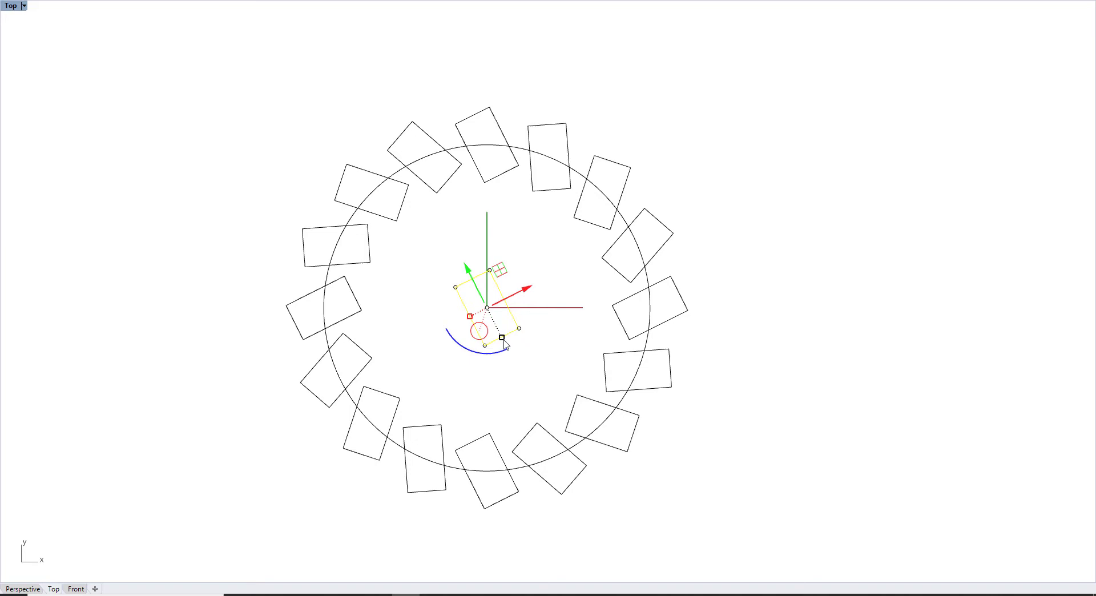
# Step: Unhide all 641 hidden tower objects and orbit the Perspective view to see the tapered tower
pyautogui.moveTo(489, 340); pyautogui.dragTo(480, 327)
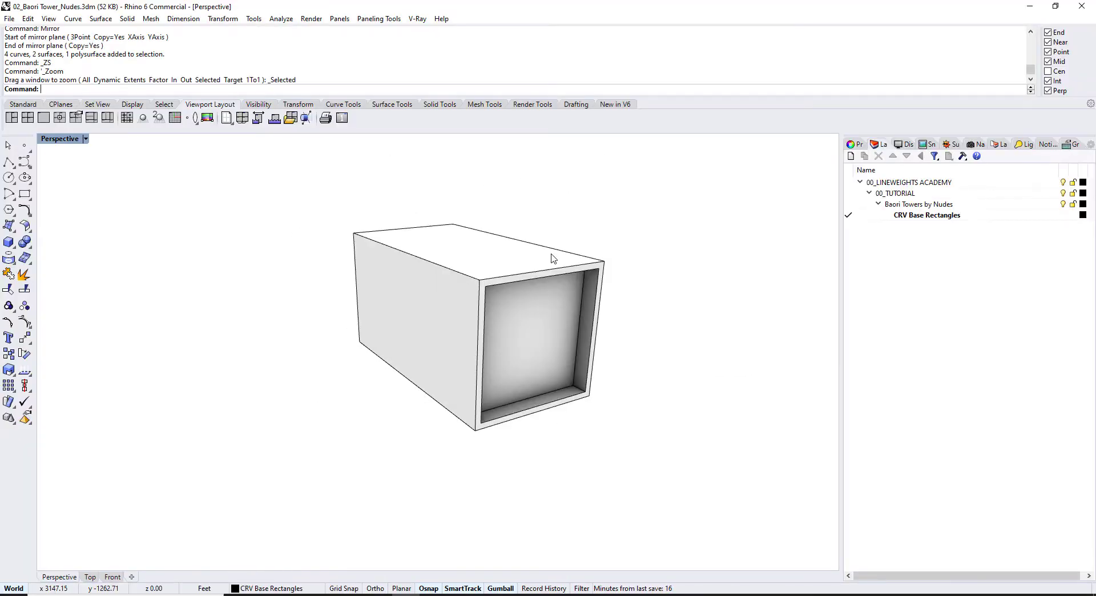
pyautogui.press('Return')
pyautogui.scroll(-10, 550, 253)
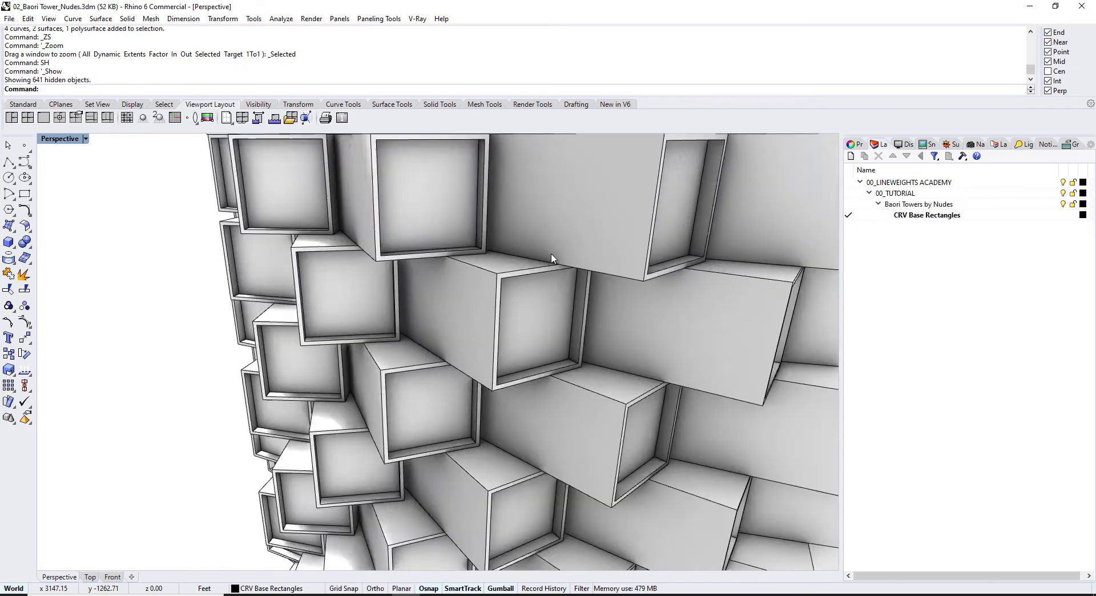
pyautogui.moveTo(560, 266); pyautogui.dragTo(475, 269, button='right')
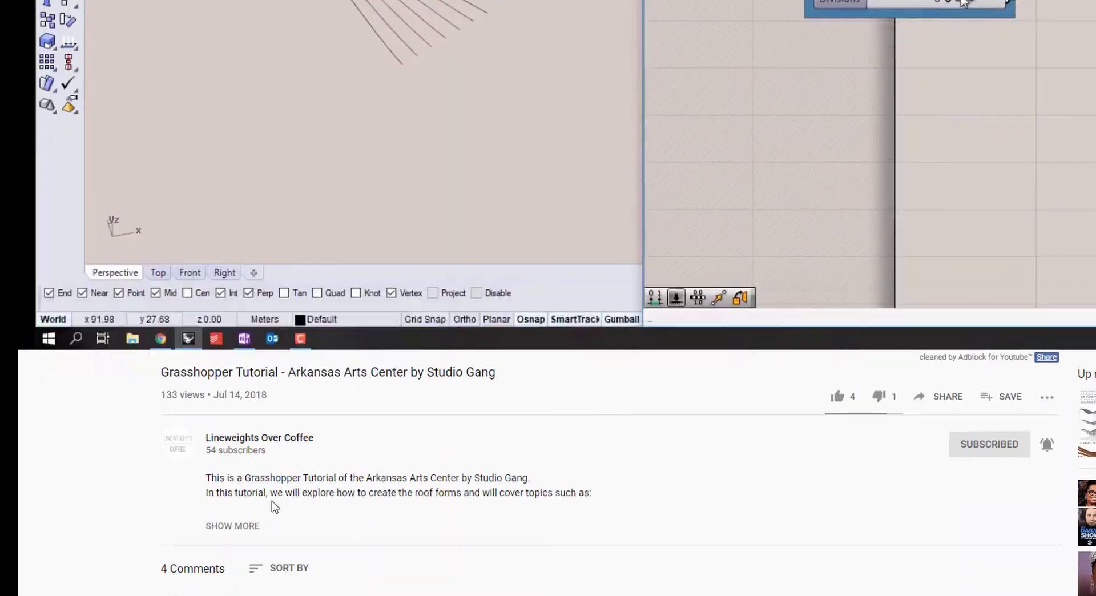
# Step: Expand the video description and open the tutorial files download page
pyautogui.click(239, 525)
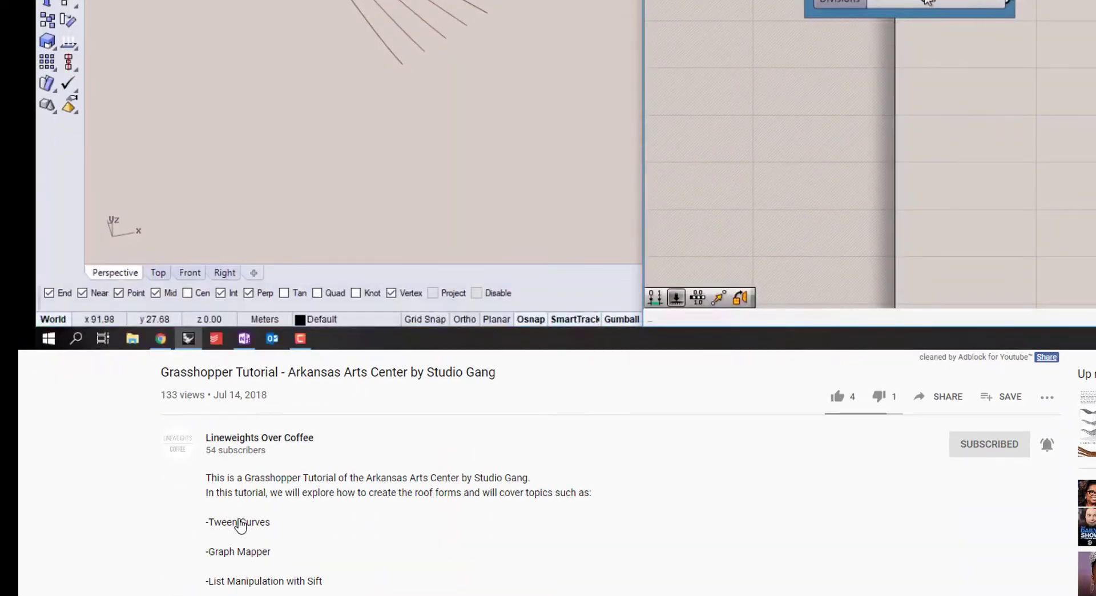
pyautogui.scroll(-10, 274, 490)
pyautogui.click(288, 452)
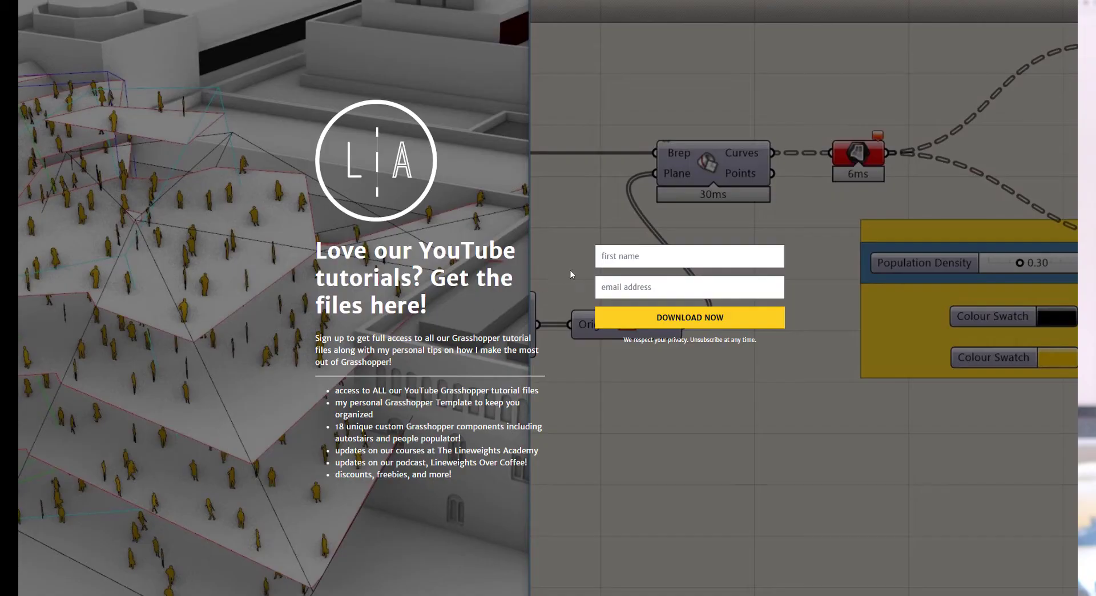
# Step: Enter a name and e-mail in the sign-up form, then subscribe to the channel
pyautogui.click(613, 257)
pyautogui.write('Azhar')
pyautogui.press('Tab')
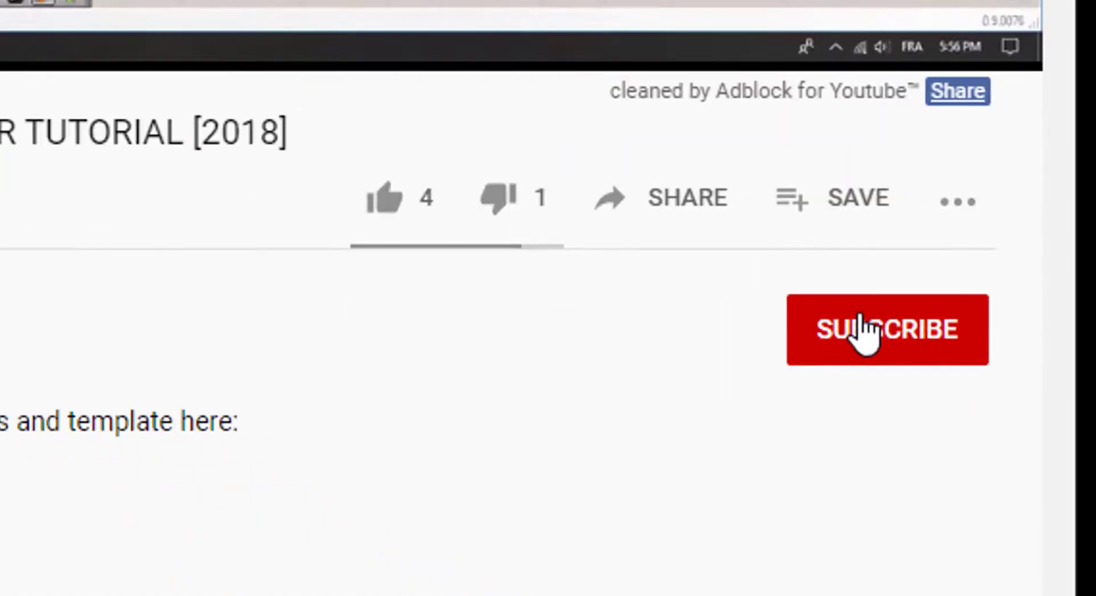
pyautogui.click(945, 557)
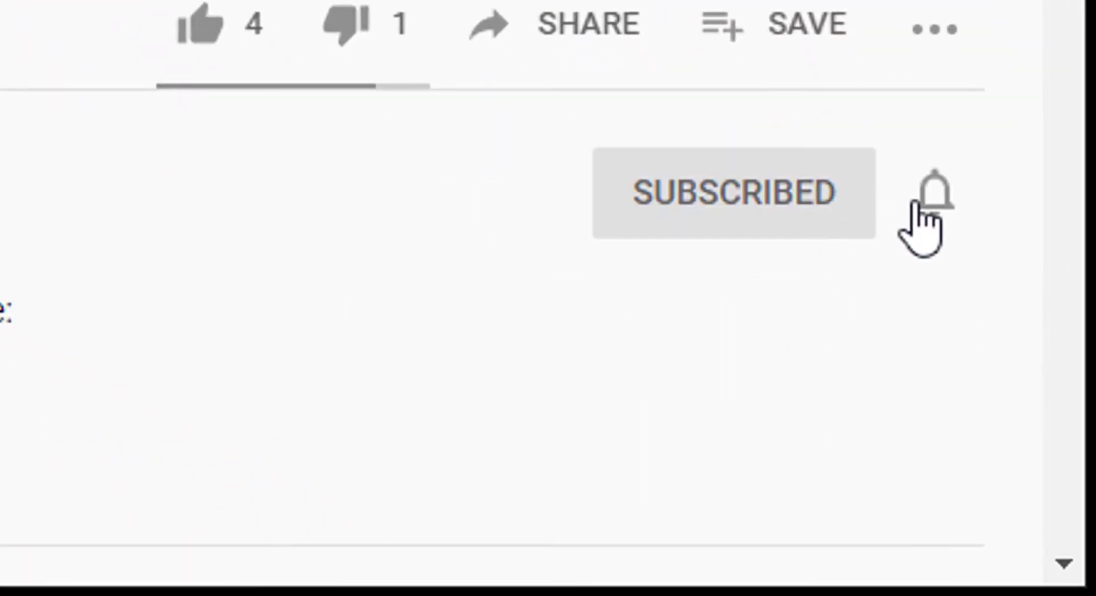
pyautogui.click(992, 561)
# Step: Turn on all channel notifications, then minimize the browser and pan Rhino's Top view
pyautogui.click(865, 309)
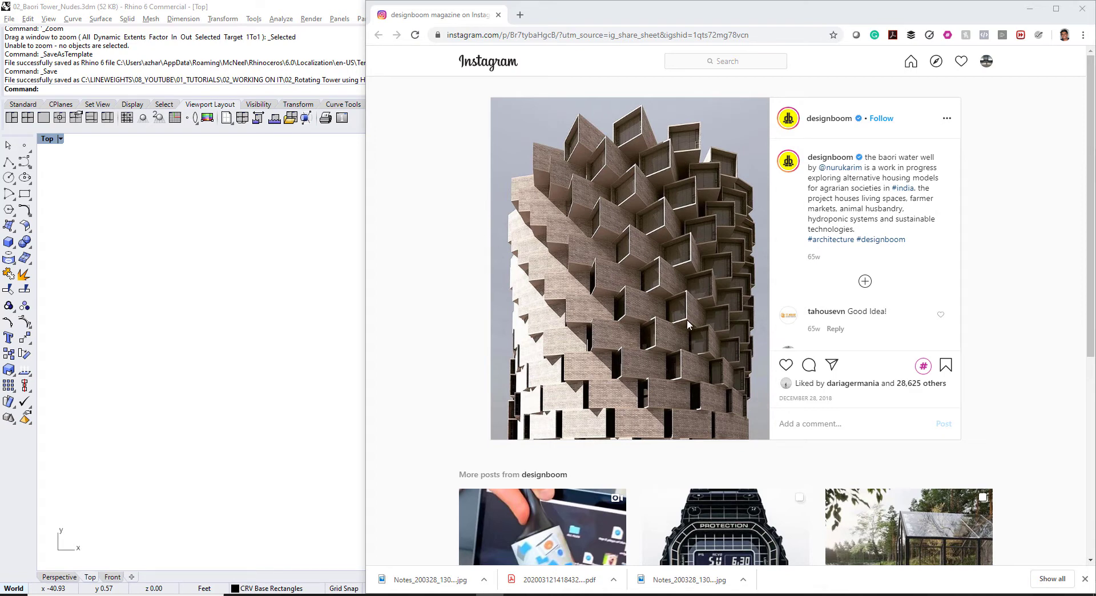
pyautogui.click(1029, 9)
pyautogui.moveTo(391, 384); pyautogui.dragTo(355, 370, button='right')
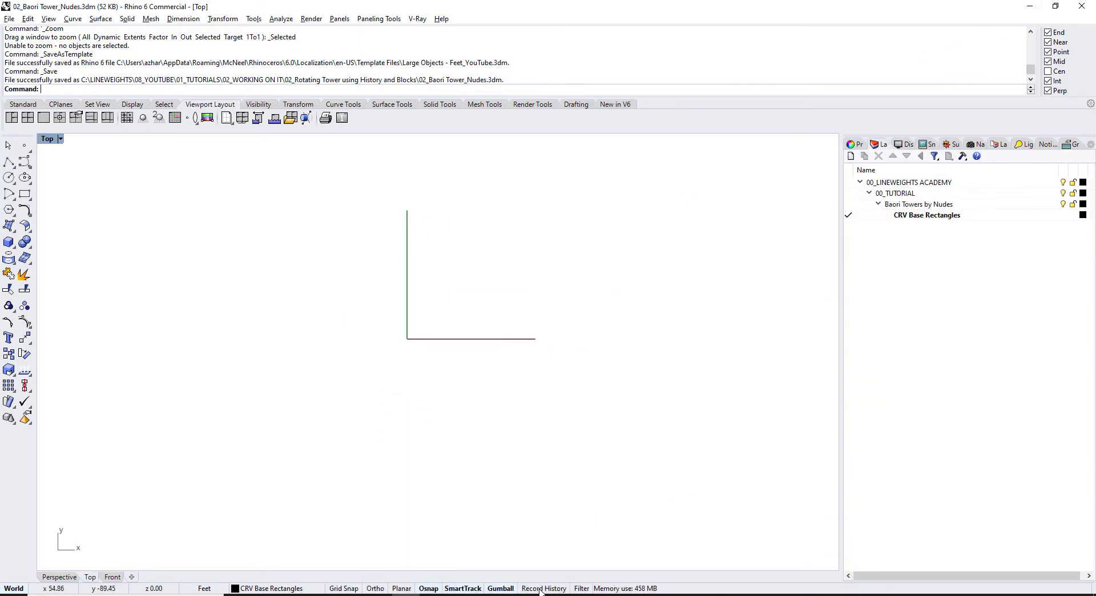
# Step: Draw a Center, Corner rectangle with its centre at the origin 0
pyautogui.click(28, 200)
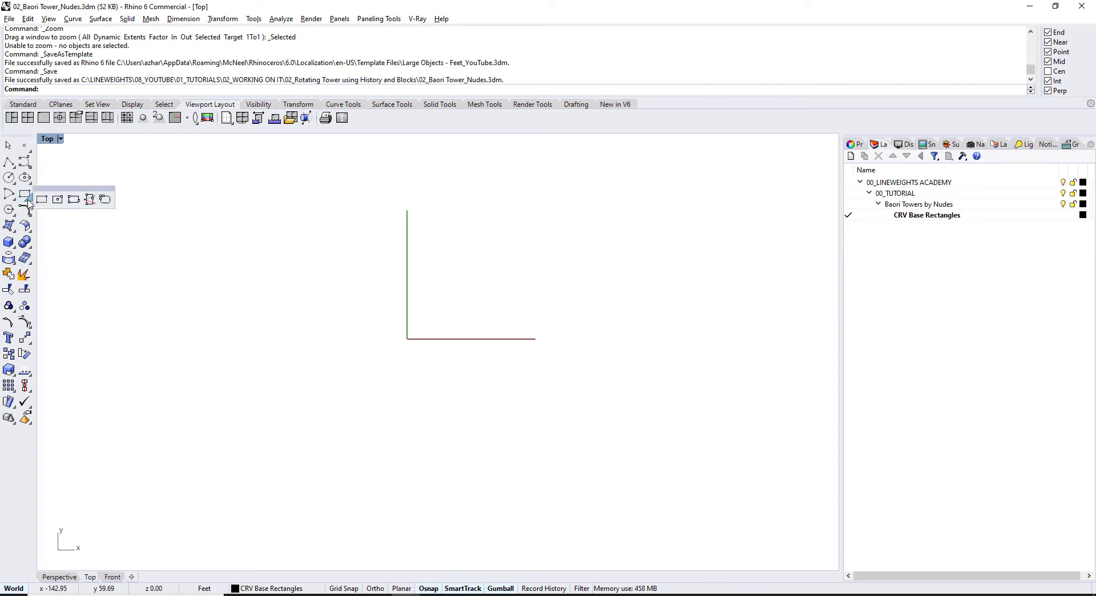
pyautogui.click(58, 200)
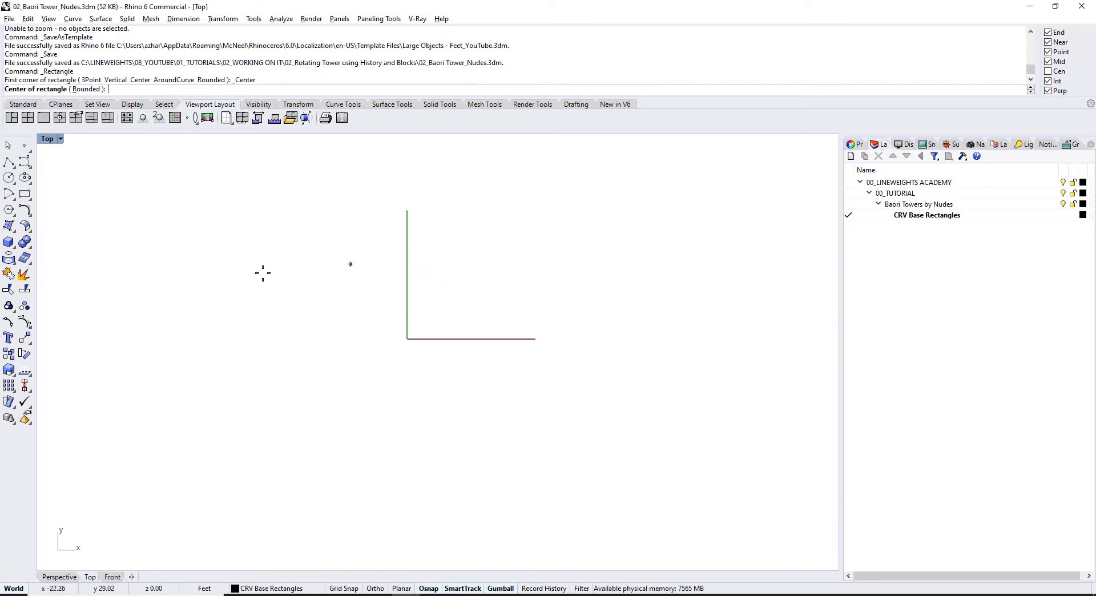
pyautogui.click(26, 209)
pyautogui.click(32, 200)
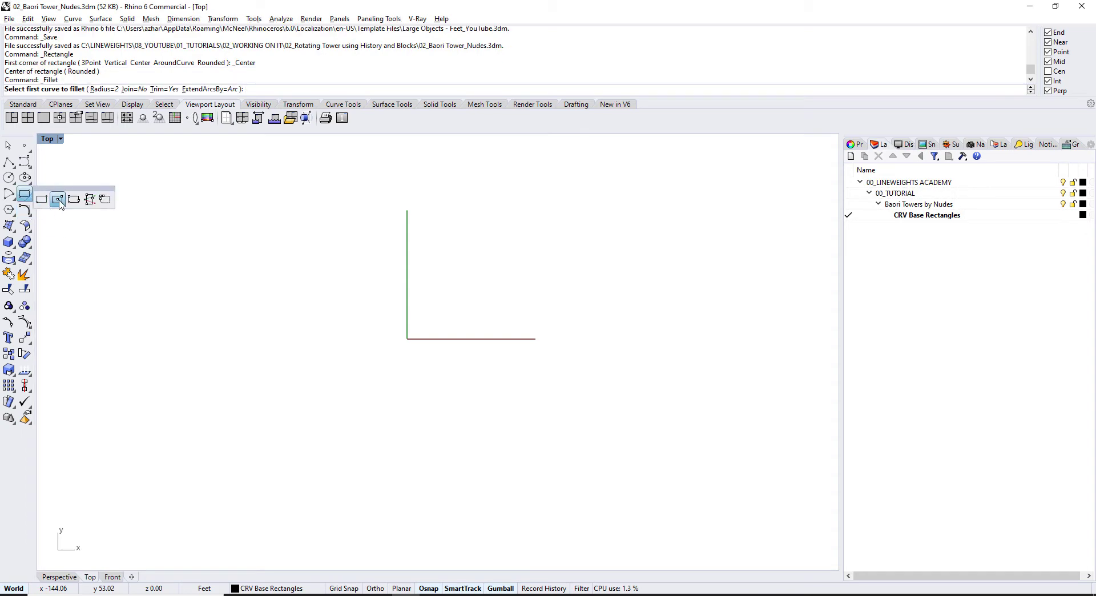
pyautogui.click(58, 200)
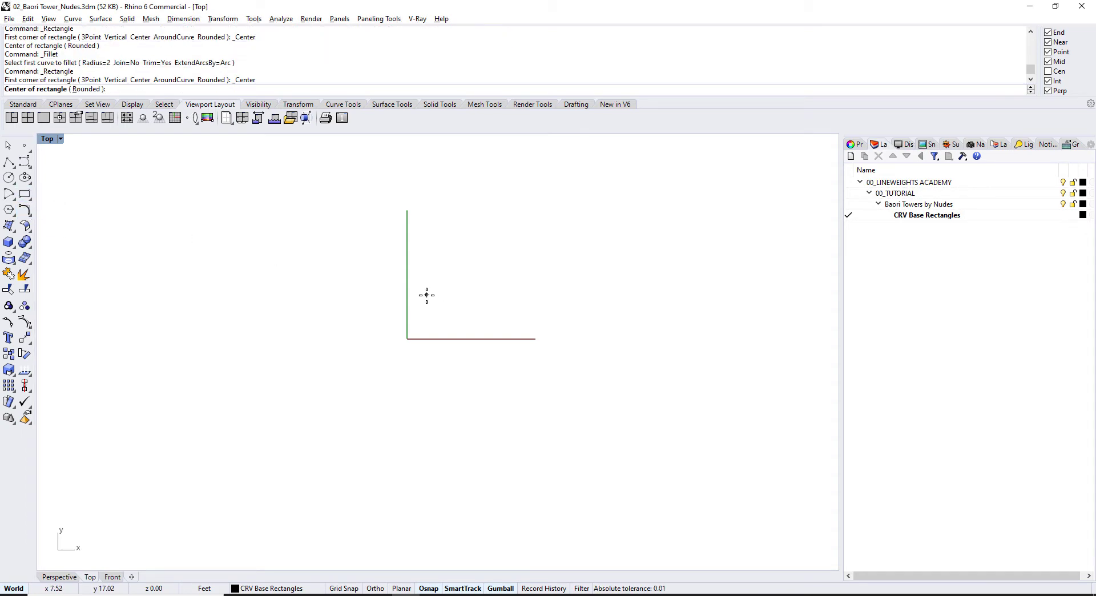
pyautogui.write('0')
pyautogui.press('Return')
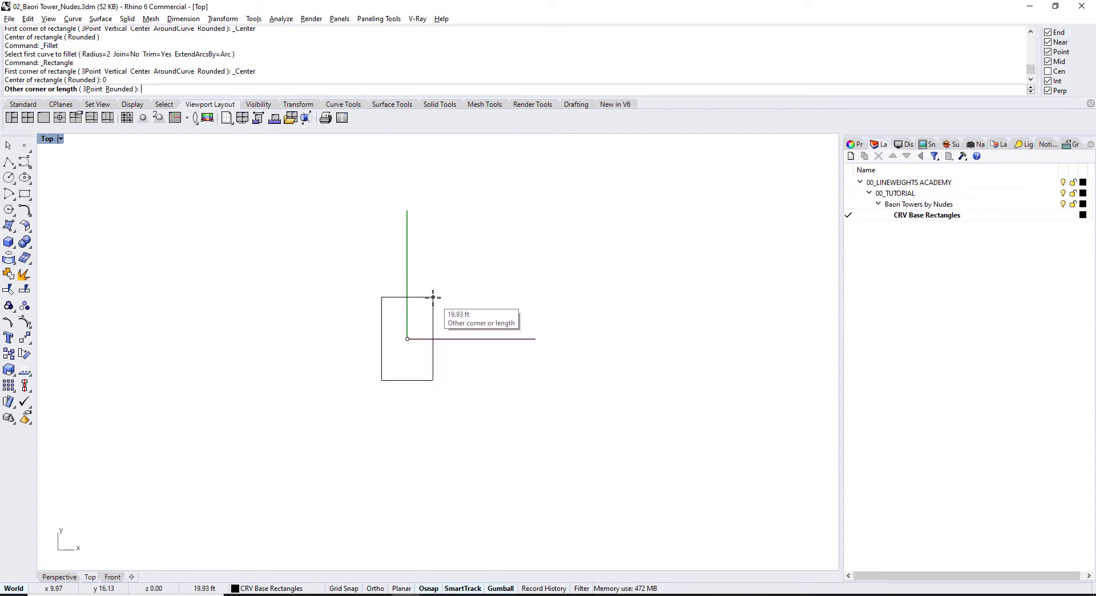
pyautogui.click(433, 295)
# Step: Copy the rectangle up and to the right with the C command
pyautogui.scroll(-3, 484, 358)
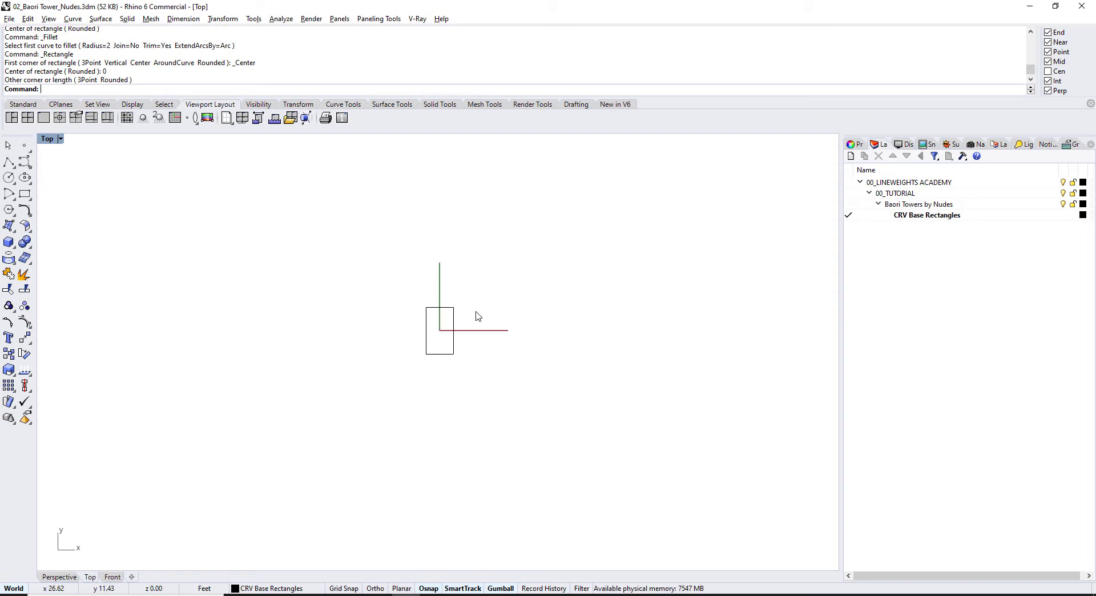
pyautogui.click(448, 340)
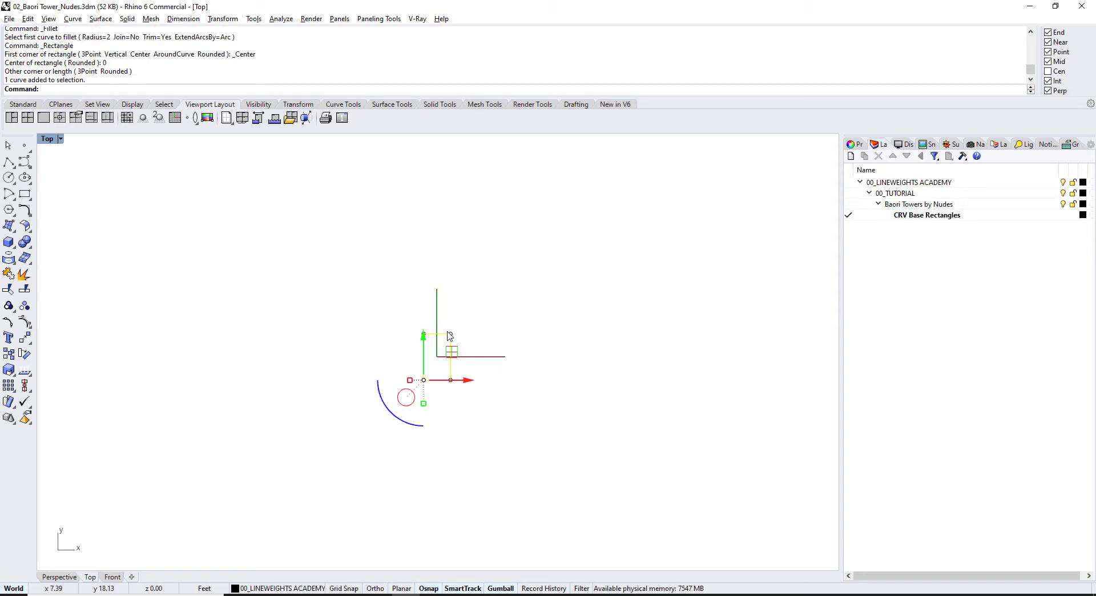
pyautogui.write('c')
pyautogui.press('Return')
pyautogui.click(451, 333)
pyautogui.click(480, 259)
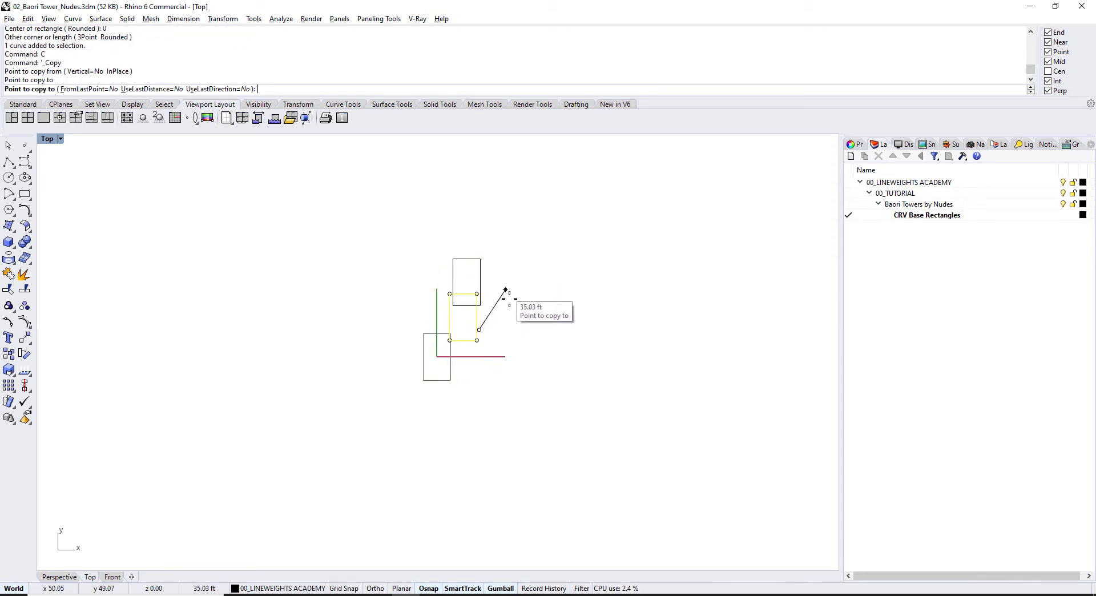
pyautogui.press('Return')
# Step: Tilt the lower-left rectangle around its corner with the gumball rotation arc
pyautogui.scroll(5, 484, 334)
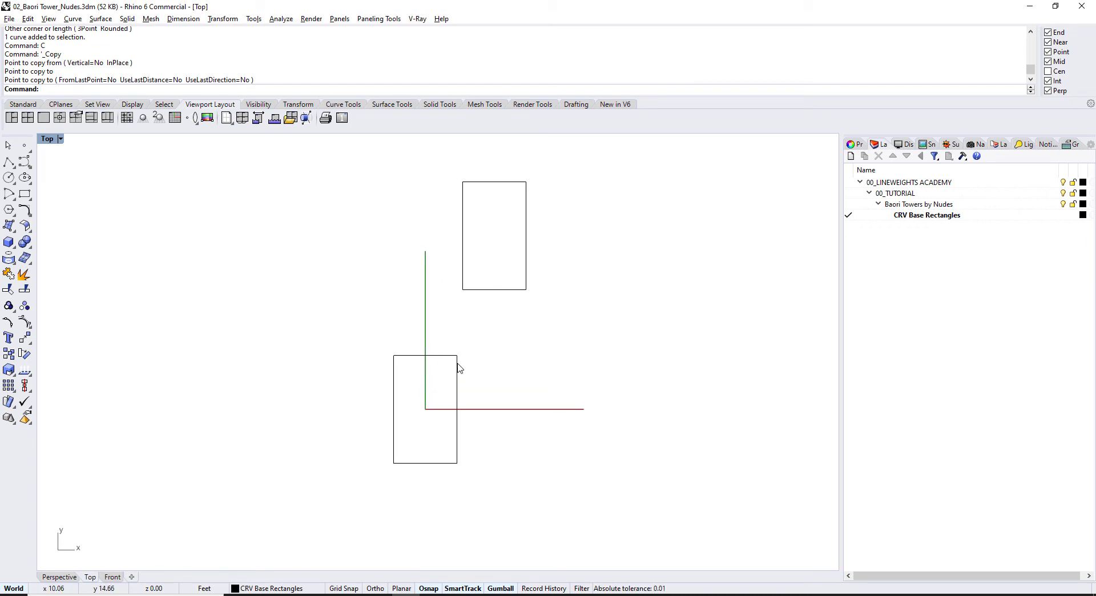
pyautogui.click(401, 467)
pyautogui.moveTo(351, 492); pyautogui.dragTo(363, 504)
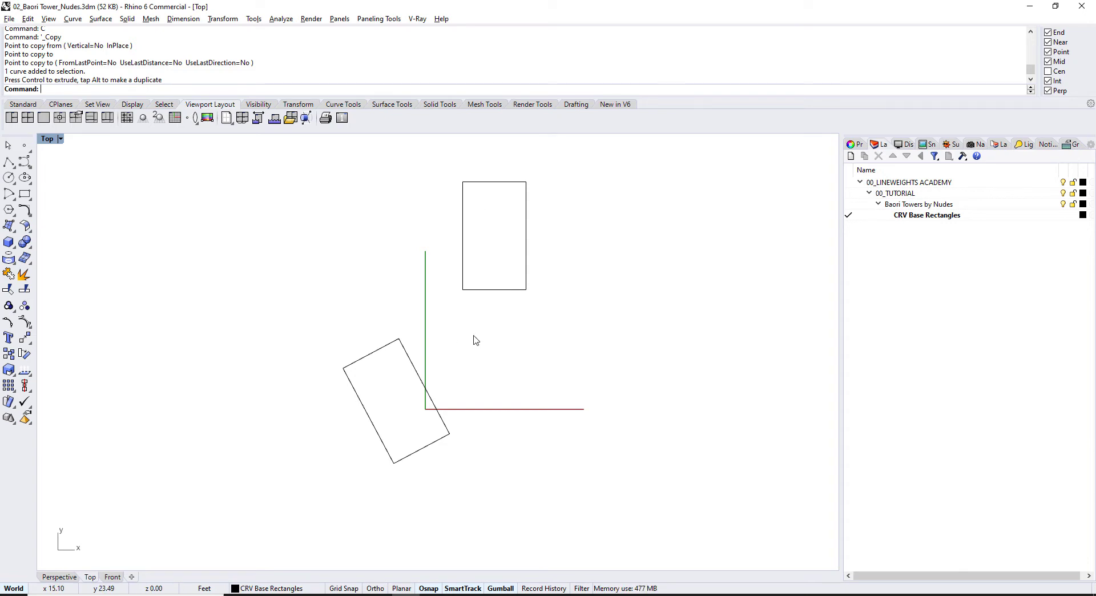
# Step: Undo the rectangle's rotation and delete the upper rectangle
pyautogui.hotkey('ctrl', 'z')
pyautogui.click(495, 289)
pyautogui.press('Delete')
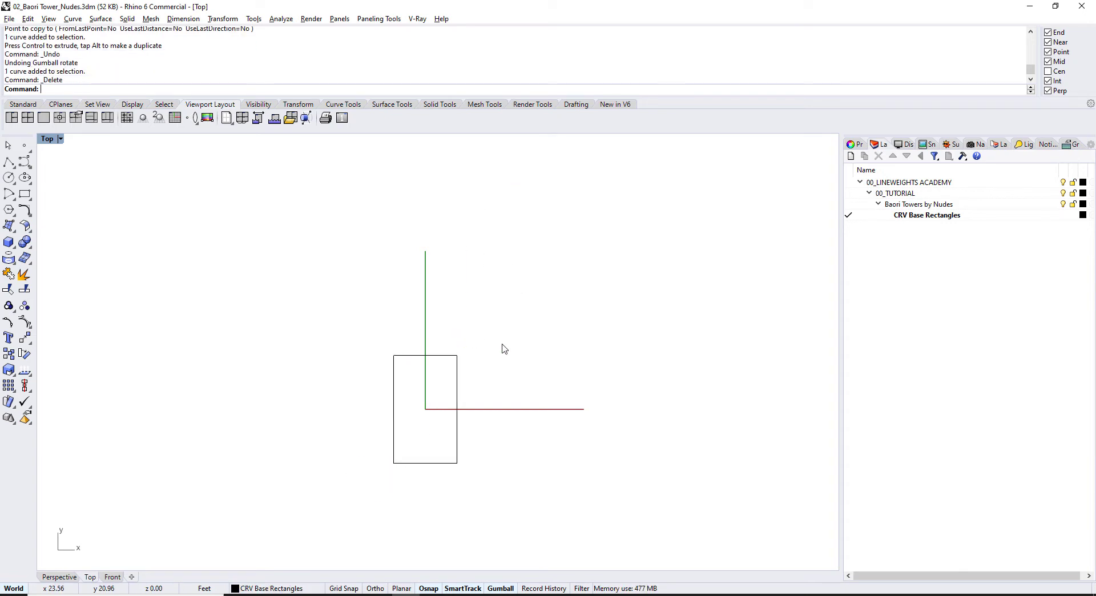
# Step: With Record History on, copy the rectangle up and to the right from its lower-left corner
pyautogui.click(543, 589)
pyautogui.press('Return')
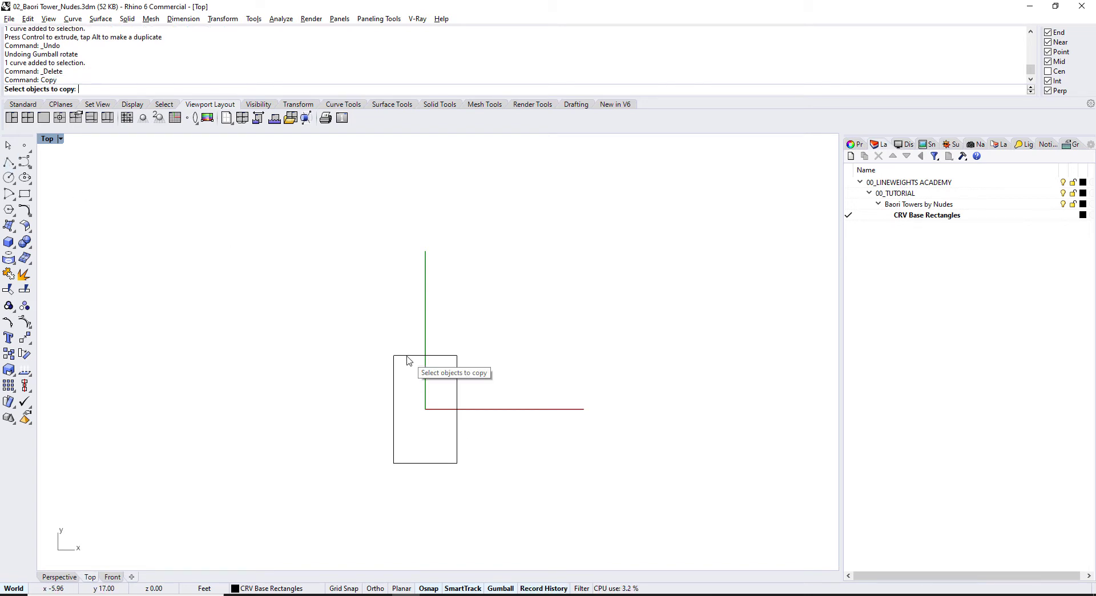
pyautogui.click(407, 356)
pyautogui.press('Return')
pyautogui.click(420, 397)
pyautogui.click(473, 256)
pyautogui.press('Return')
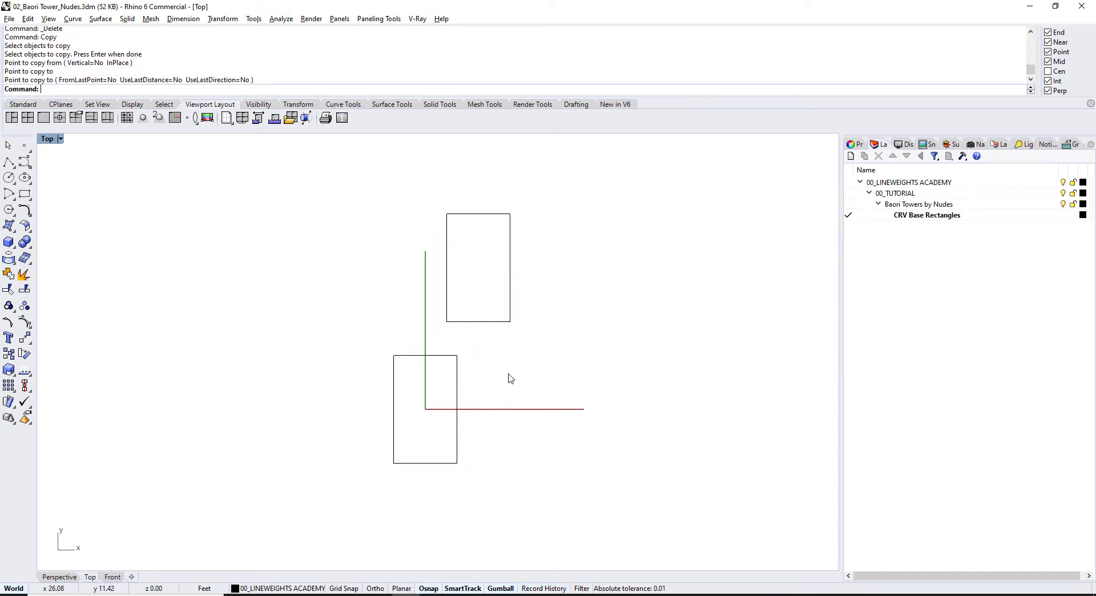
# Step: Rotate the lower rectangle about 27°, then undo it and delete the upper copy
pyautogui.click(409, 355)
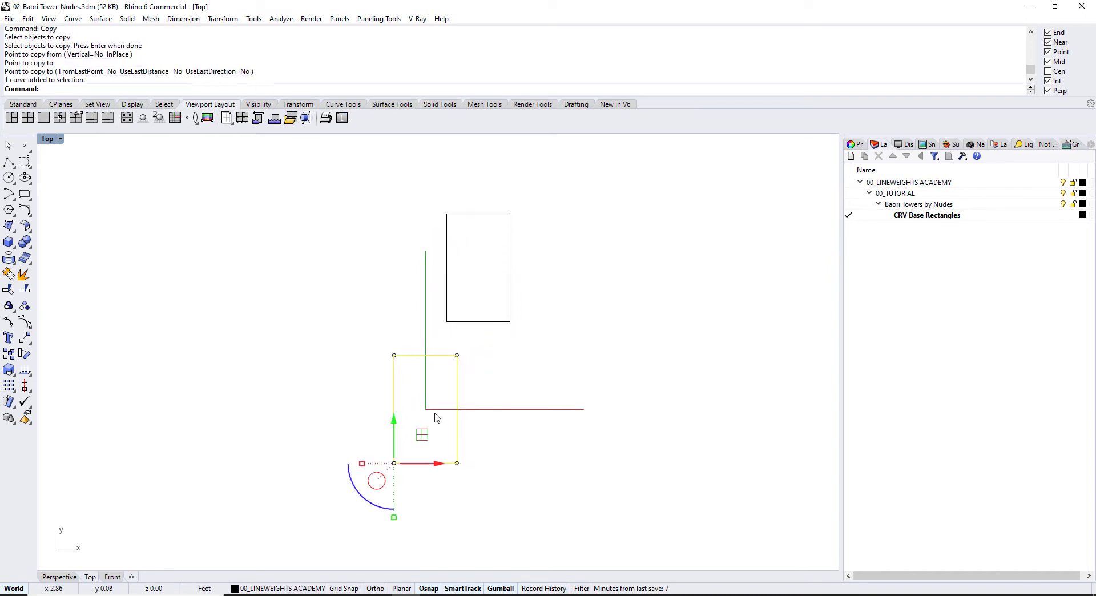
pyautogui.moveTo(353, 486); pyautogui.dragTo(375, 494)
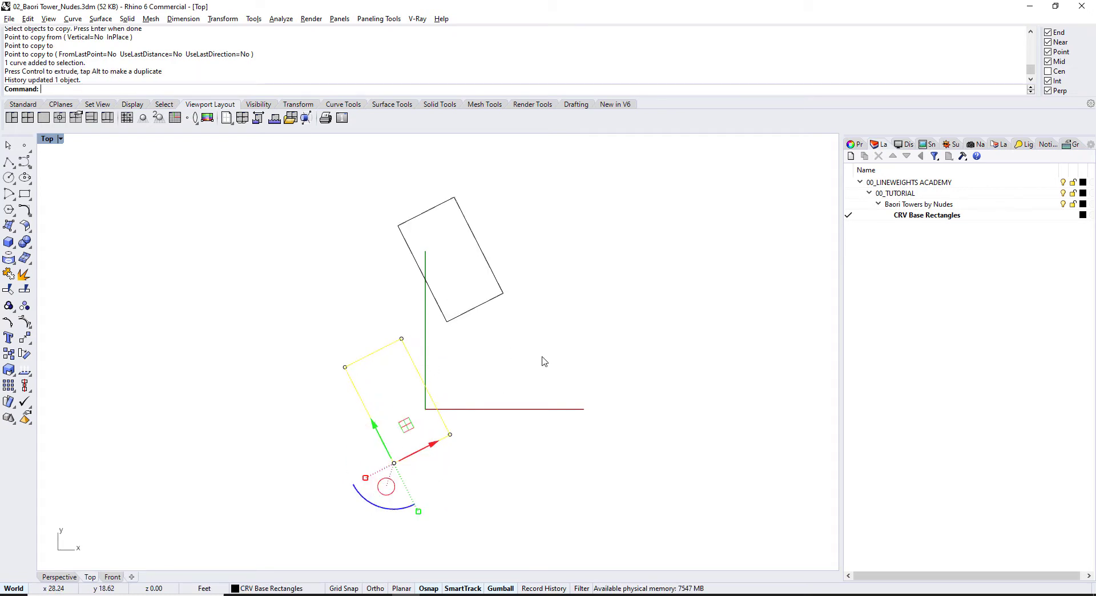
pyautogui.hotkey('ctrl', 'z')
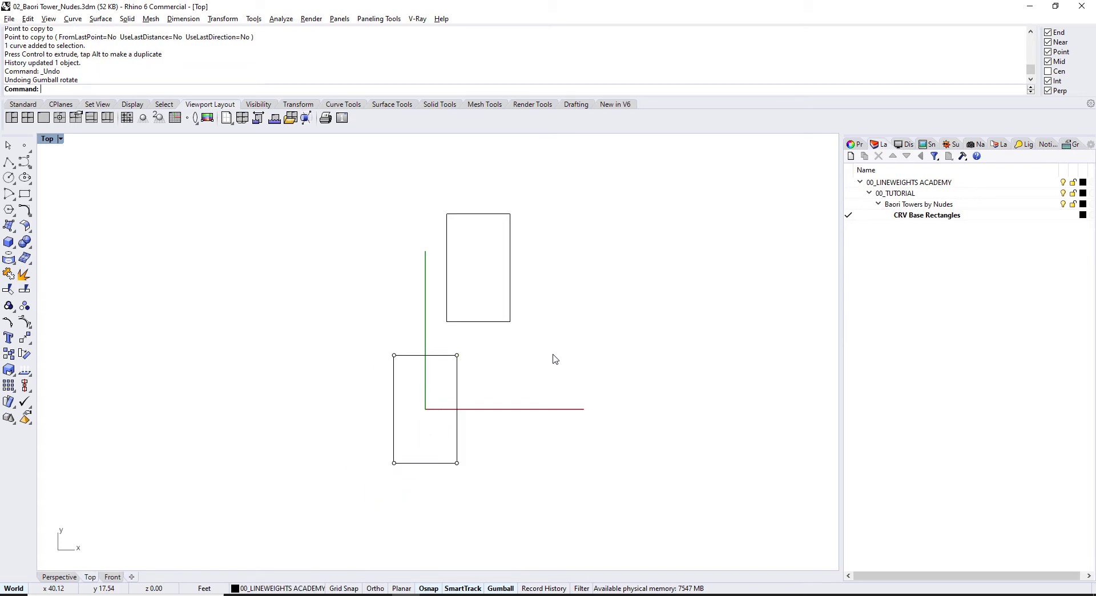
pyautogui.click(508, 272)
pyautogui.press('Delete')
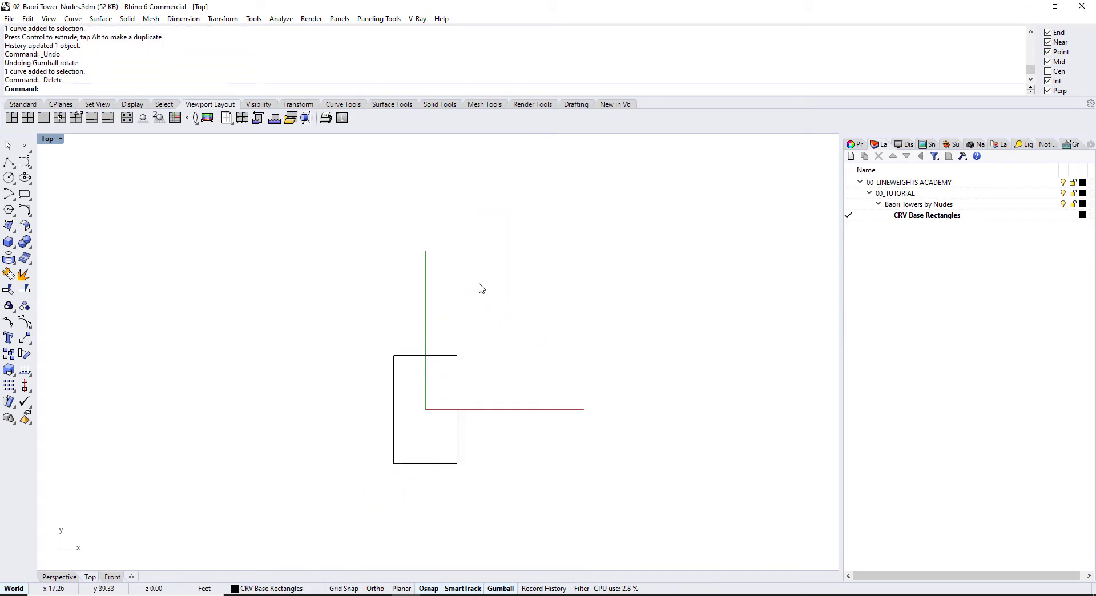
pyautogui.scroll(-2, 516, 323)
# Step: Draw a large circle centred on the origin rectangle's centre and frame it in the Top view
pyautogui.moveTo(476, 348); pyautogui.dragTo(443, 350, button='right')
pyautogui.scroll(-3, 436, 360)
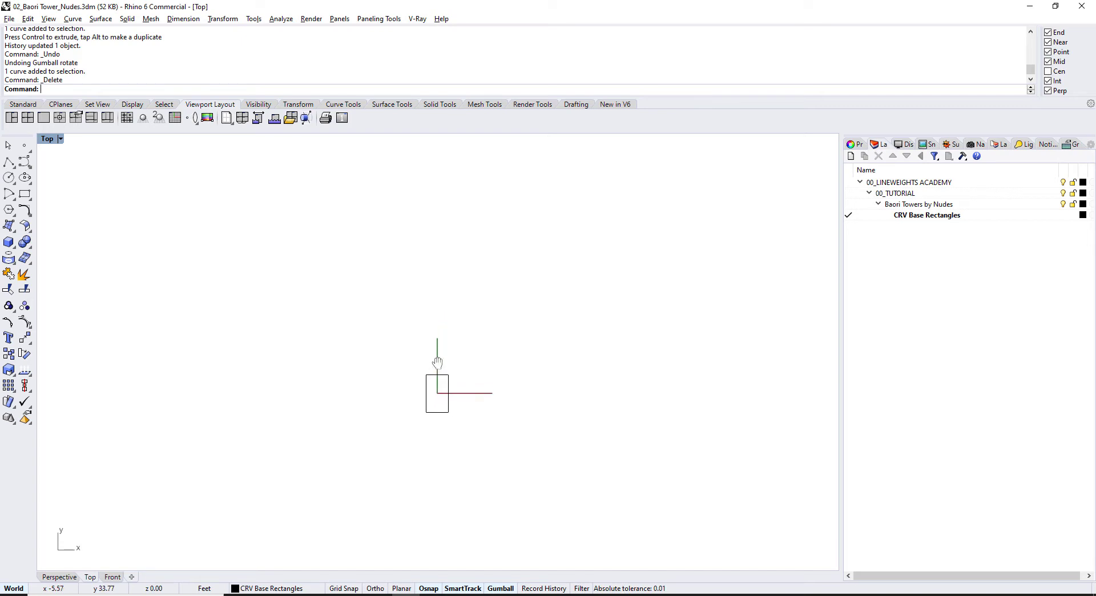
pyautogui.click(9, 178)
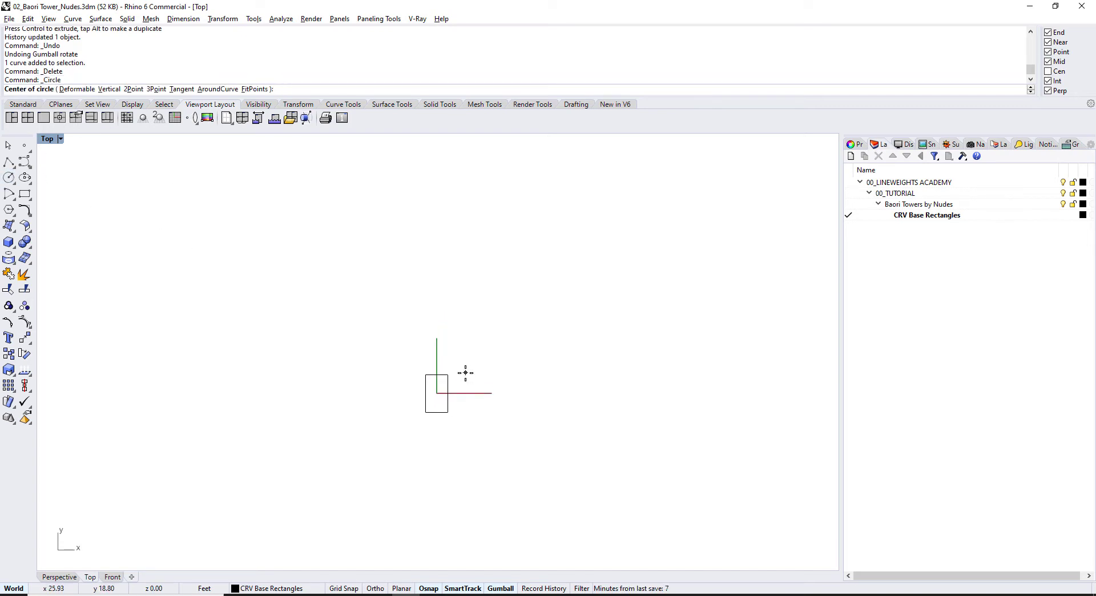
pyautogui.click(437, 392)
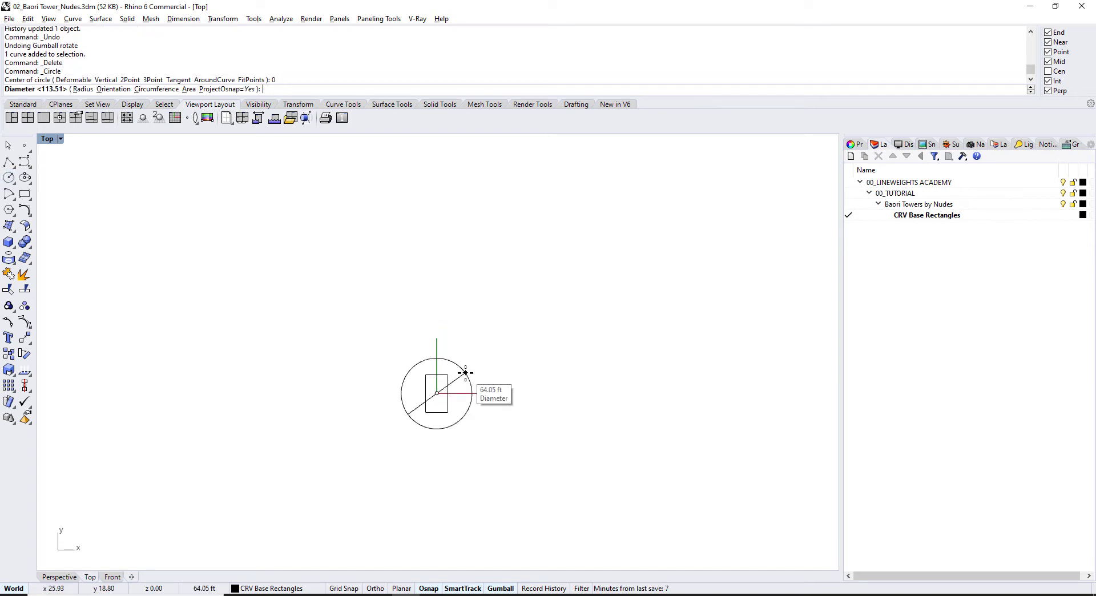
pyautogui.click(488, 318)
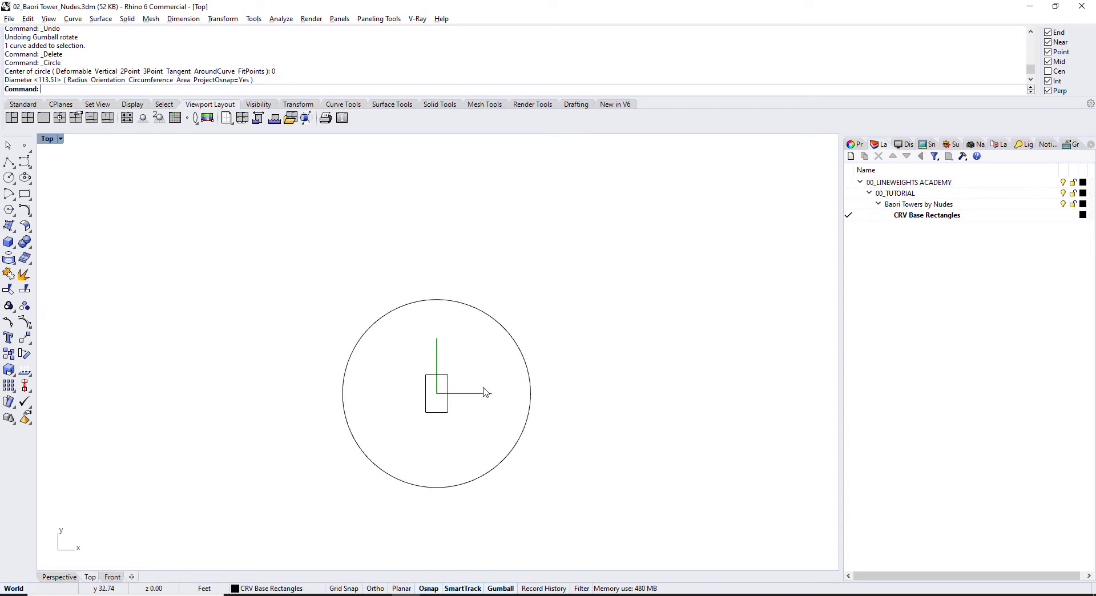
pyautogui.scroll(3, 485, 365)
pyautogui.moveTo(450, 363); pyautogui.dragTo(456, 378, button='right')
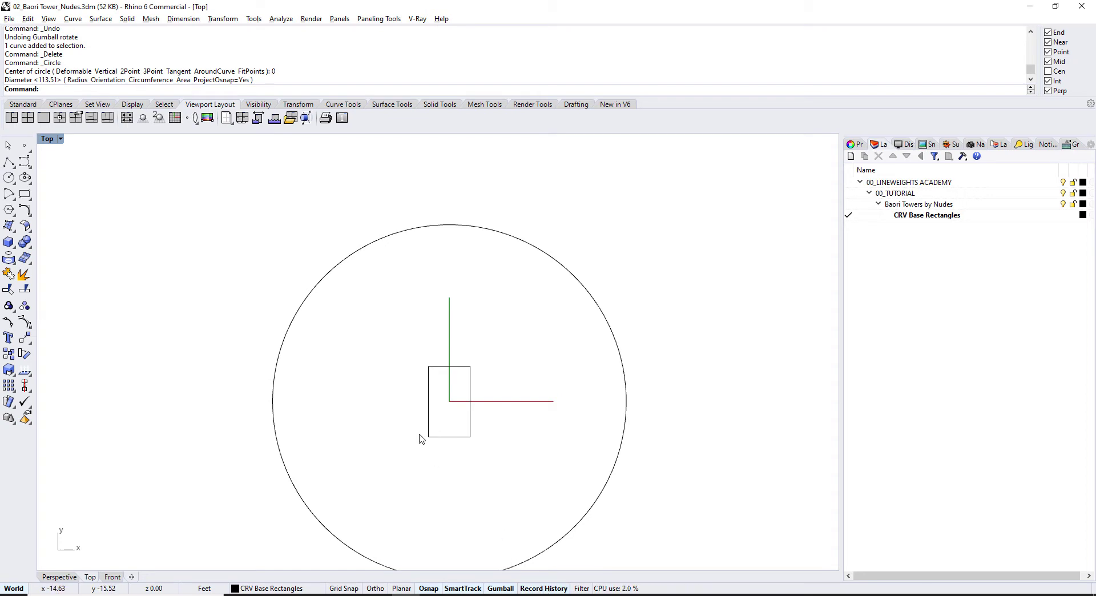
# Step: Copy the rectangle from its centre to the circle's top quadrant using a Center snap
pyautogui.write('C')
pyautogui.press('Return')
pyautogui.click(434, 367)
pyautogui.press('Return')
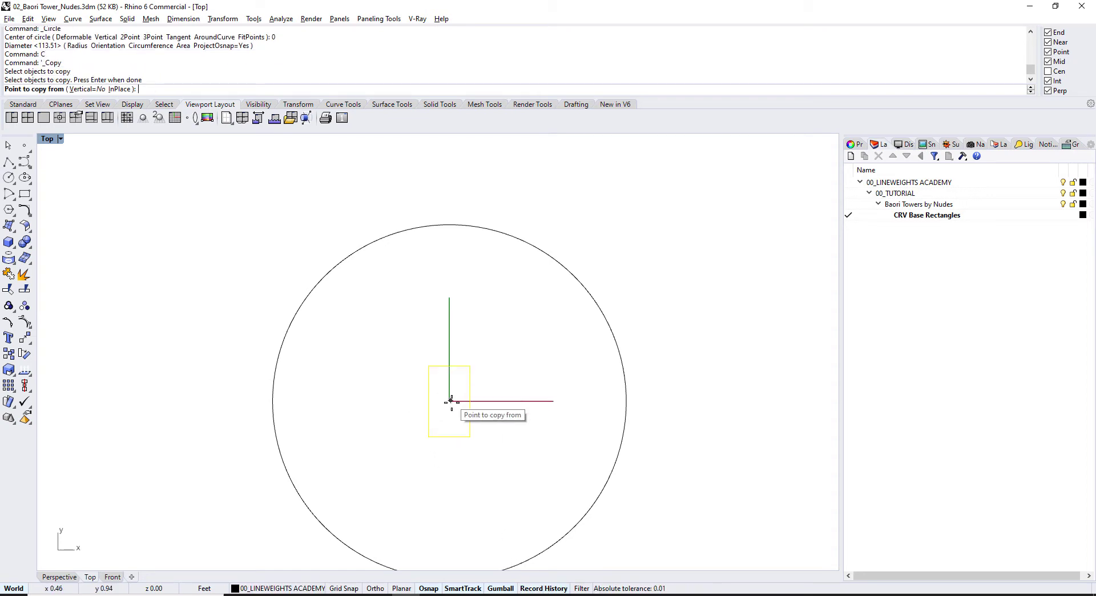
pyautogui.rightClick(1058, 78)
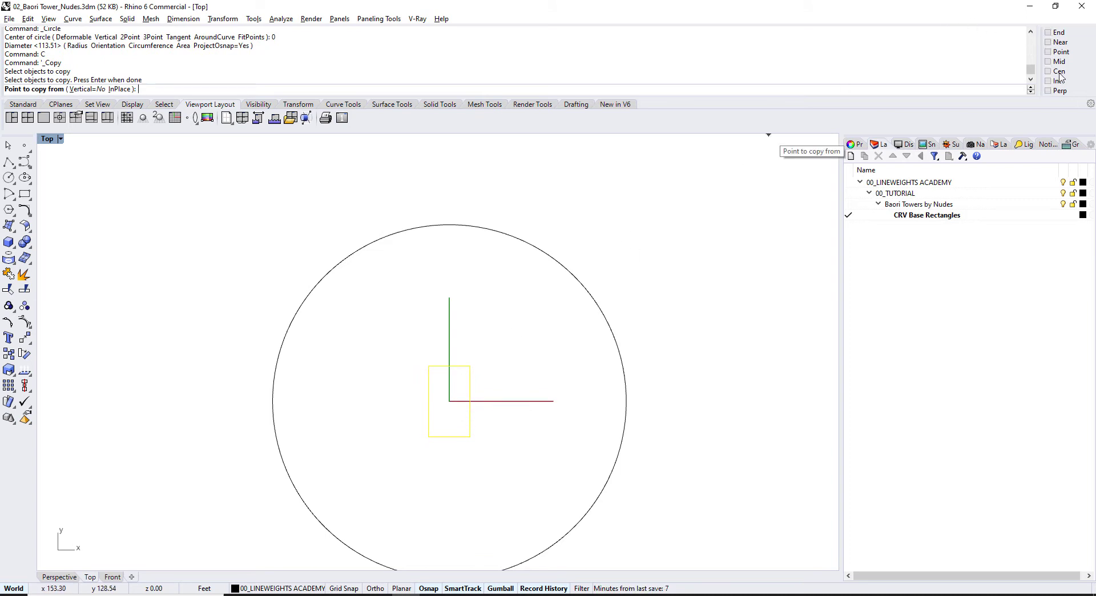
pyautogui.click(441, 372)
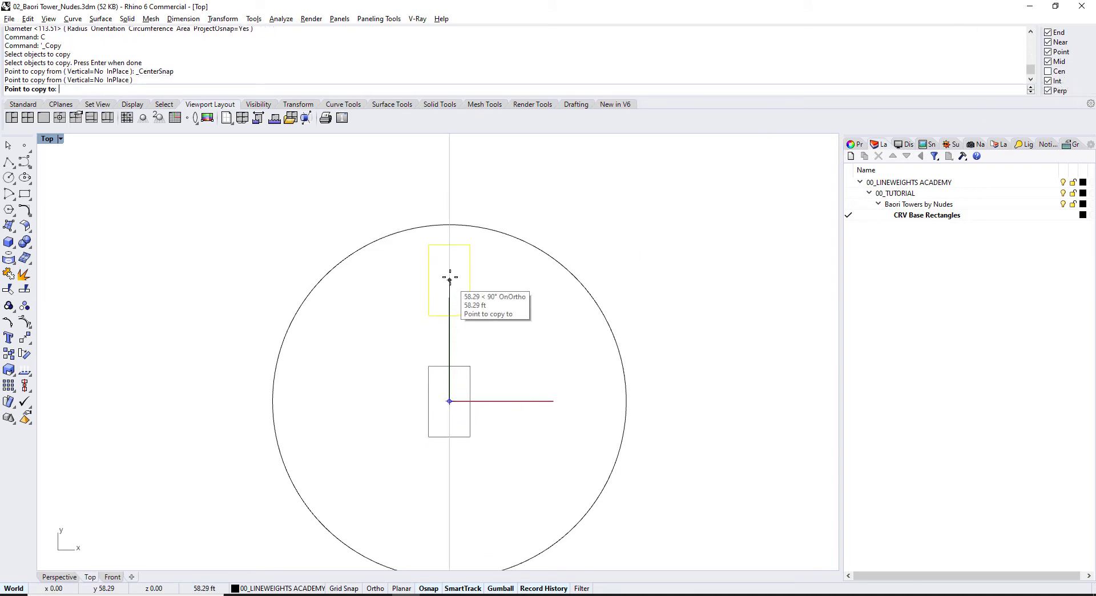
pyautogui.click(449, 225)
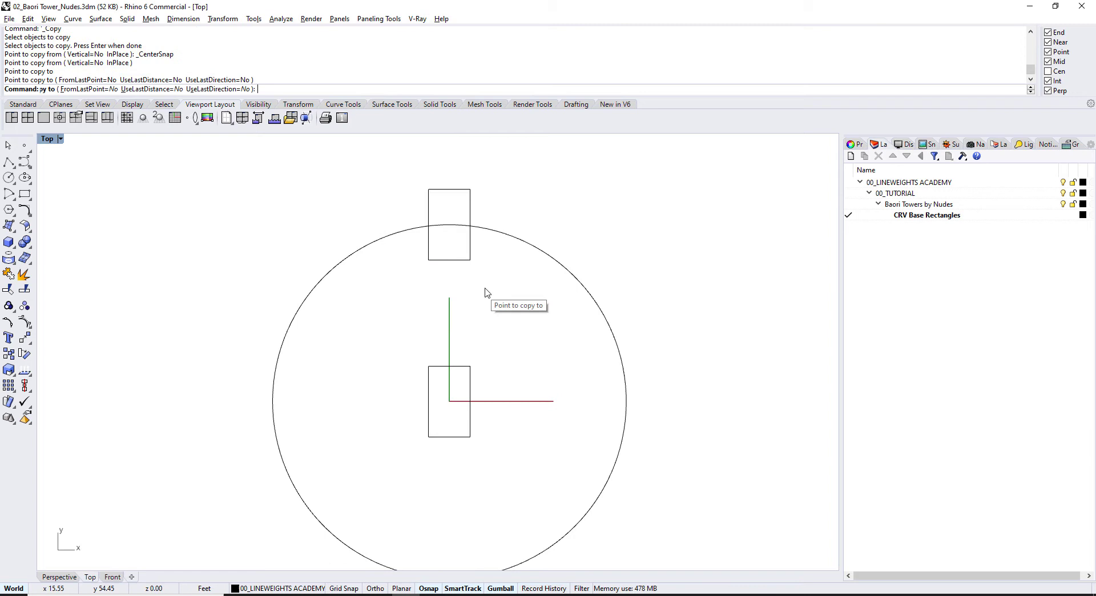
pyautogui.press('Return')
# Step: Try rotating the lower rectangle with the gumball aligned to it, then undo
pyautogui.click(460, 366)
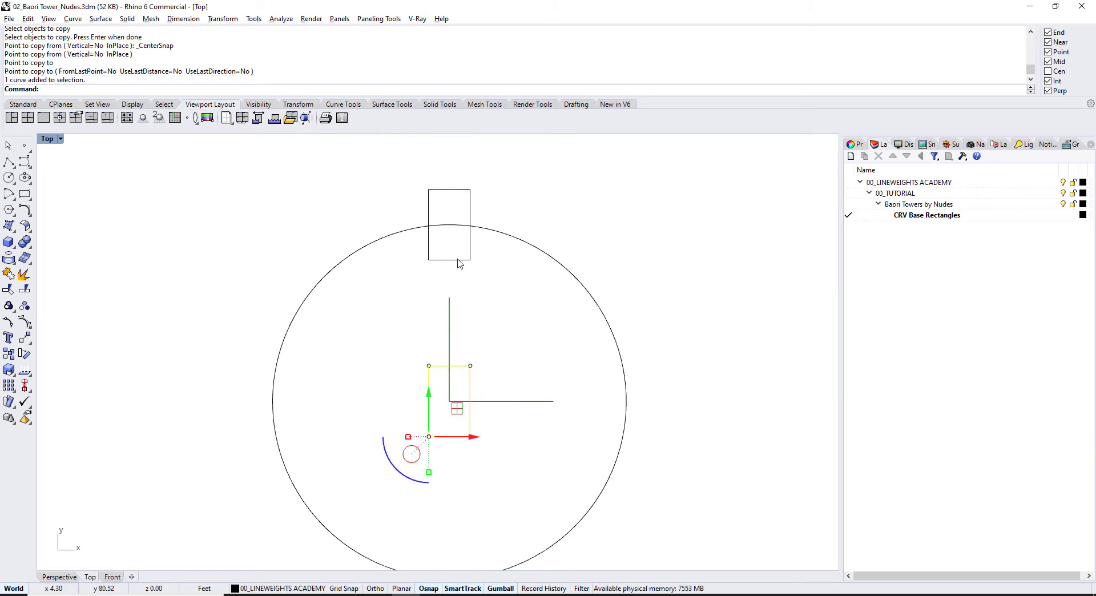
pyautogui.scroll(3, 441, 412)
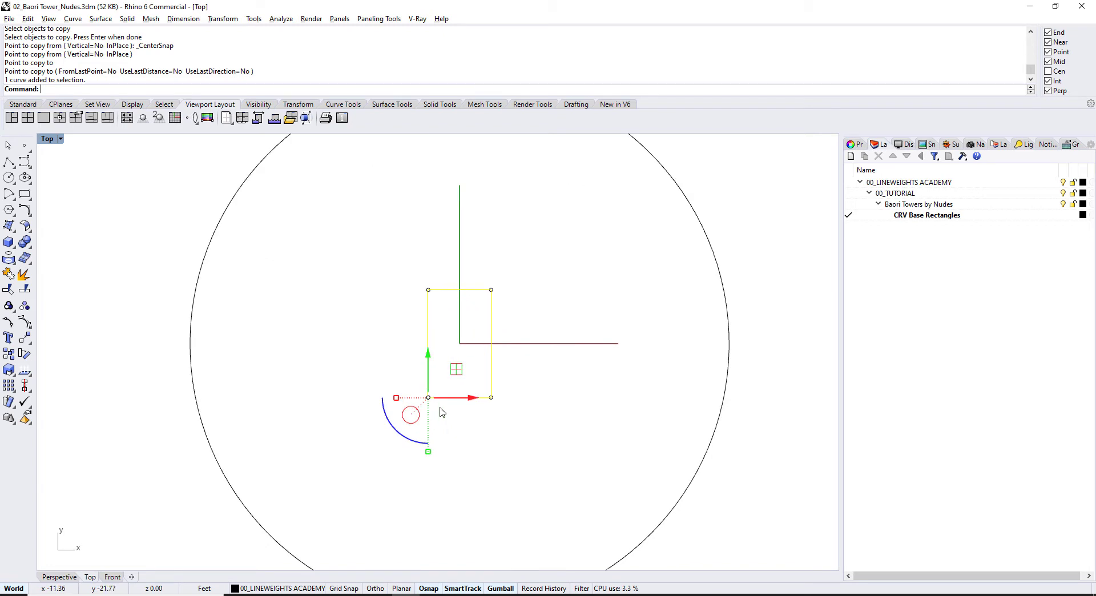
pyautogui.click(416, 412)
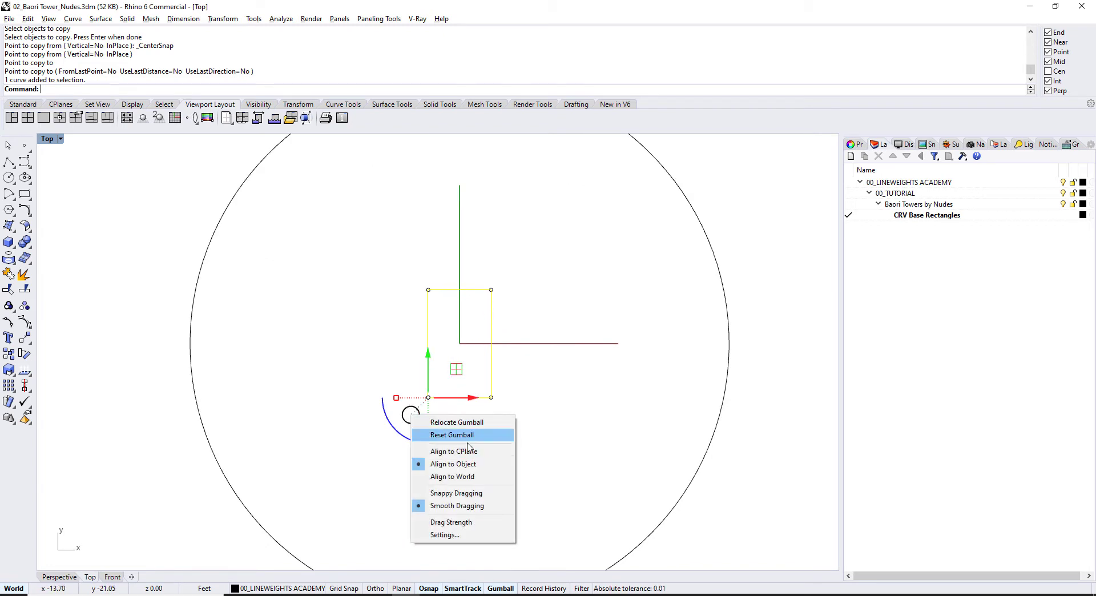
pyautogui.click(462, 464)
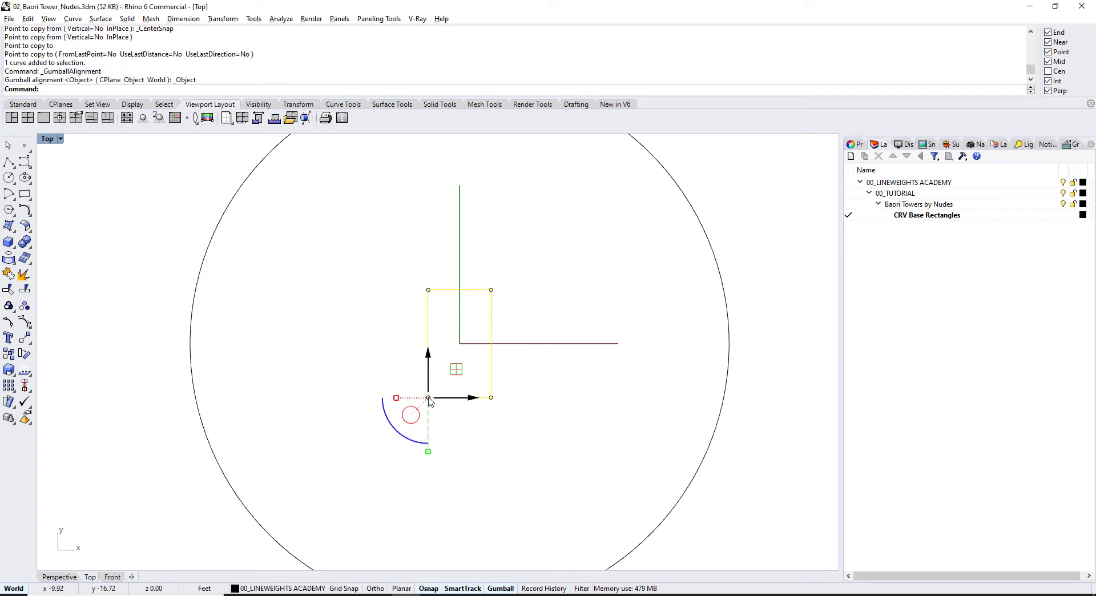
pyautogui.moveTo(405, 436); pyautogui.dragTo(431, 446)
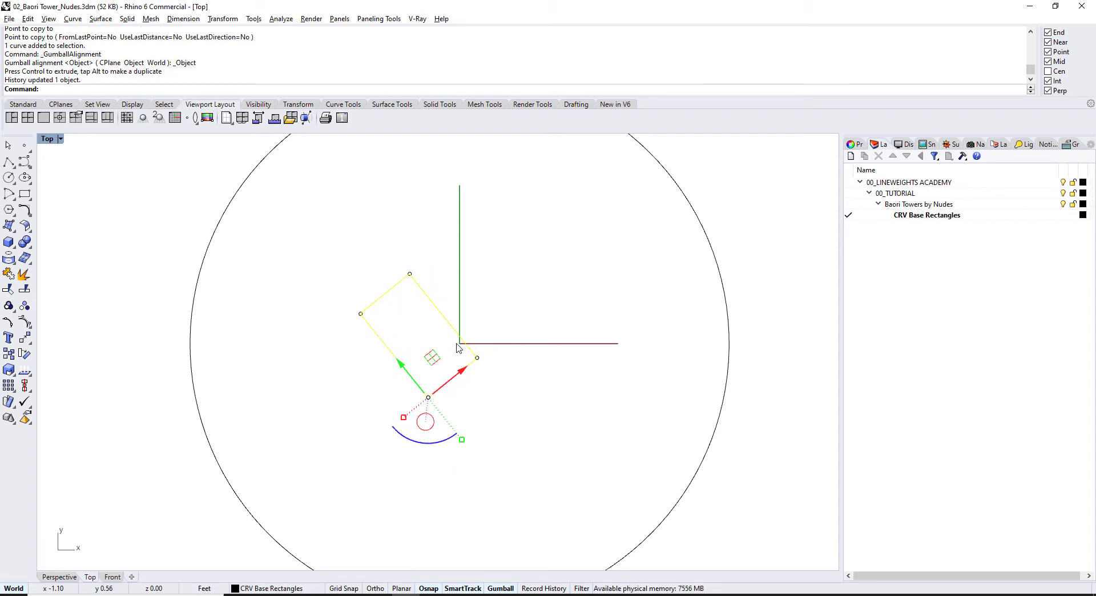
pyautogui.hotkey('ctrl', 'z')
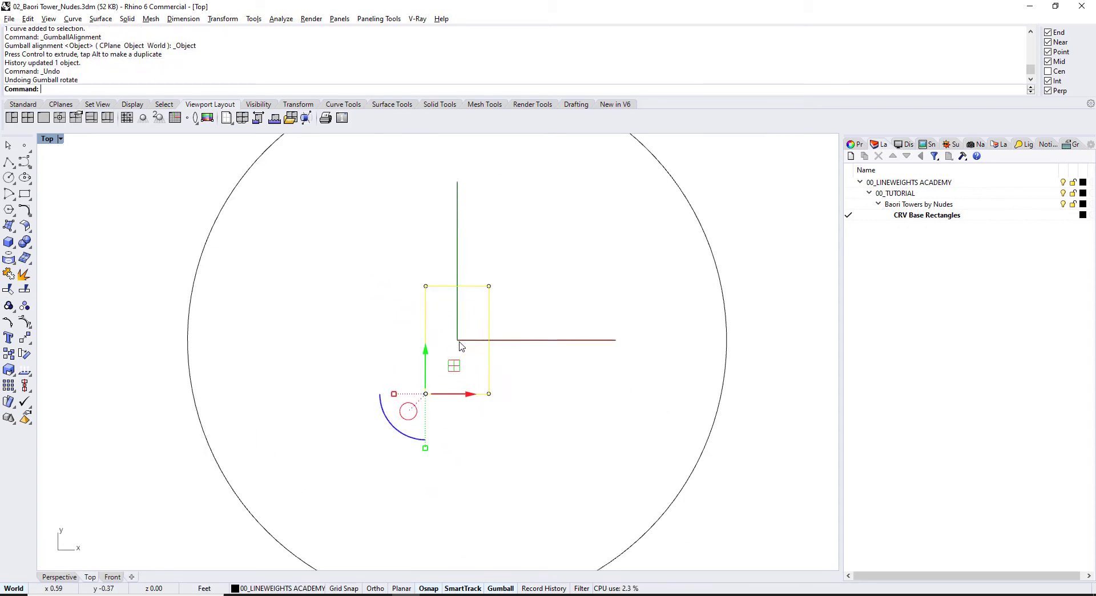
# Step: Relocate the gumball to the rectangle's centre and rotate the rectangle about 23° around it
pyautogui.click(406, 415)
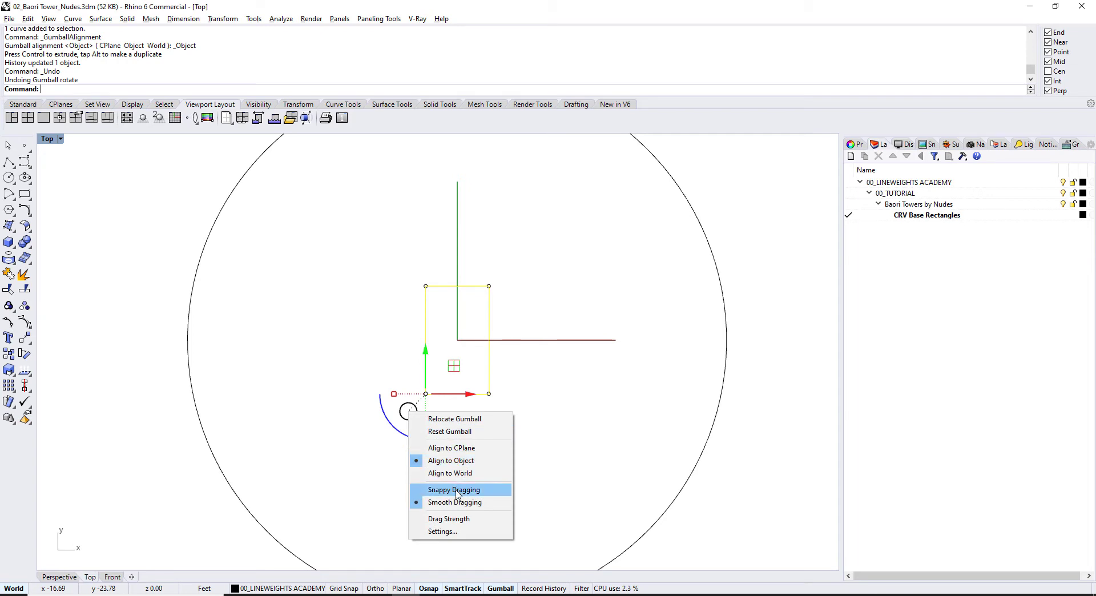
pyautogui.click(454, 419)
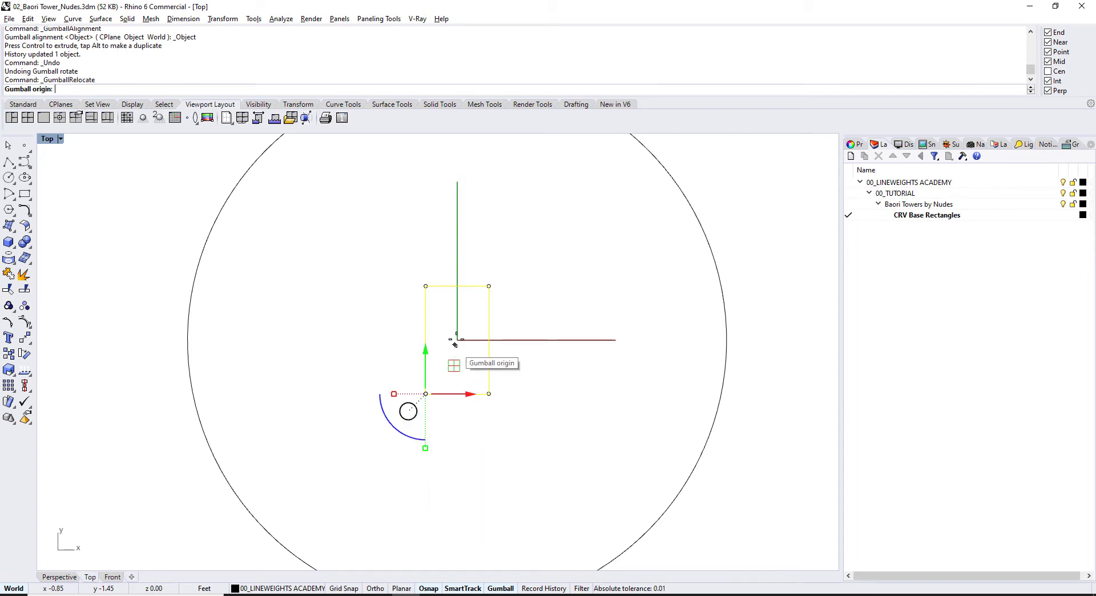
pyautogui.click(1057, 72)
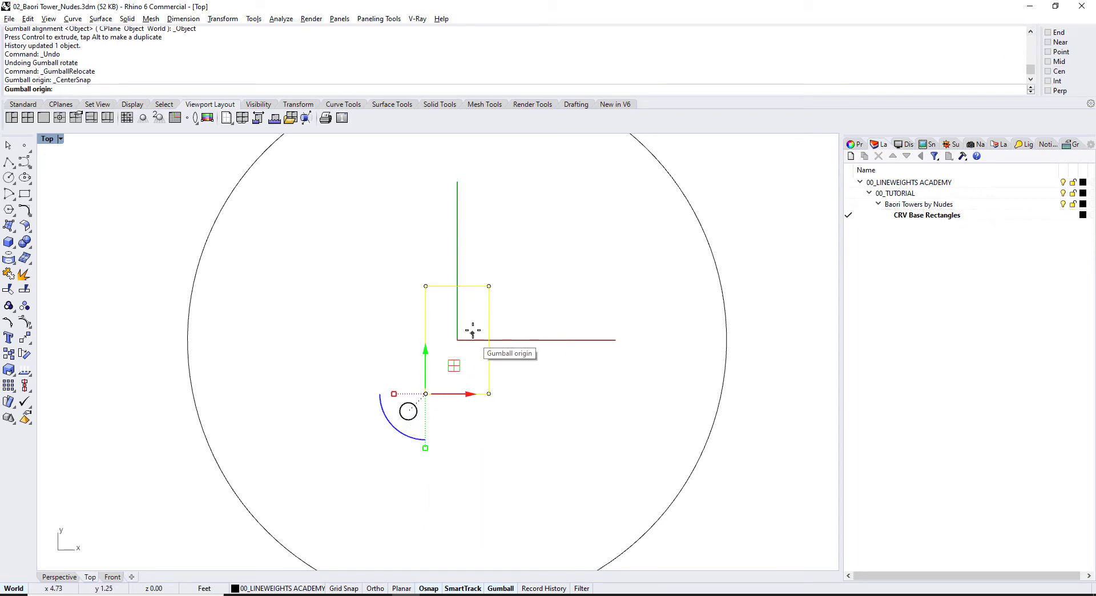
pyautogui.click(488, 322)
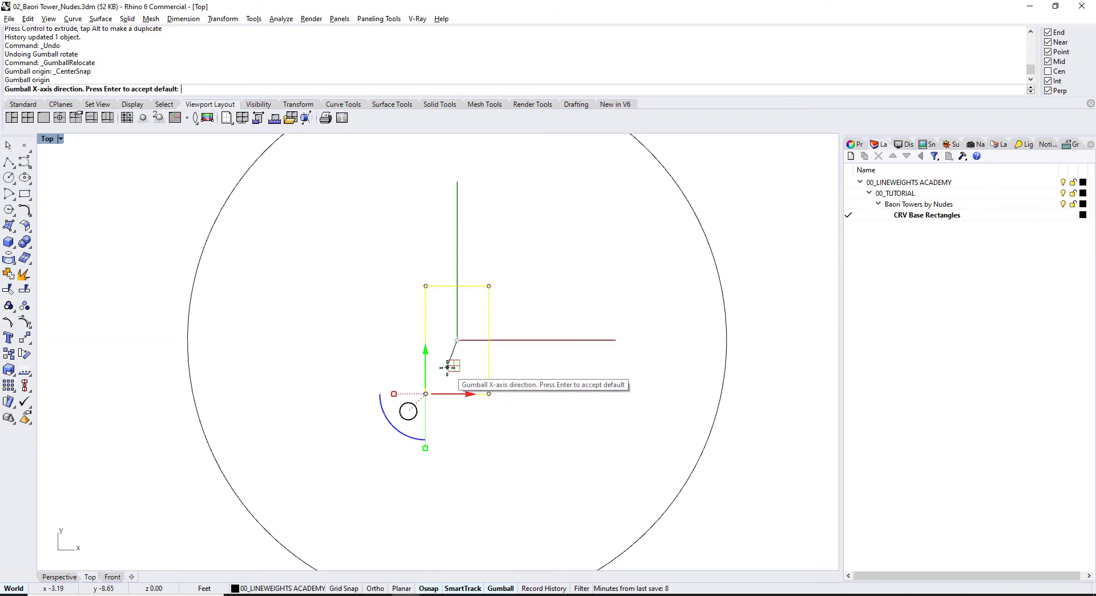
pyautogui.press('Return')
pyautogui.press('Return')
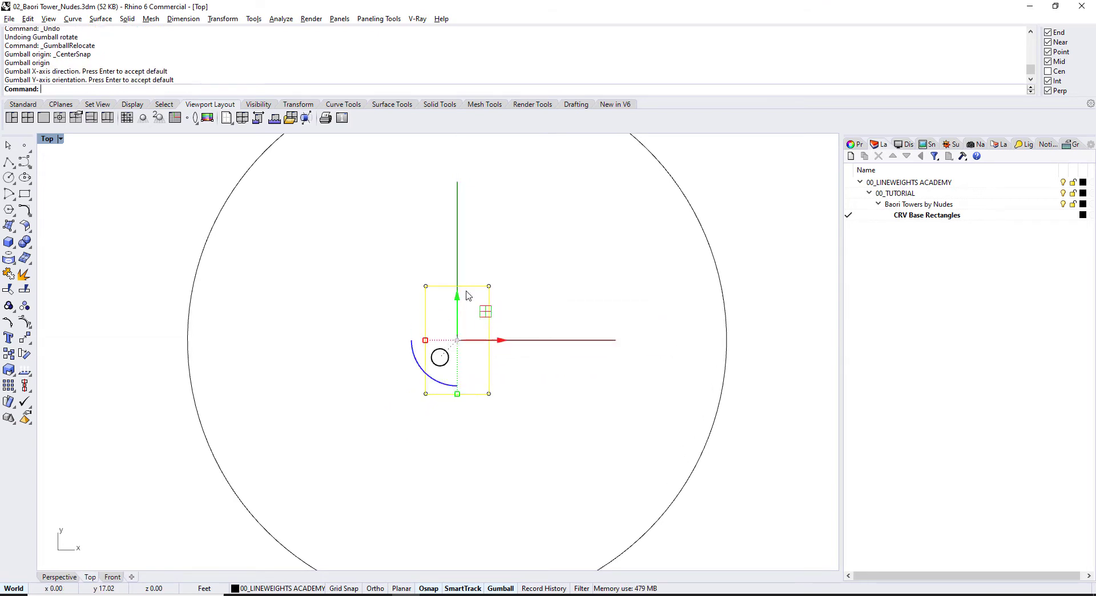
pyautogui.moveTo(423, 372); pyautogui.dragTo(435, 378)
pyautogui.scroll(-4, 504, 293)
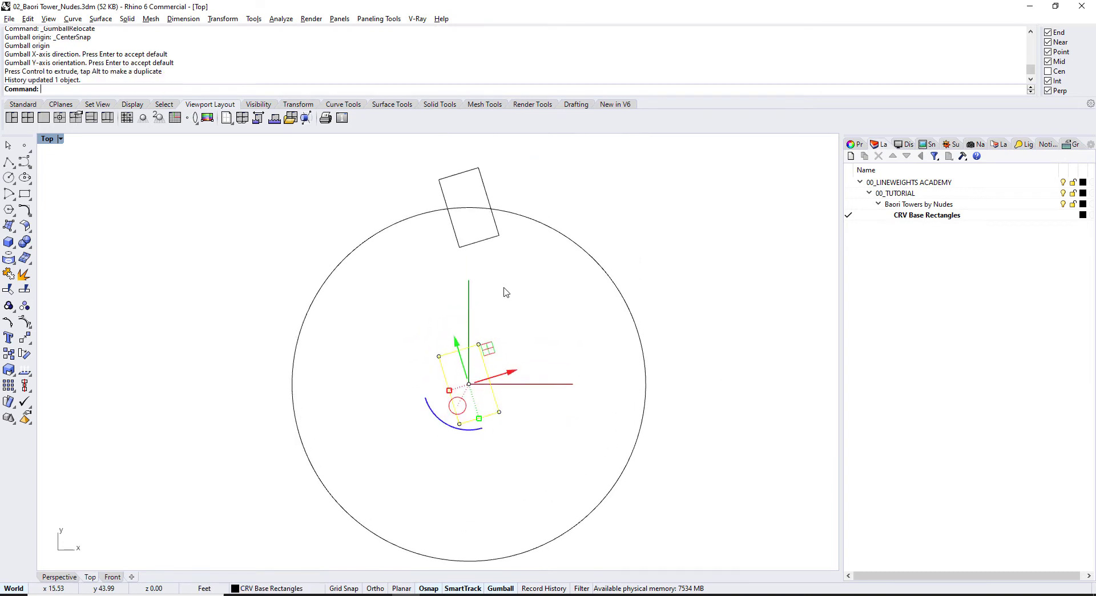
pyautogui.click(504, 292)
pyautogui.scroll(2, 497, 290)
pyautogui.moveTo(504, 339); pyautogui.dragTo(492, 340, button='right')
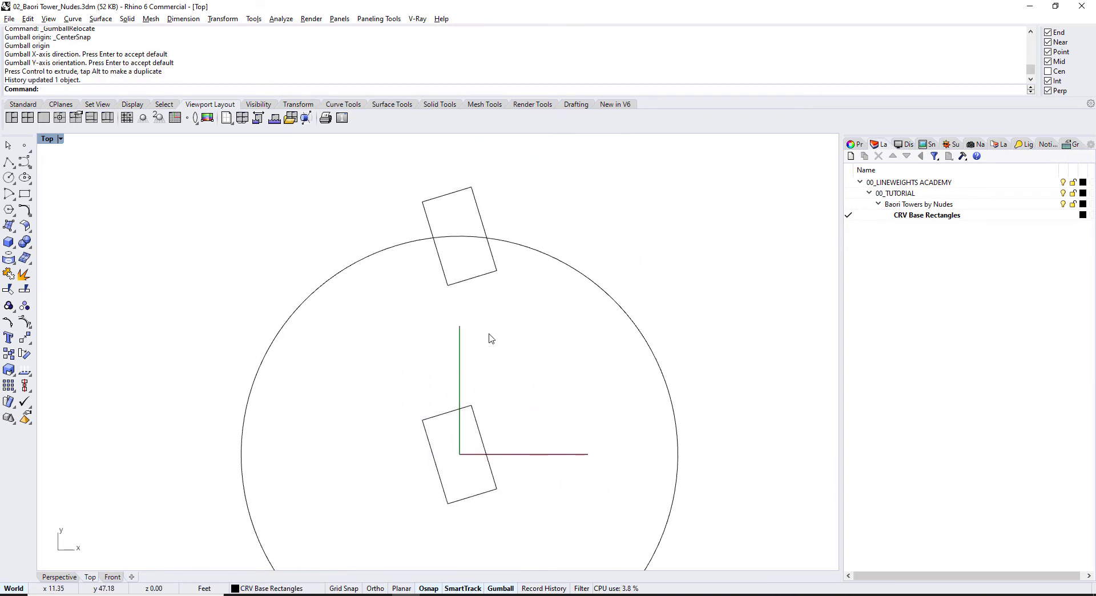
pyautogui.scroll(-3, 325, 433)
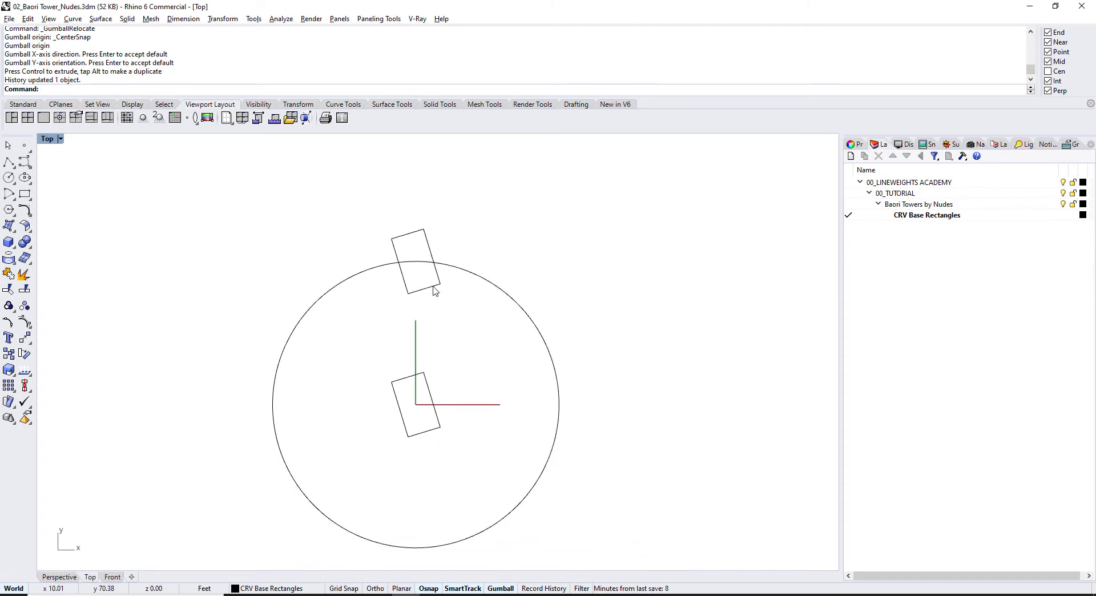
# Step: Start ArrayPolar on the top rectangle centred at 0, with 16 items over 360°
pyautogui.write('ArrayCrv')
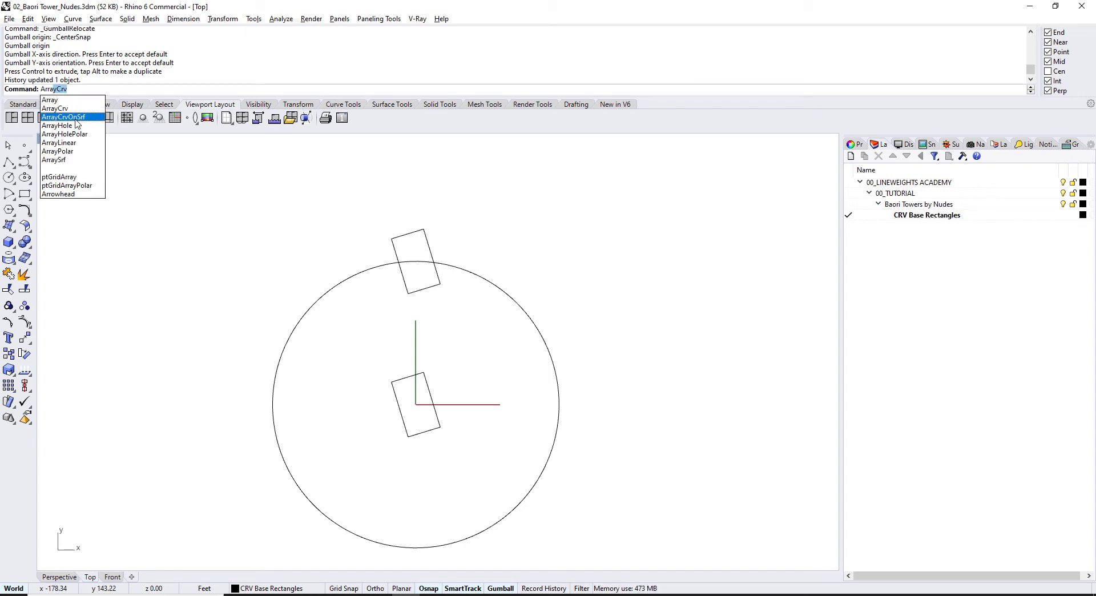
pyautogui.click(77, 153)
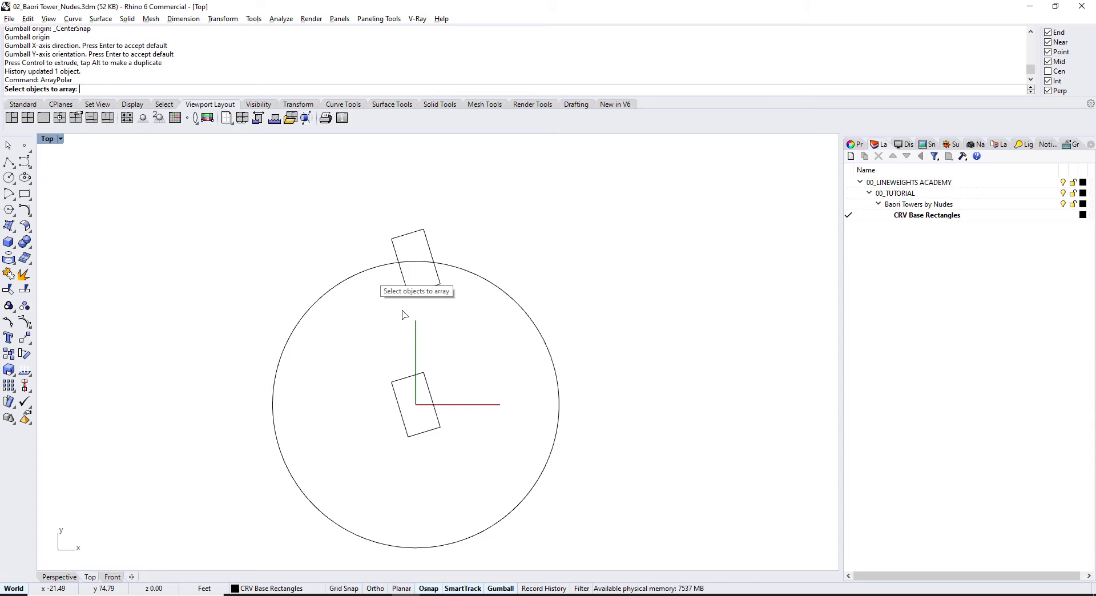
pyautogui.click(420, 291)
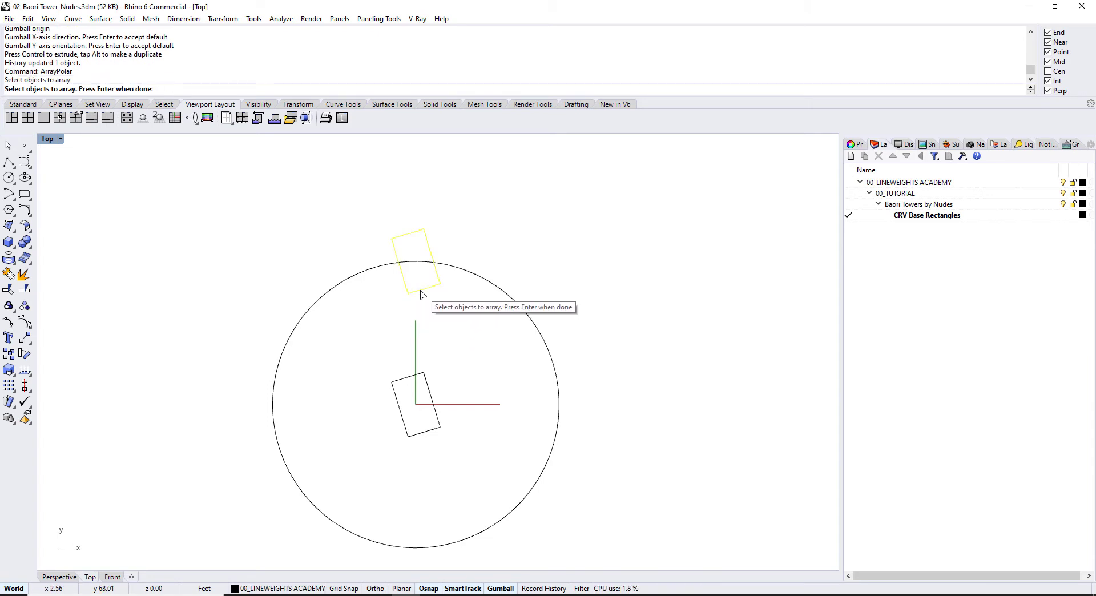
pyautogui.press('Return')
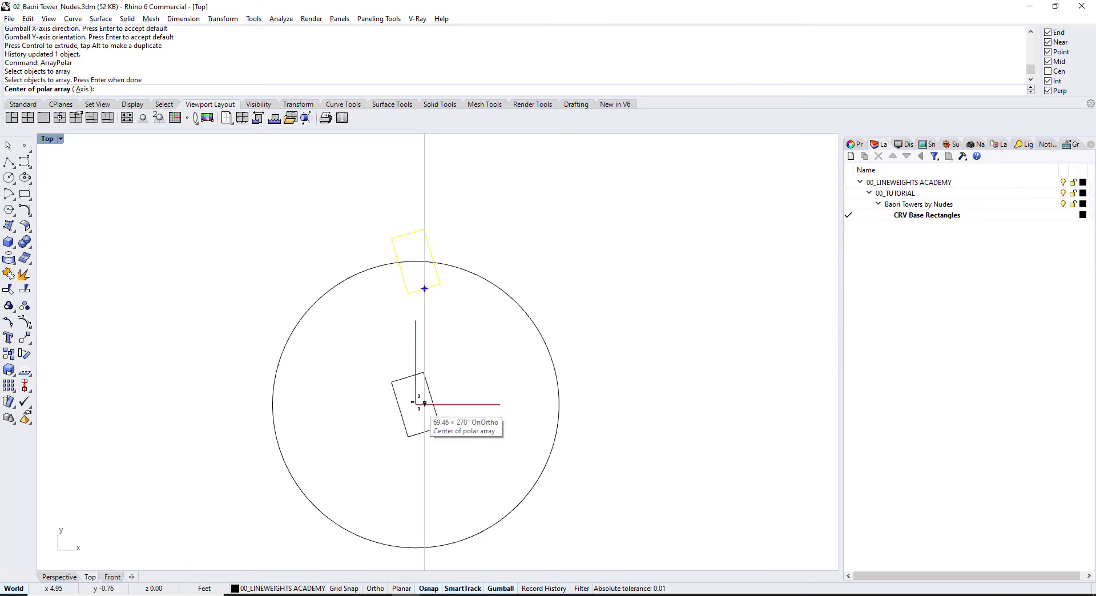
pyautogui.write('0')
pyautogui.press('Return')
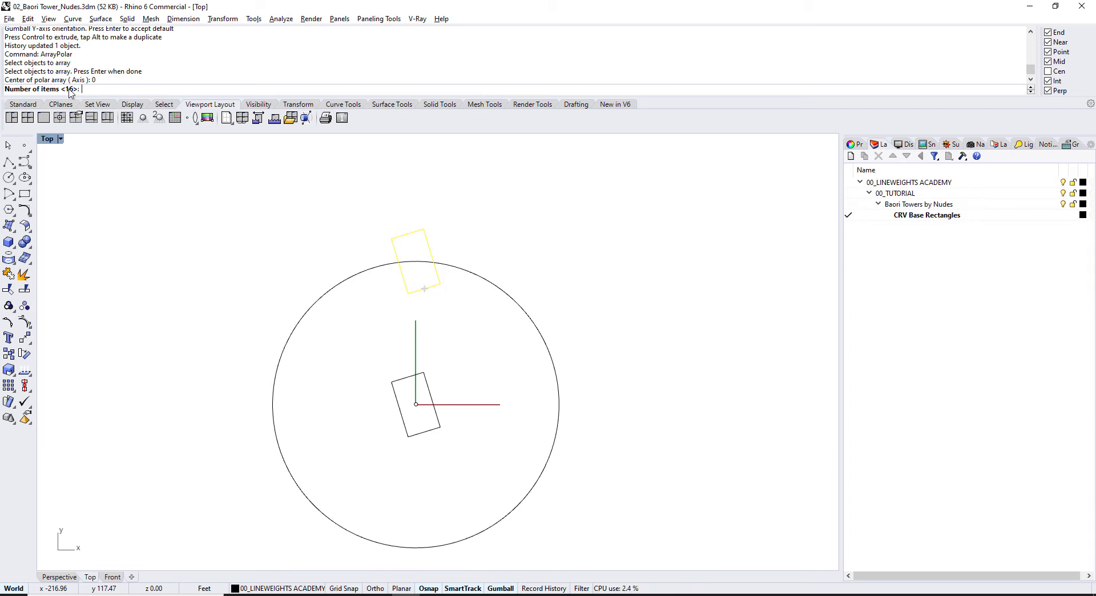
pyautogui.press('Return')
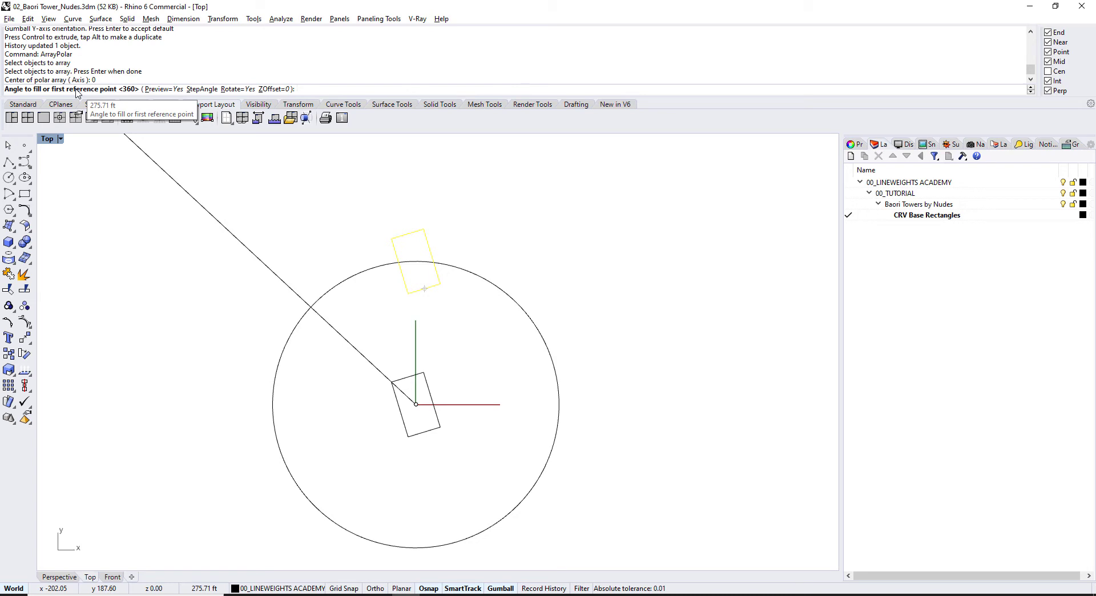
pyautogui.press('Return')
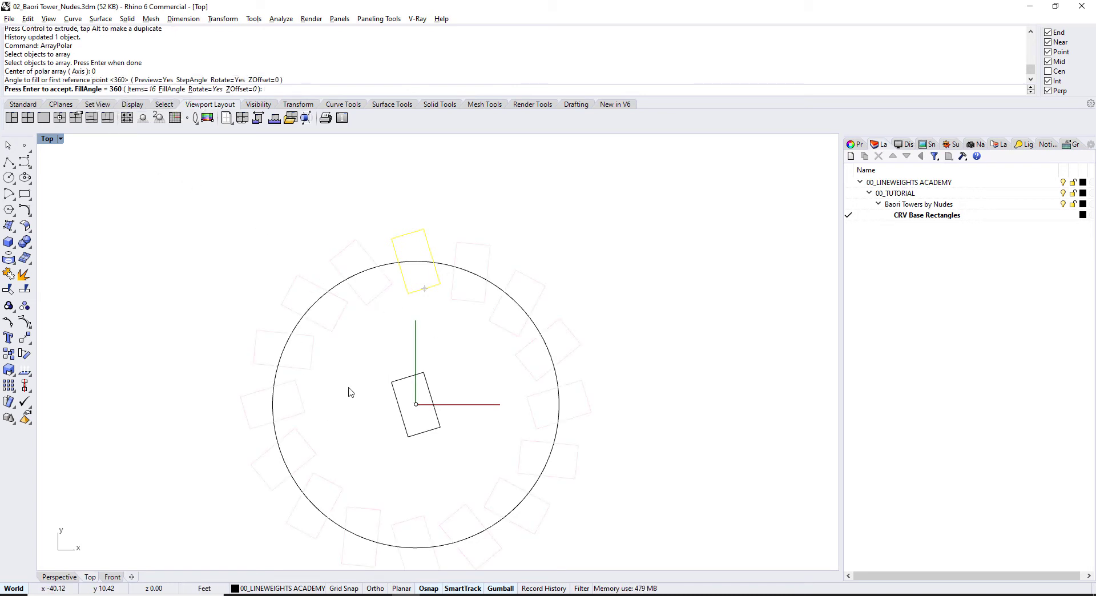
pyautogui.moveTo(349, 379); pyautogui.dragTo(365, 303, button='right')
# Step: Try 20 and 12 array items, then settle on 16 copies
pyautogui.click(135, 89)
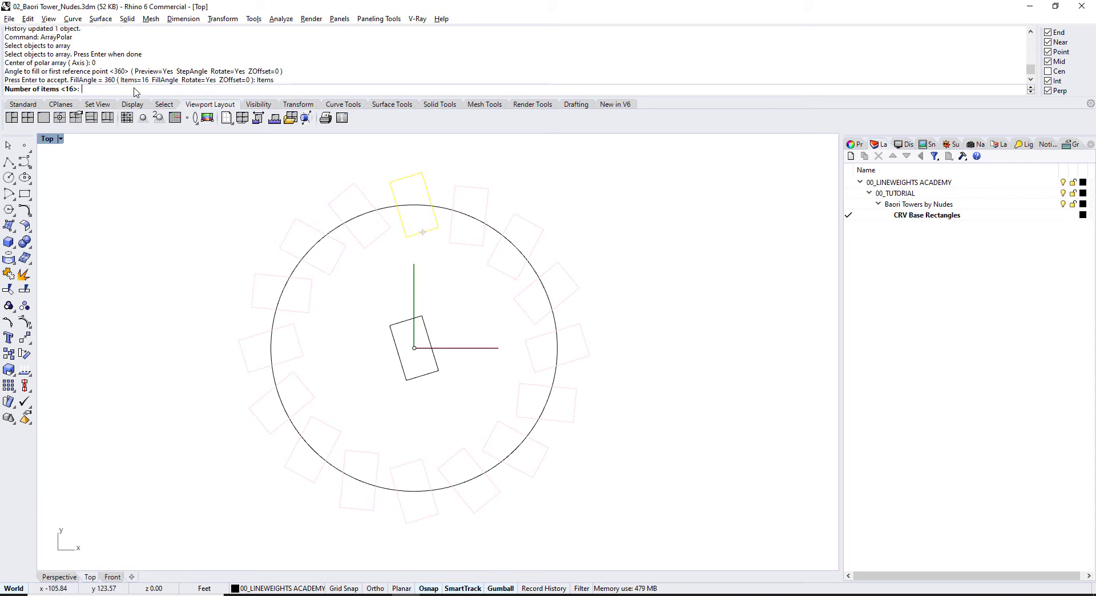
pyautogui.write('20')
pyautogui.press('Return')
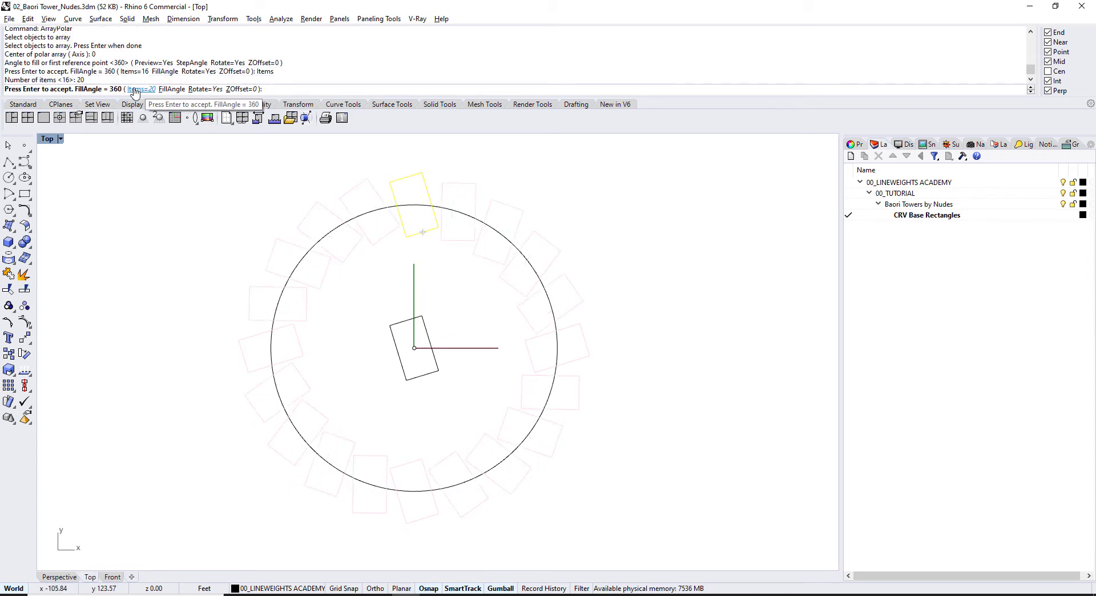
pyautogui.click(135, 90)
pyautogui.write('12')
pyautogui.press('Return')
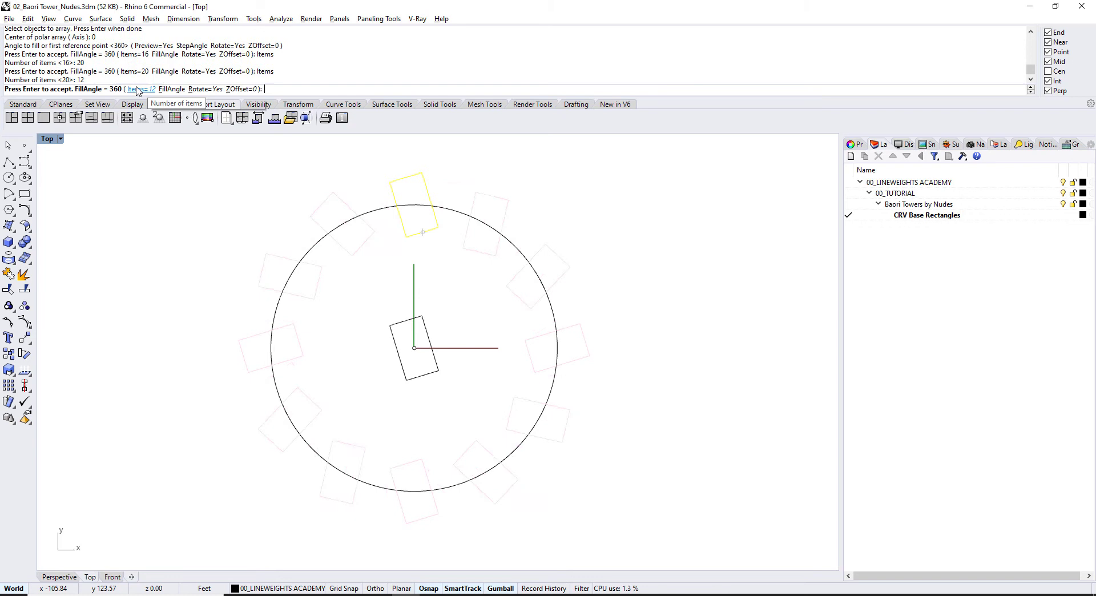
pyautogui.click(137, 90)
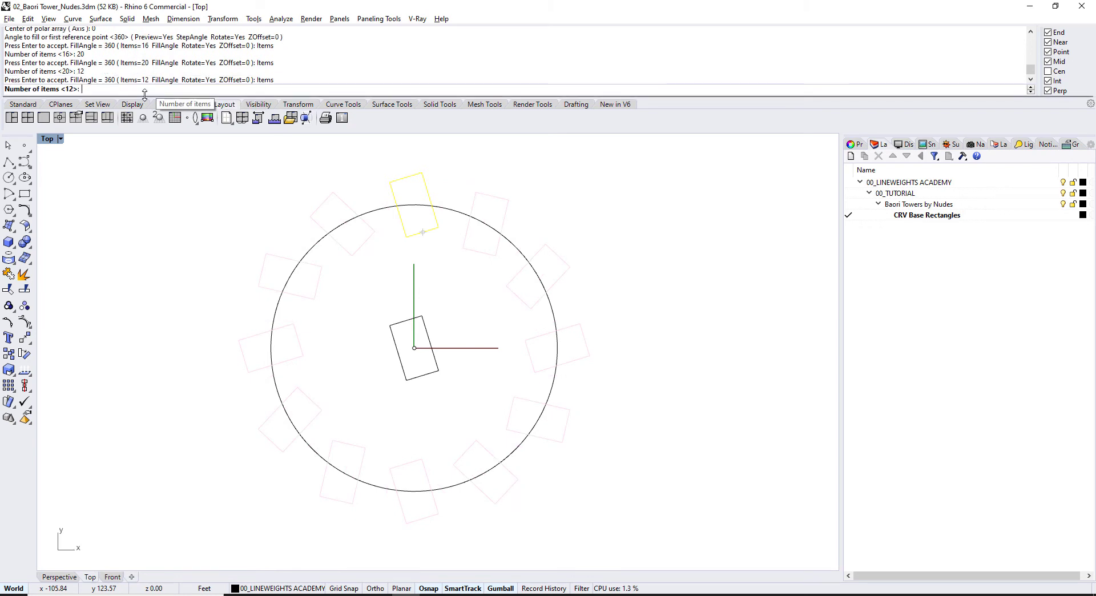
pyautogui.write('16')
pyautogui.press('Return')
pyautogui.press('Return')
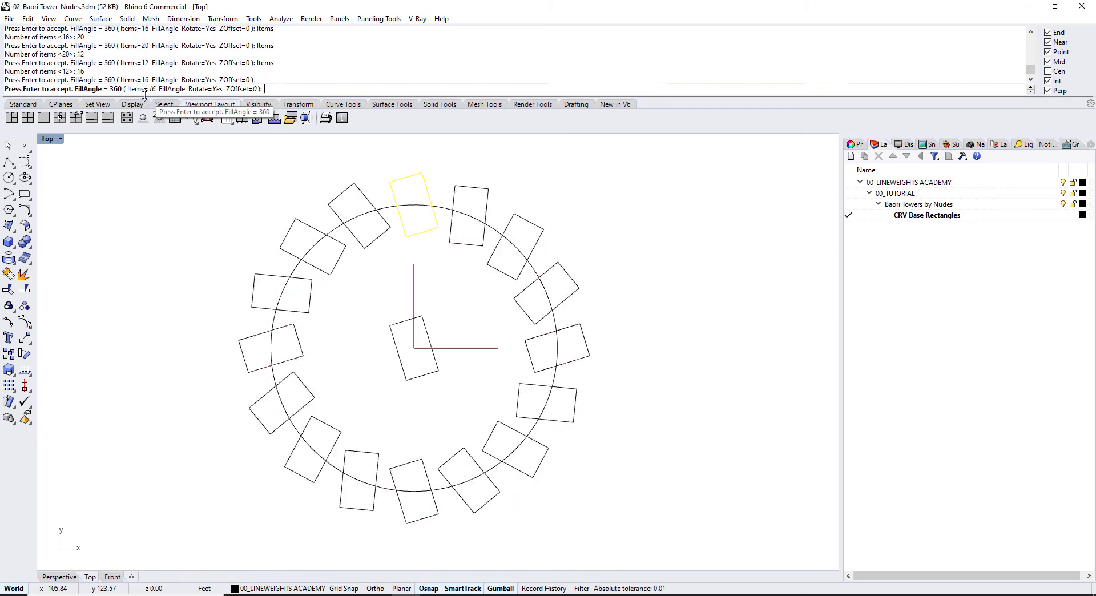
# Step: Maximise the Top view, test a slight centre-rectangle rotation, then undo it and the polar array
pyautogui.moveTo(414, 309); pyautogui.dragTo(434, 324, button='right')
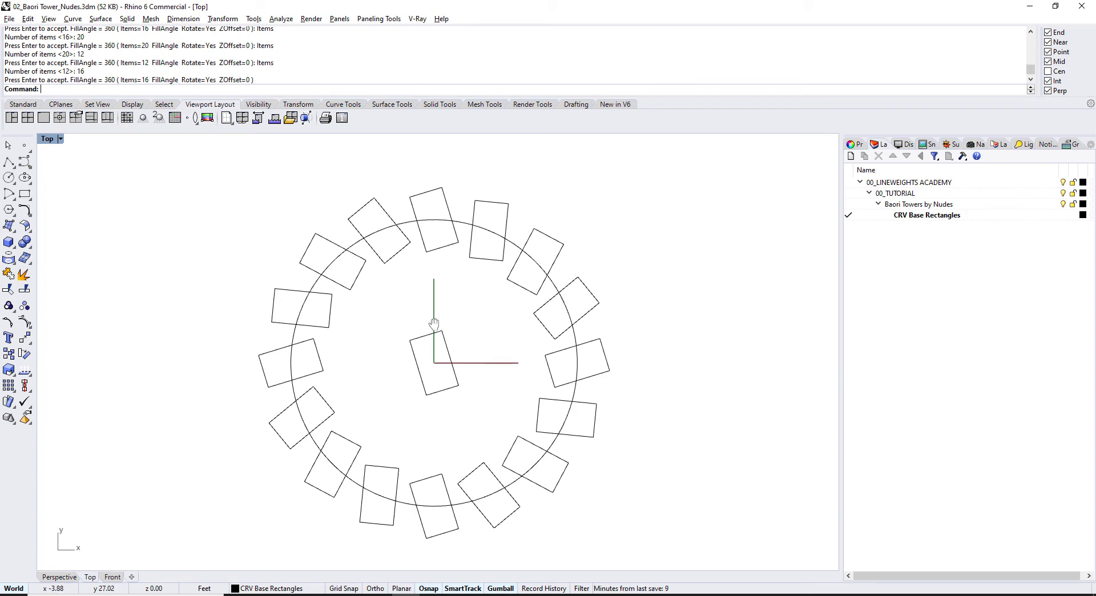
pyautogui.hotkey('ctrl', 'shift', 'f')
pyautogui.scroll(3, 453, 315)
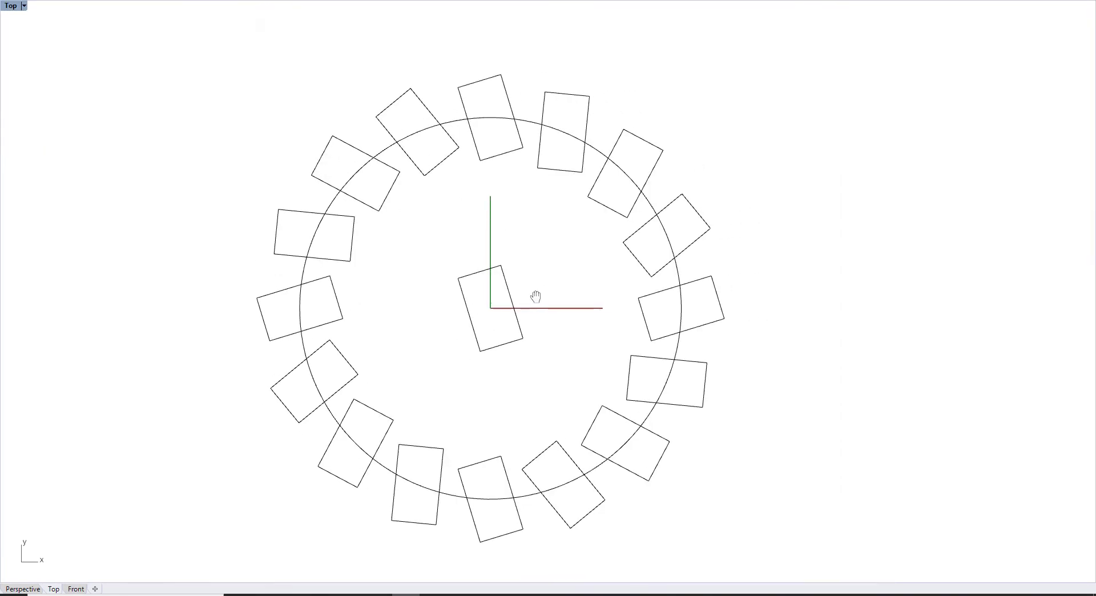
pyautogui.scroll(-1, 516, 280)
pyautogui.click(505, 279)
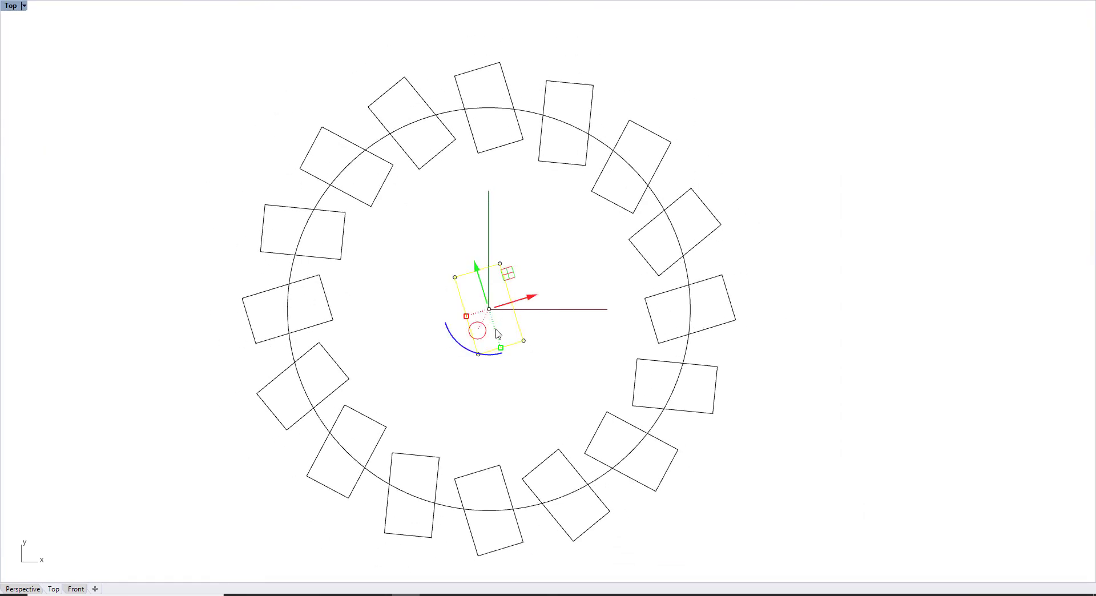
pyautogui.moveTo(454, 344); pyautogui.dragTo(457, 346)
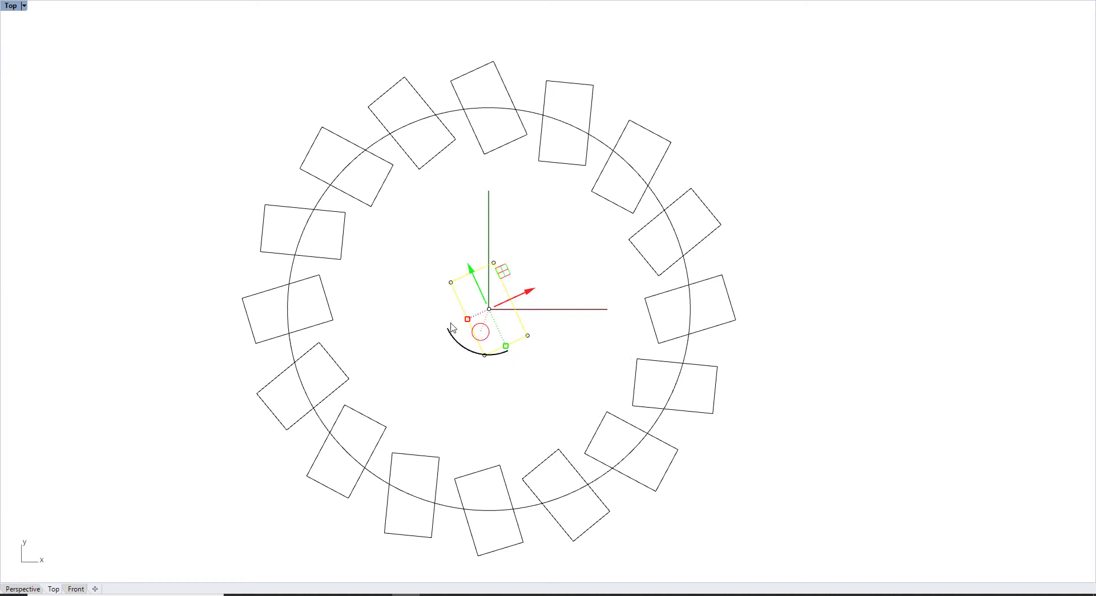
pyautogui.click(440, 251)
pyautogui.hotkey('ctrl', 'z')
pyautogui.hotkey('ctrl', 'z')
pyautogui.hotkey('ctrl', 'shift', 'f')
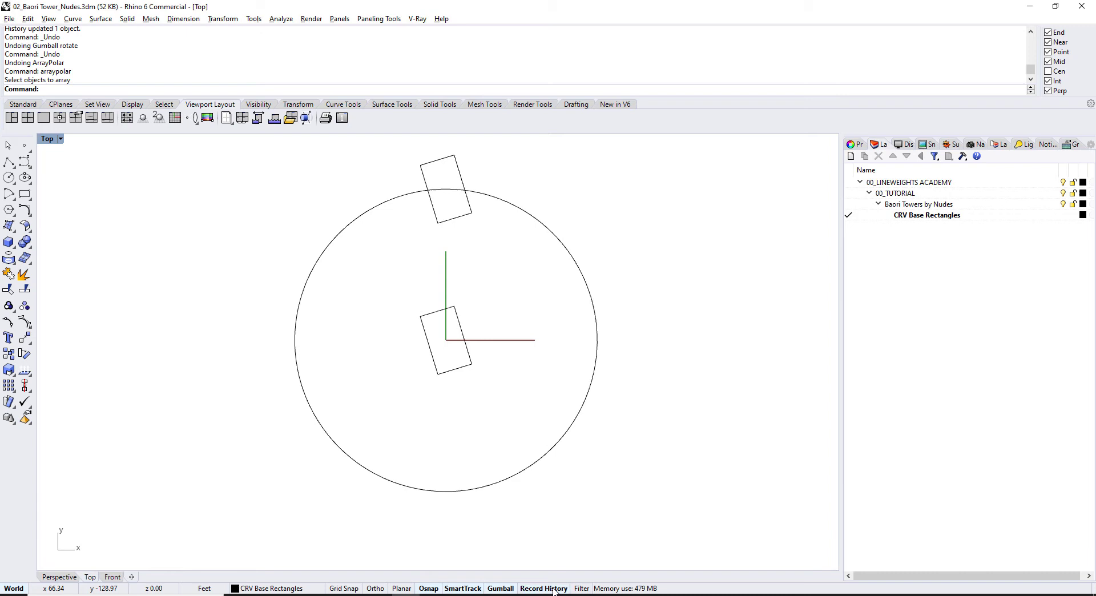
# Step: Rerun ArrayPolar on the rectangle above the circle: centre 0, 16 copies over 360°
pyautogui.write('arr')
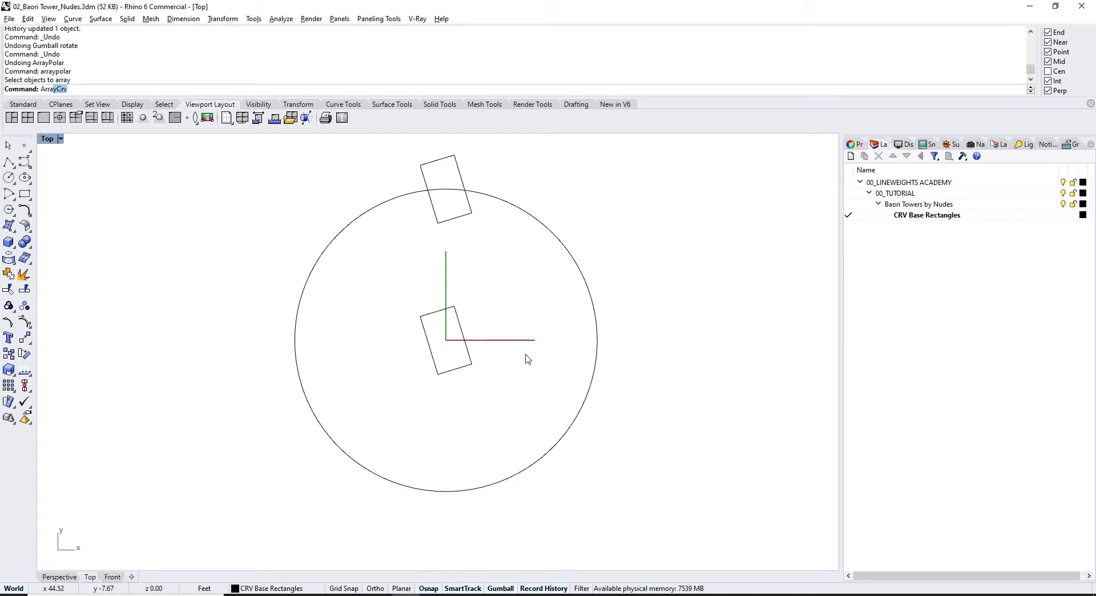
pyautogui.write('ay')
pyautogui.press('Down')
pyautogui.press('Down')
pyautogui.press('Down')
pyautogui.press('Down')
pyautogui.press('Return')
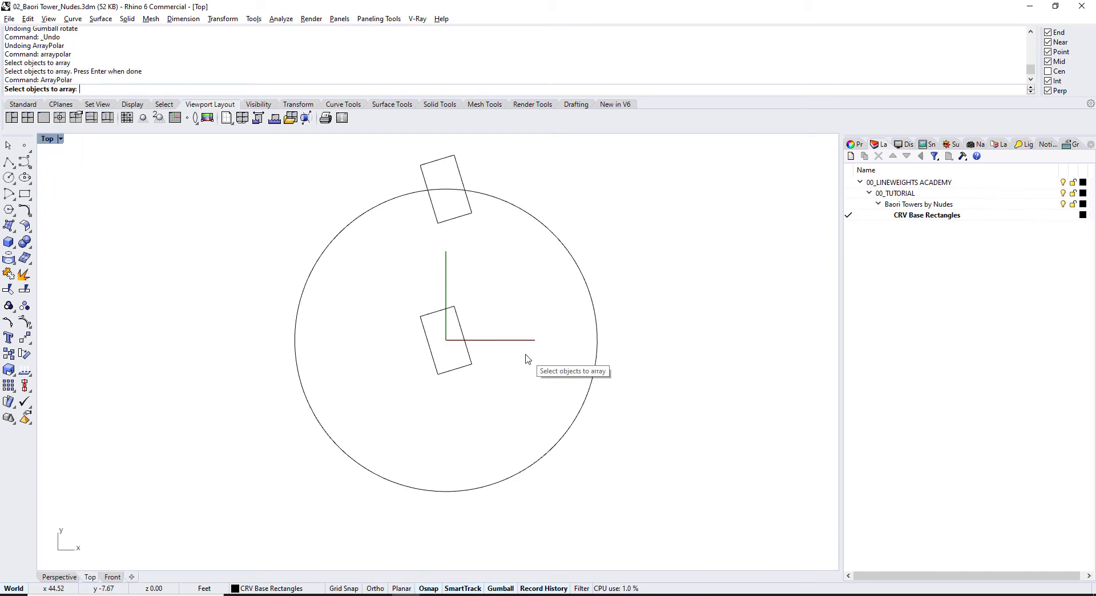
pyautogui.click(463, 220)
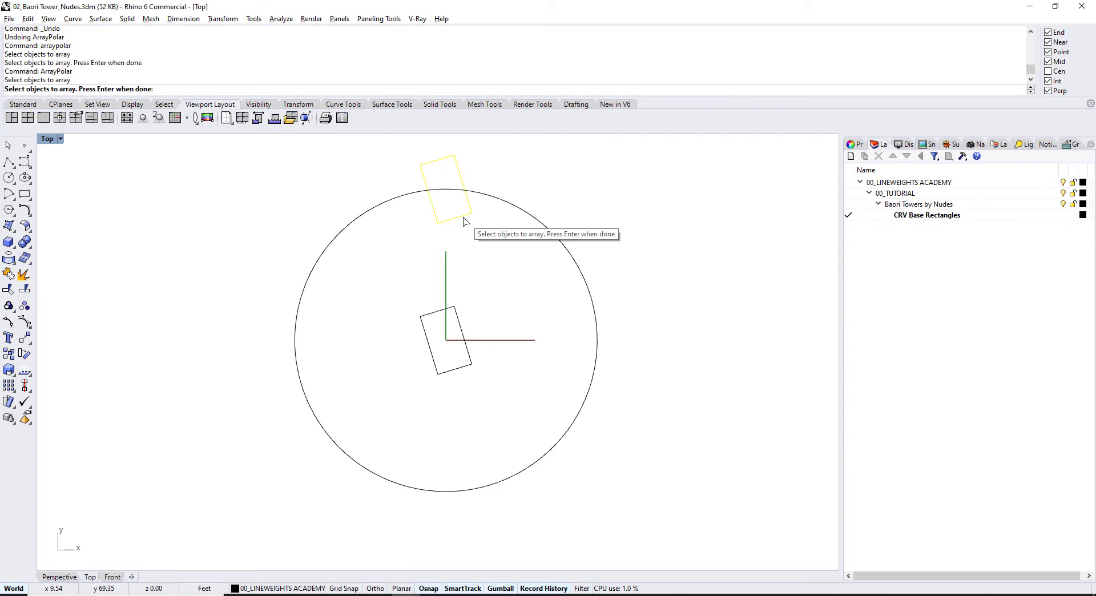
pyautogui.press('Return')
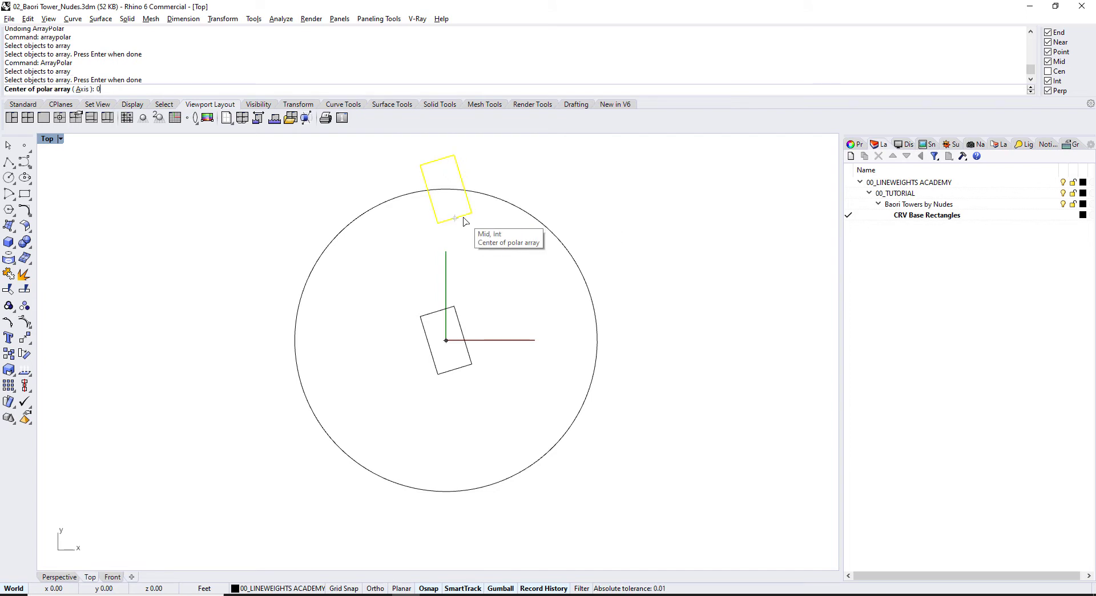
pyautogui.write('0')
pyautogui.press('Return')
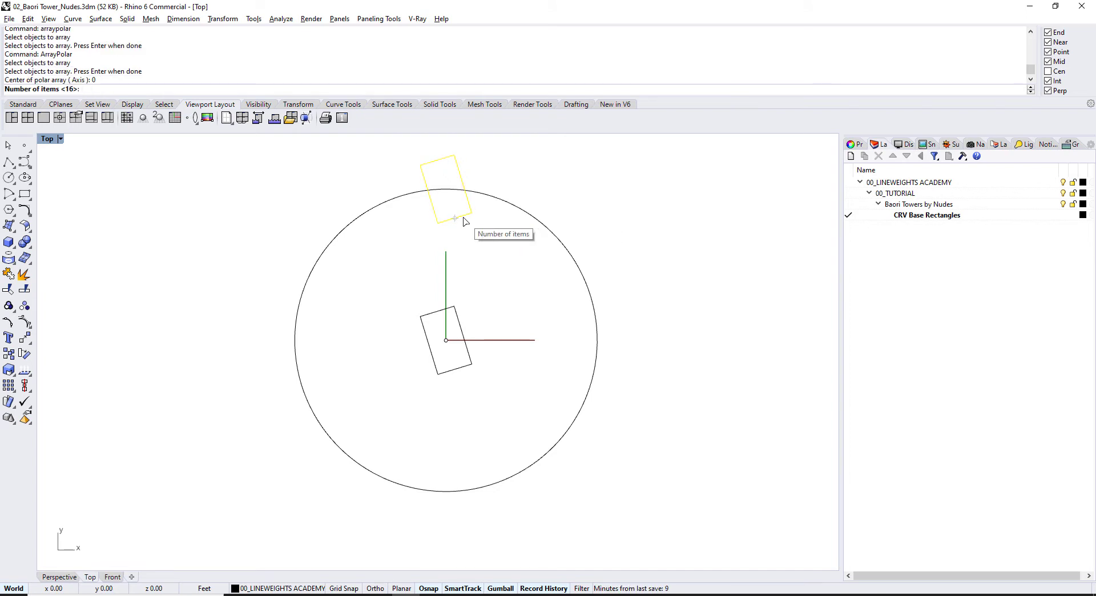
pyautogui.press('Return')
pyautogui.press('Return')
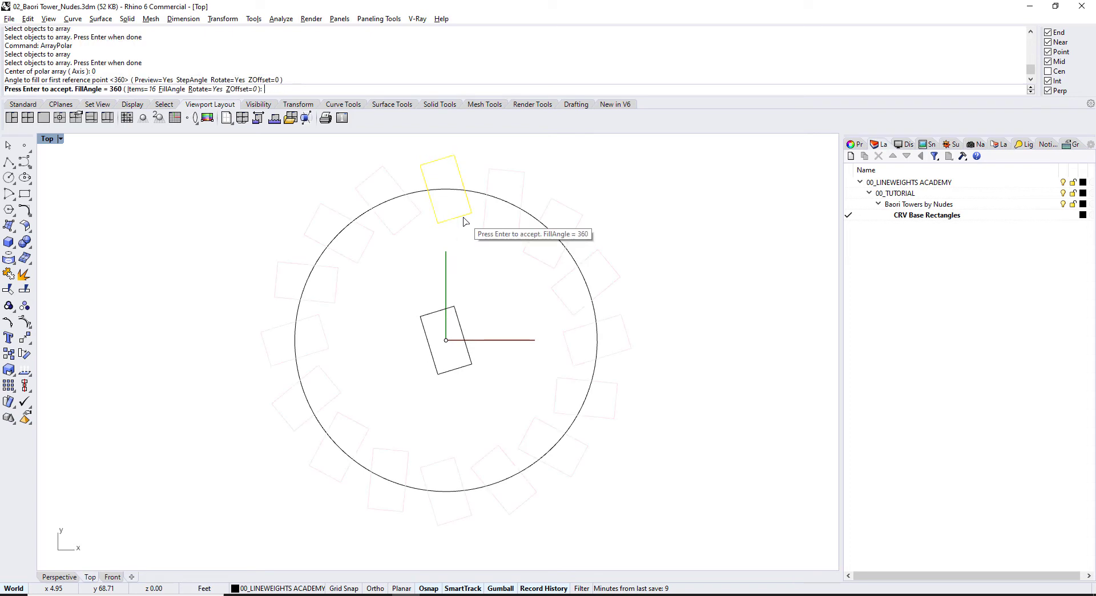
pyautogui.press('Return')
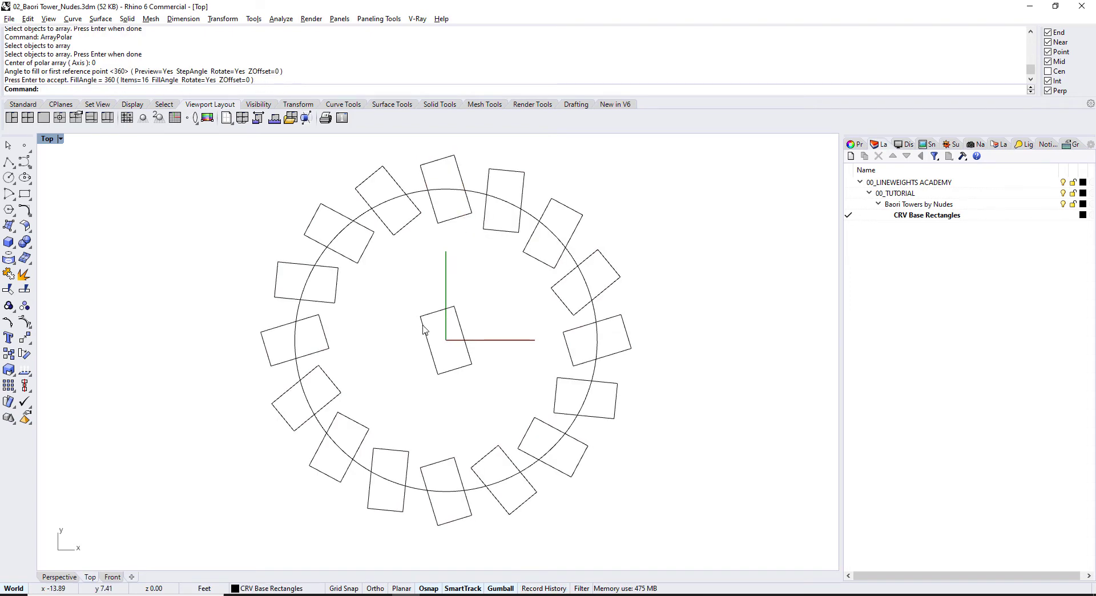
# Step: Rotate, copy and stretch the centre rectangle to watch the linked ring update, undoing the stretch
pyautogui.click(425, 336)
pyautogui.moveTo(428, 381); pyautogui.dragTo(431, 391)
pyautogui.moveTo(445, 340); pyautogui.dragTo(446, 189)
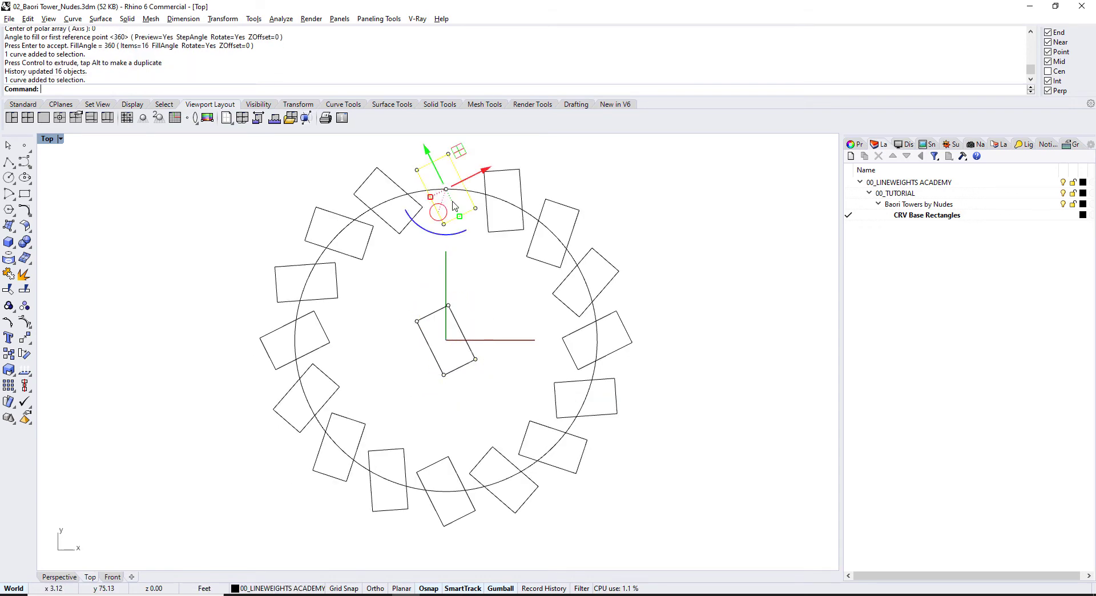
pyautogui.click(452, 264)
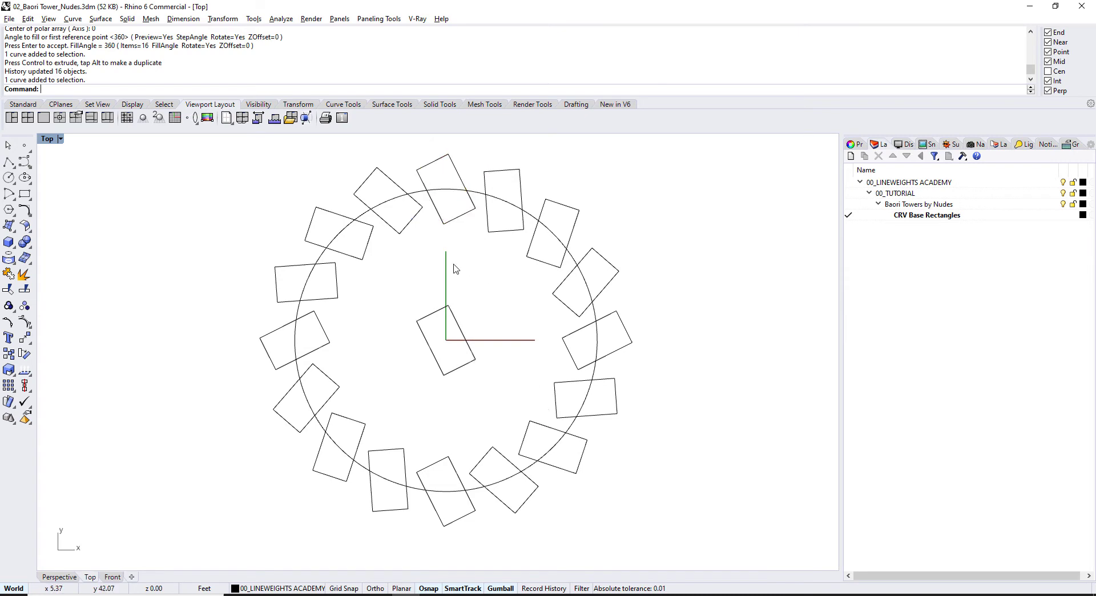
pyautogui.scroll(2, 454, 285)
pyautogui.press('F11')
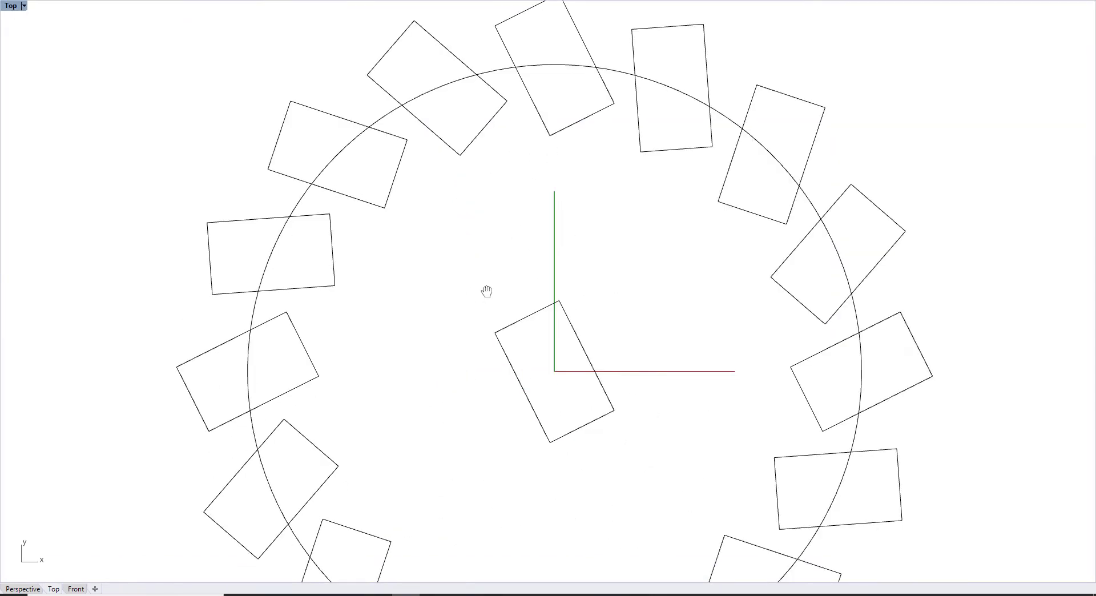
pyautogui.scroll(-4, 489, 296)
pyautogui.click(459, 288)
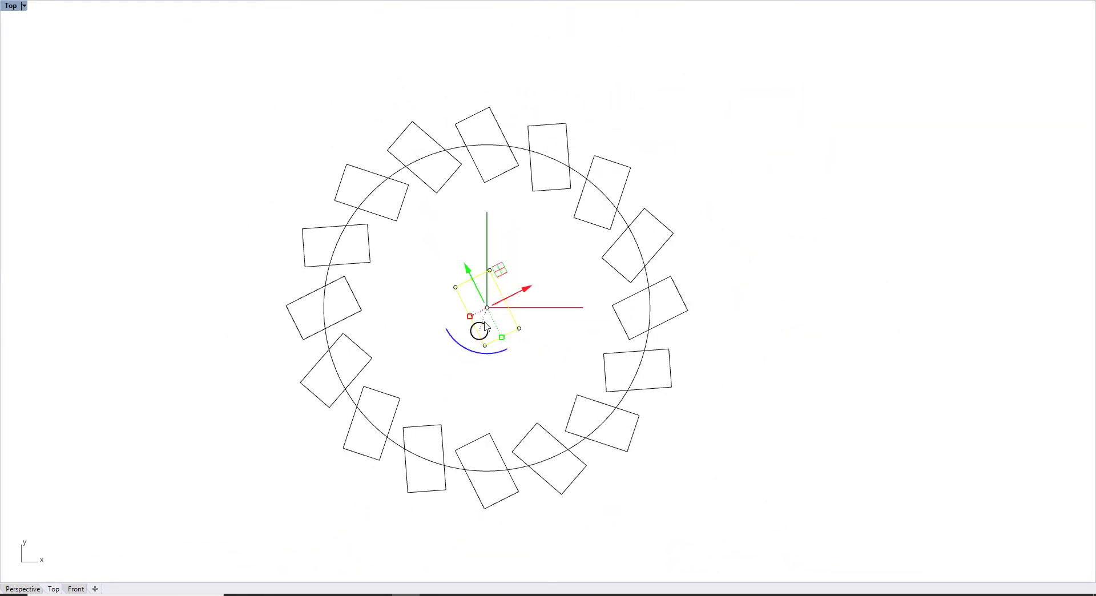
pyautogui.moveTo(501, 338); pyautogui.dragTo(505, 353)
pyautogui.hotkey('ctrl', 'z')
# Step: Rotate the centre rectangle by exactly 10° with the gumball
pyautogui.click(466, 352)
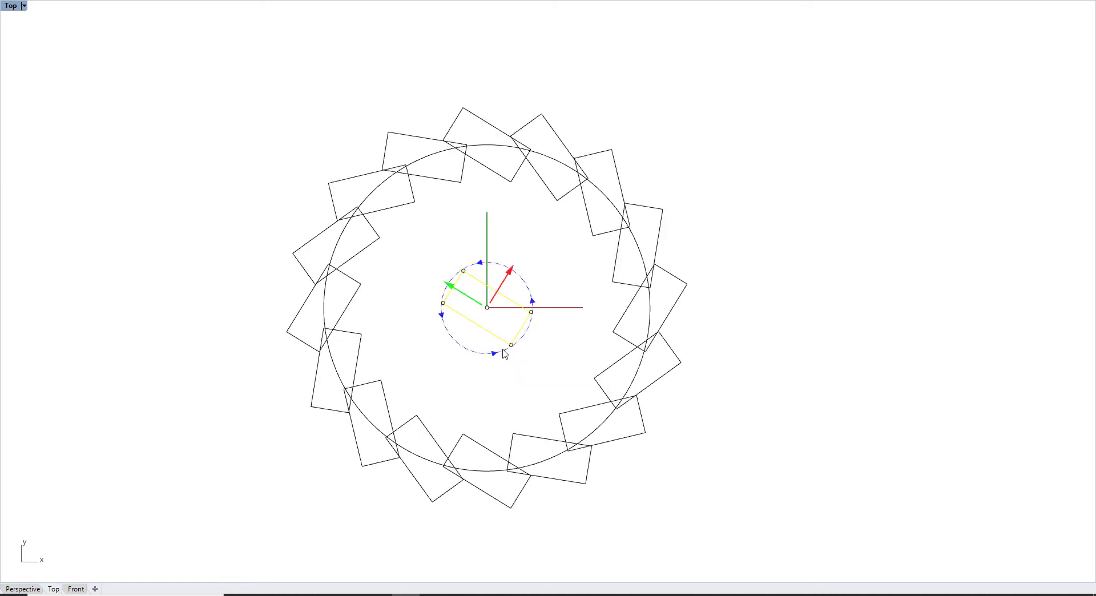
pyautogui.click(504, 353)
pyautogui.write('10')
pyautogui.press('Return')
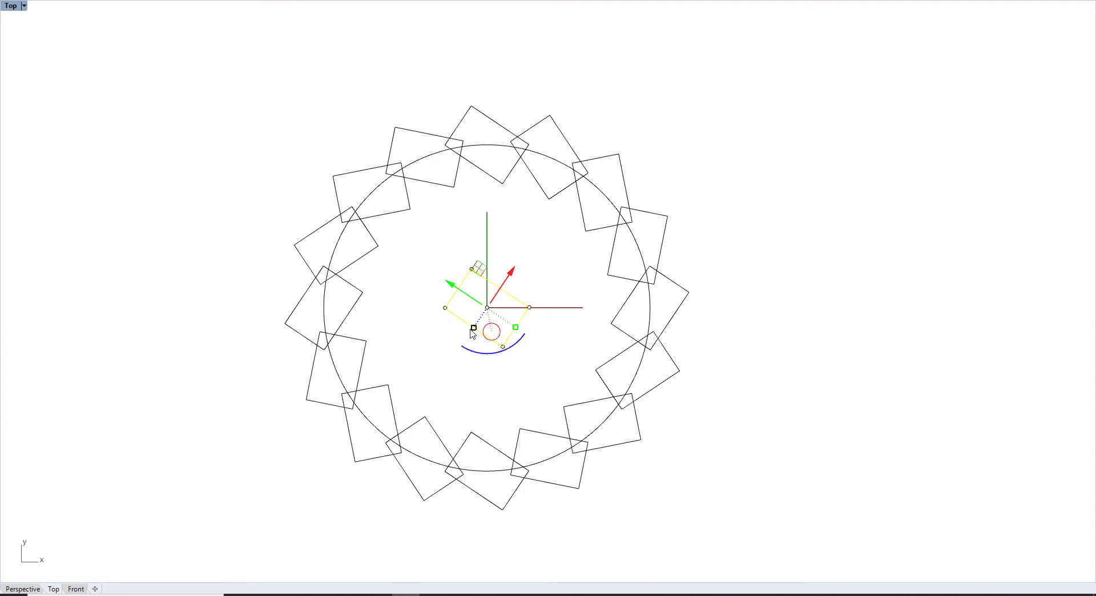
# Step: Narrow the centre rectangle along its short side and view the twisted ring in Perspective
pyautogui.moveTo(473, 323); pyautogui.dragTo(478, 321)
pyautogui.click(590, 349)
pyautogui.press('Down')
pyautogui.press('Down')
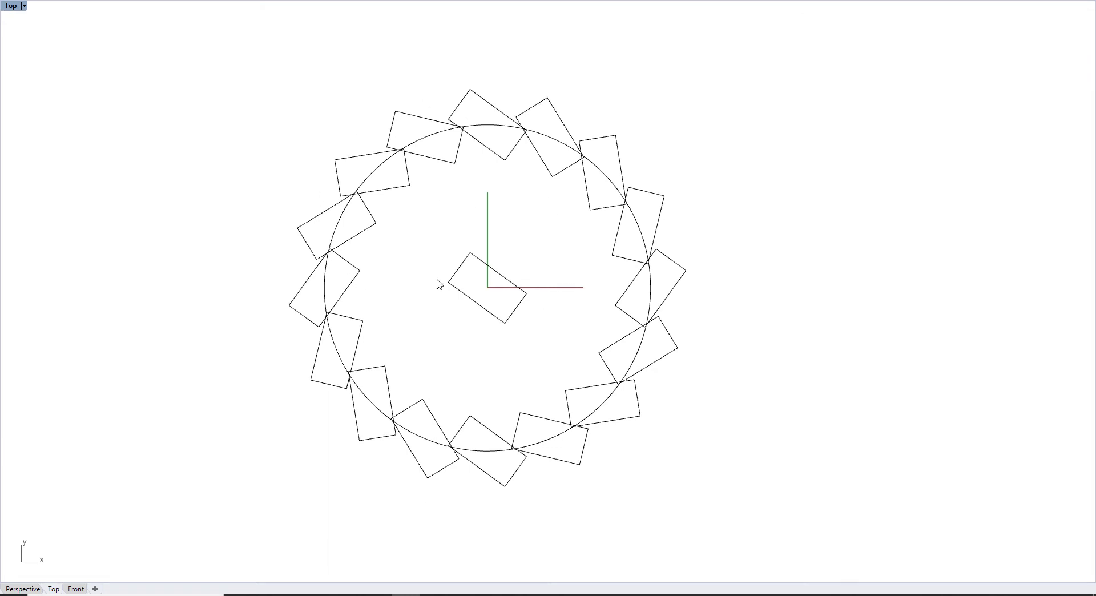
pyautogui.press('Up')
pyautogui.press('Up')
pyautogui.press('Left')
pyautogui.click(23, 588)
pyautogui.moveTo(459, 391); pyautogui.dragTo(570, 351, button='right')
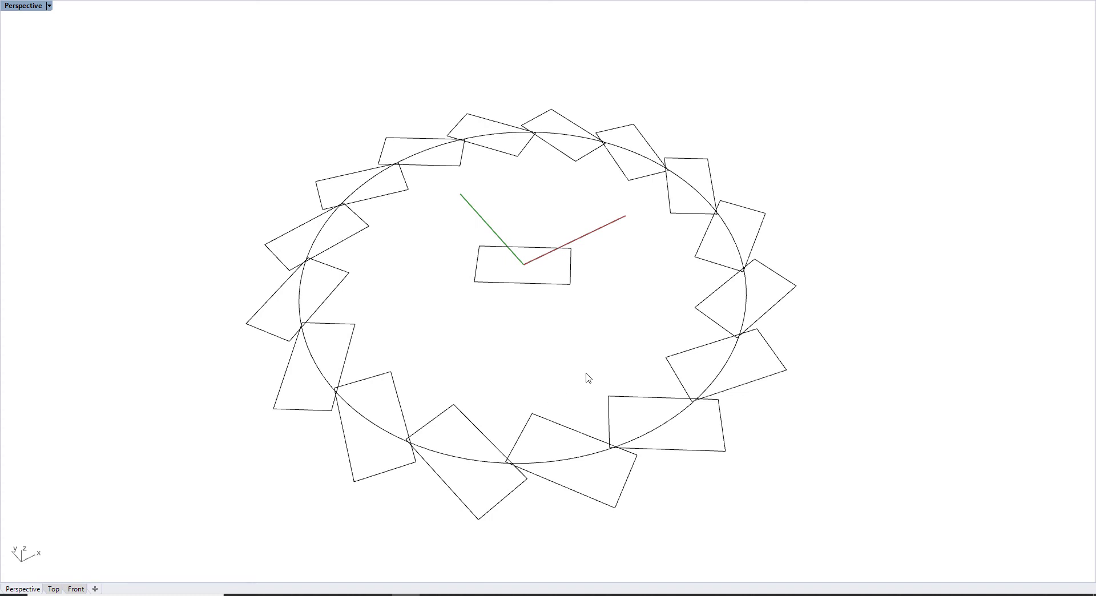
# Step: Group the 16 ring rectangles, leaving the centre rectangle out of the group
pyautogui.moveTo(589, 377); pyautogui.dragTo(675, 332, button='right')
pyautogui.click(701, 313)
pyautogui.press('Escape')
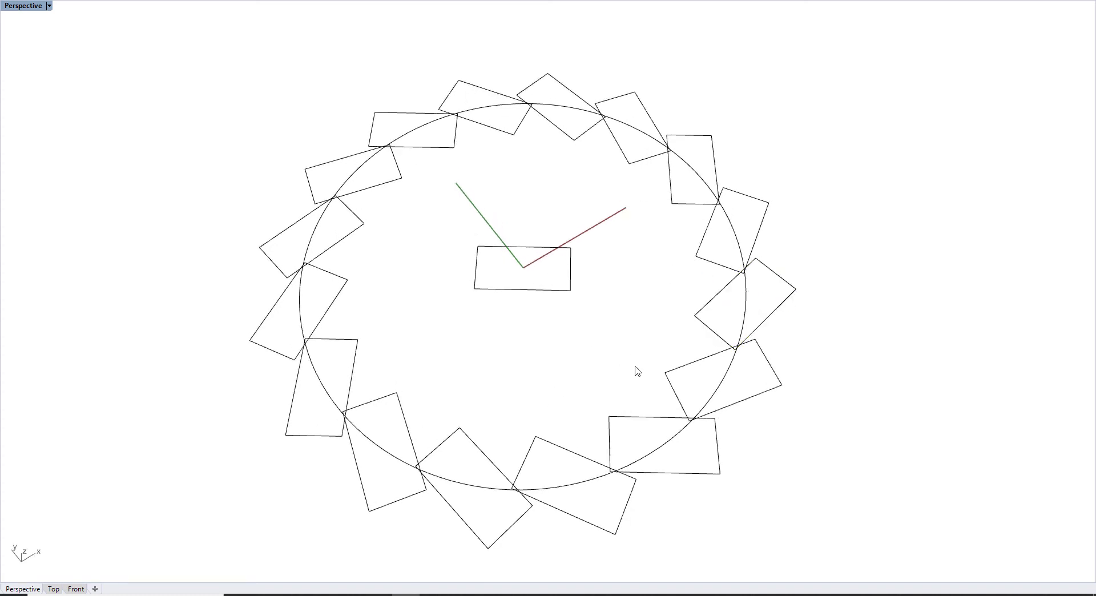
pyautogui.press('Escape')
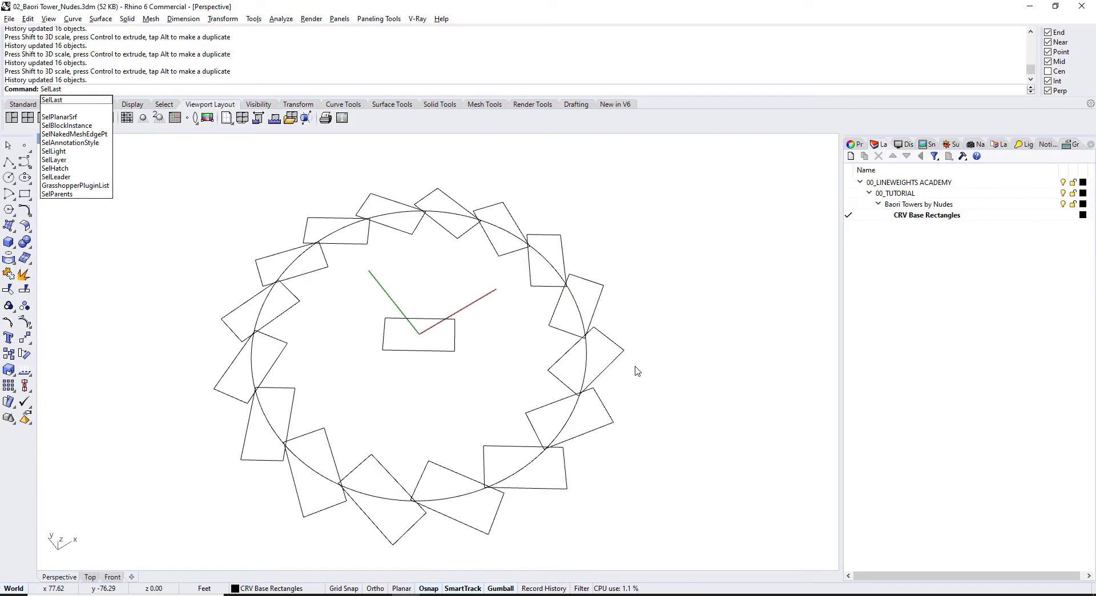
pyautogui.press('Return')
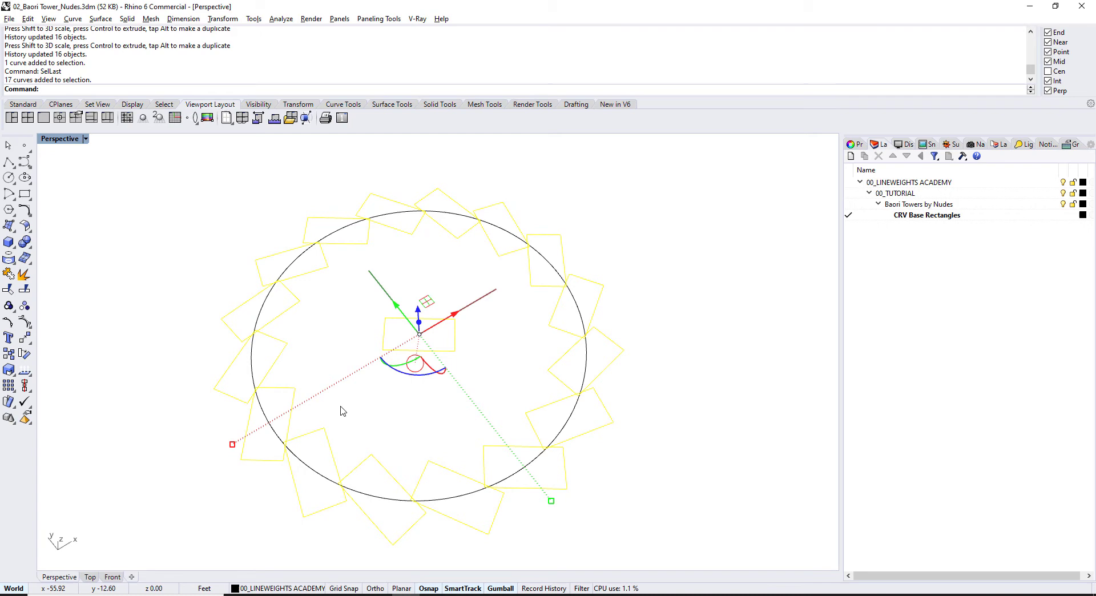
pyautogui.keyDown('ctrl'); pyautogui.click(384, 333); pyautogui.keyUp('ctrl')
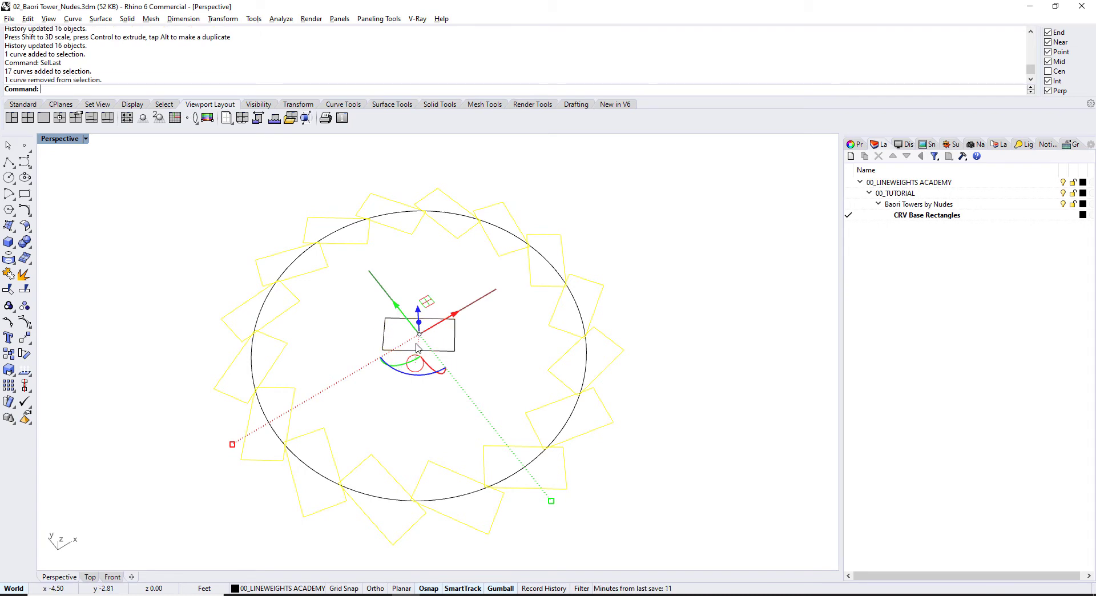
pyautogui.hotkey('ctrl', 'g')
# Step: Extrude the grouped rectangles upward about 17.31 ft into solid boxes
pyautogui.moveTo(472, 317); pyautogui.dragTo(491, 328, button='right')
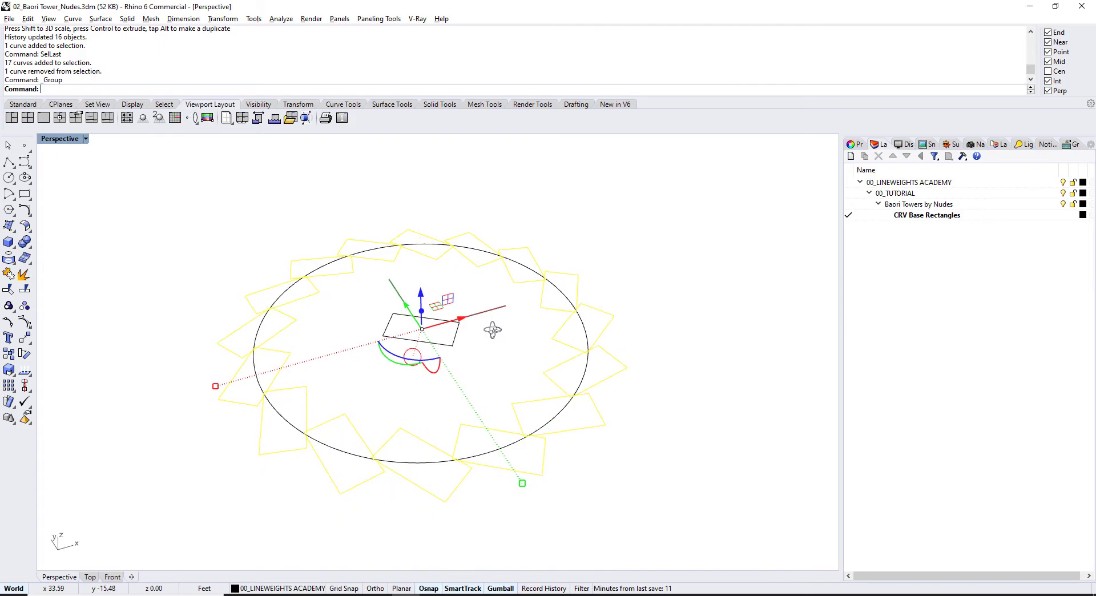
pyautogui.write('EX')
pyautogui.press('Return')
pyautogui.moveTo(579, 325); pyautogui.dragTo(584, 286, button='right')
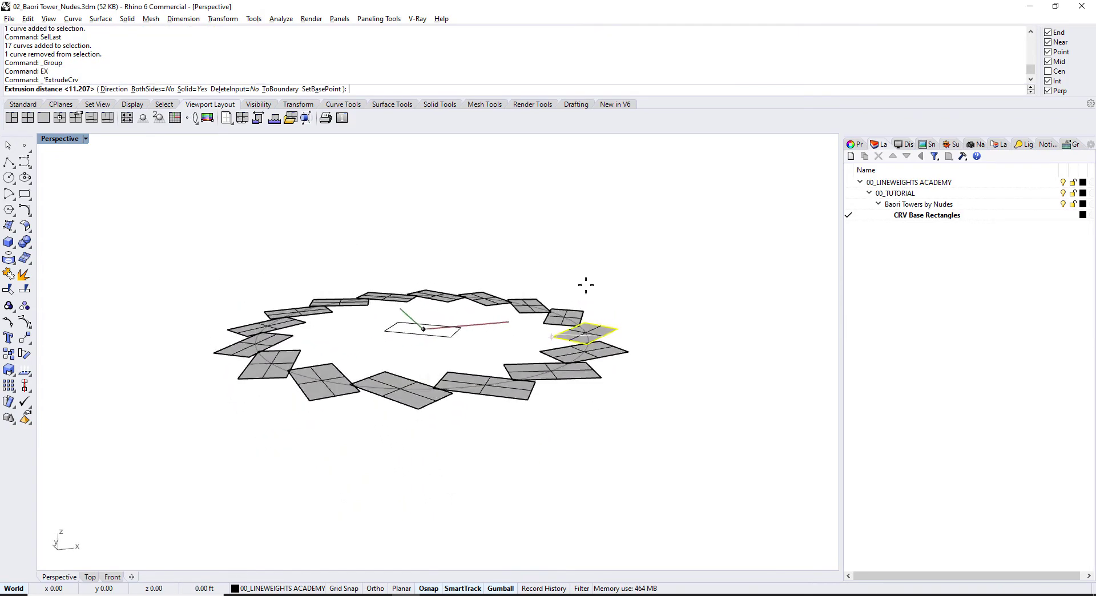
pyautogui.moveTo(668, 264); pyautogui.dragTo(454, 345, button='right')
pyautogui.click(675, 291)
# Step: Select the 16 new boxes and group them together
pyautogui.write('S')
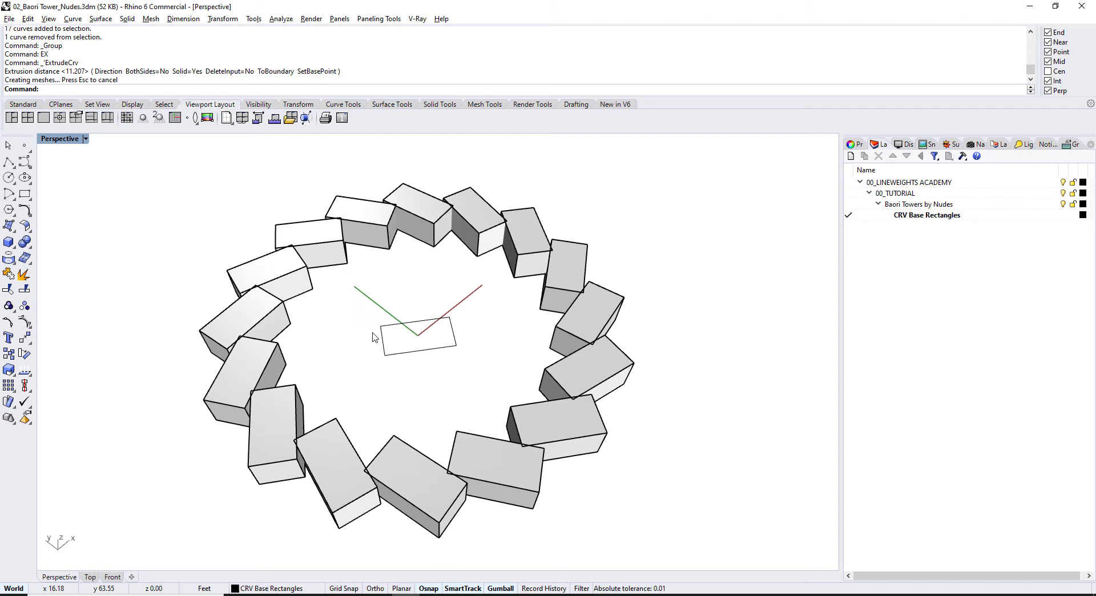
pyautogui.write('E')
pyautogui.press('Return')
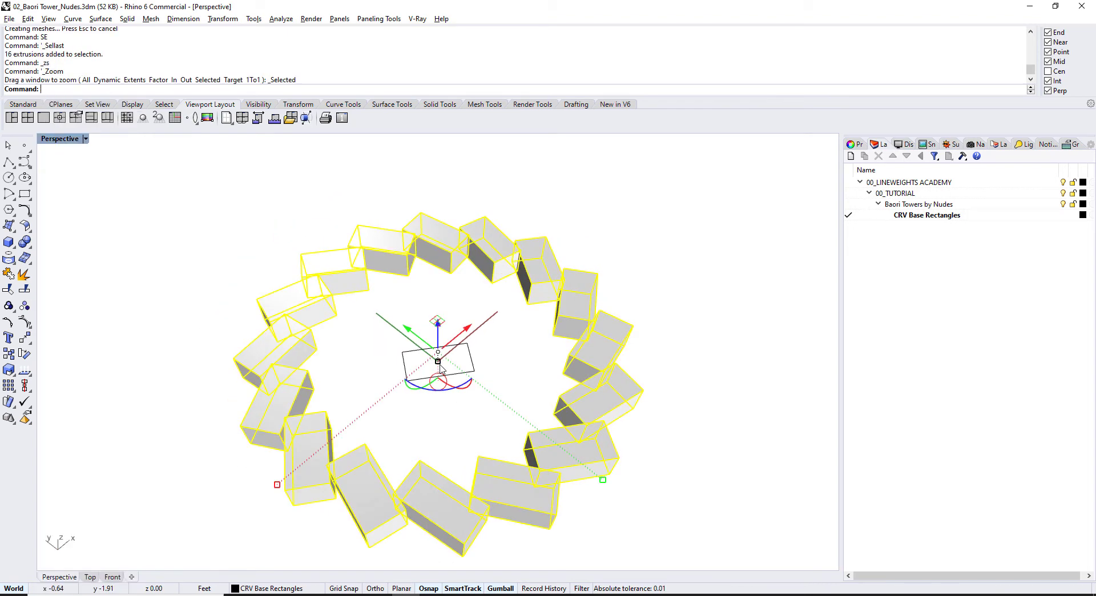
pyautogui.hotkey('ctrl', 'g')
pyautogui.press('Escape')
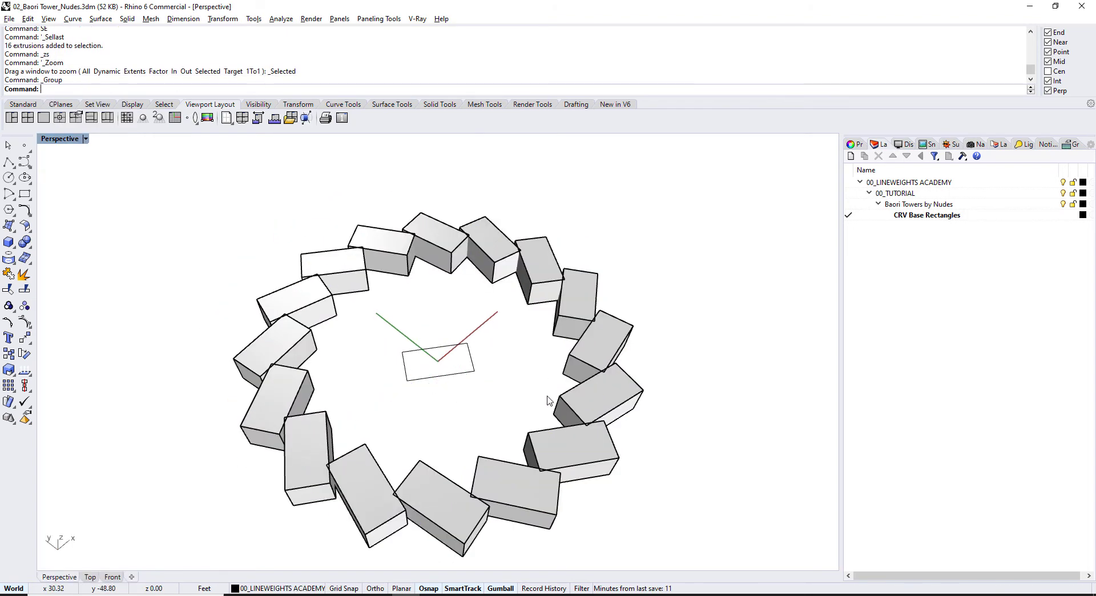
# Step: Compare the ring of boxes side-on with the reference tower photo in the browser
pyautogui.moveTo(548, 403); pyautogui.dragTo(534, 330, button='right')
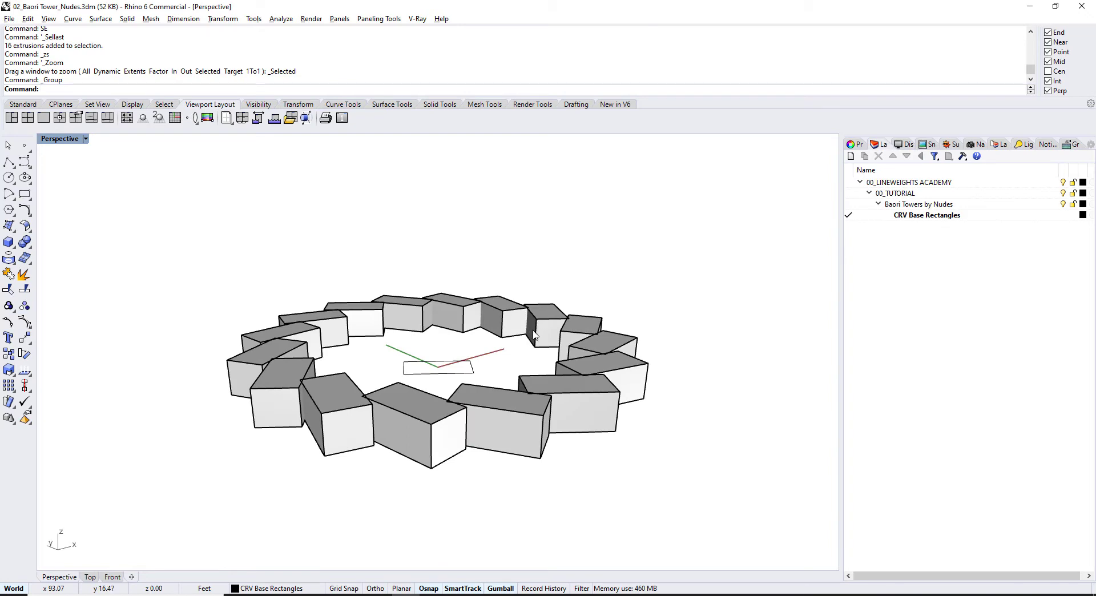
pyautogui.hotkey('alt', 'Tab')
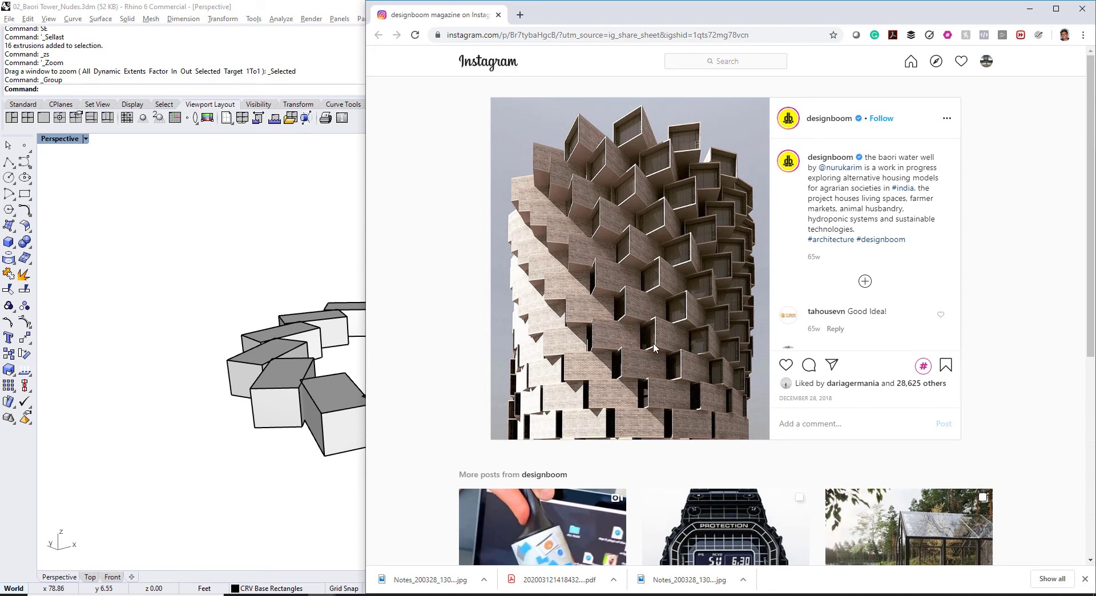
pyautogui.click(257, 245)
pyautogui.moveTo(257, 244); pyautogui.dragTo(419, 353, button='right')
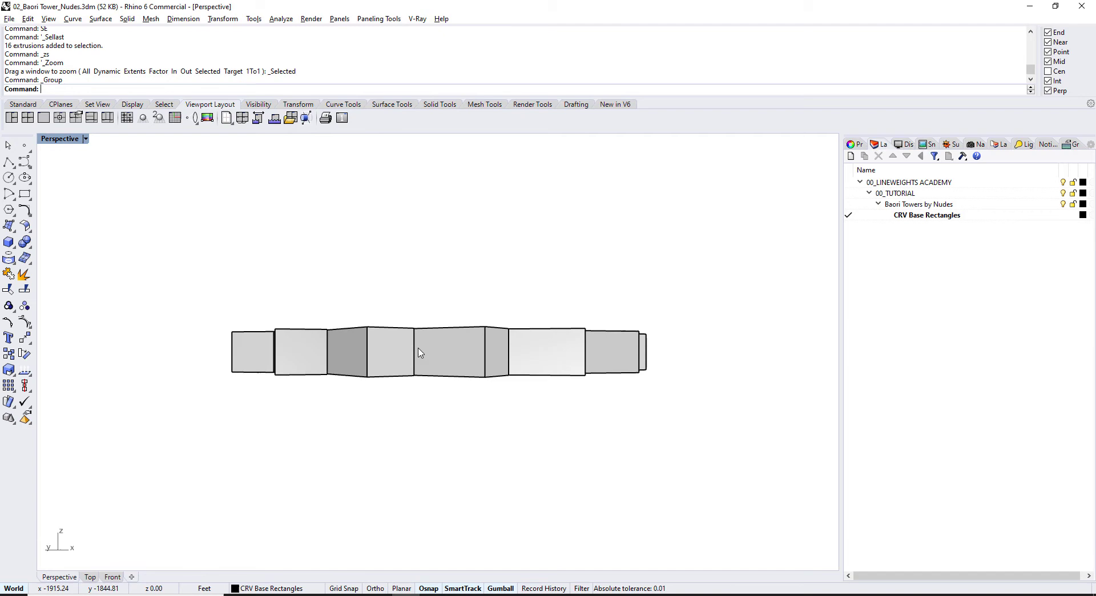
# Step: Copy the grouped box ring vertically one box-height up onto the first ring
pyautogui.click(419, 353)
pyautogui.moveTo(499, 299); pyautogui.dragTo(542, 359, button='right')
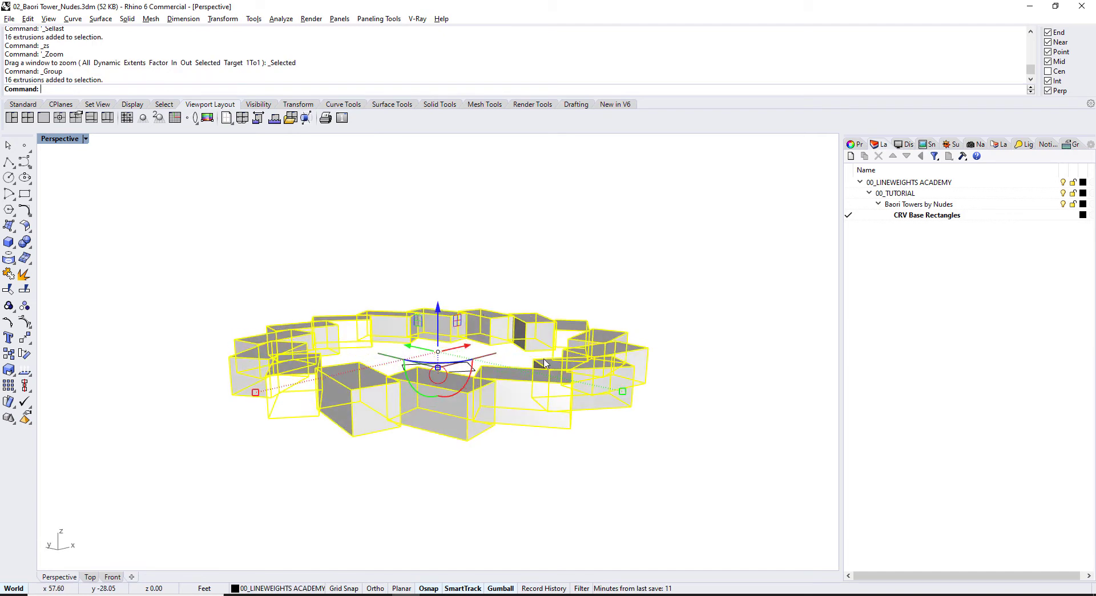
pyautogui.press('BackSpace')
pyautogui.write('c')
pyautogui.press('Return')
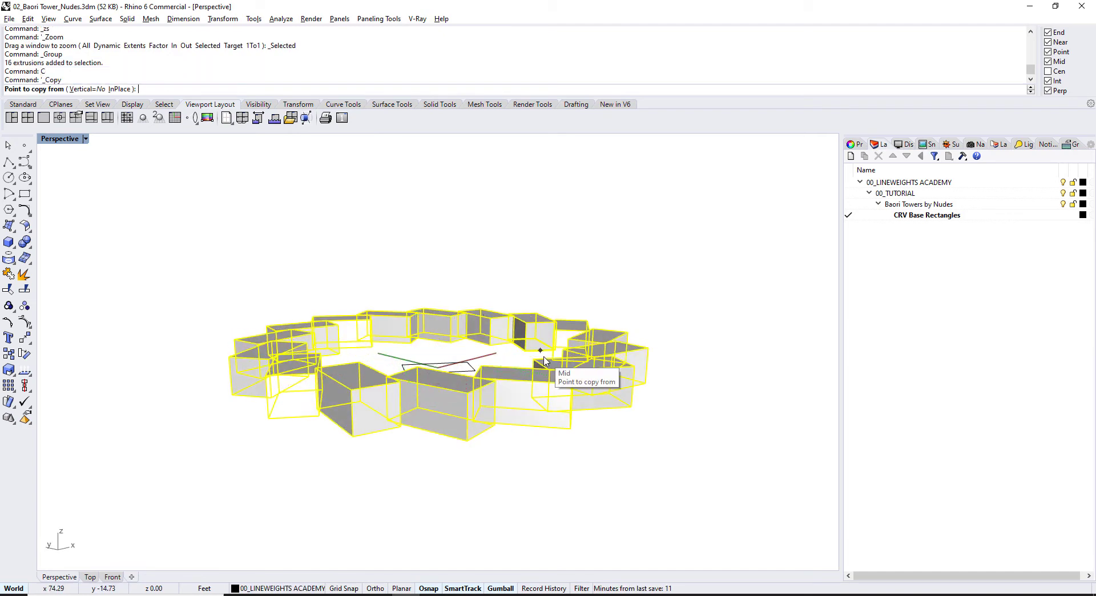
pyautogui.write('v')
pyautogui.press('Return')
pyautogui.scroll(2, 665, 385)
pyautogui.click(639, 383)
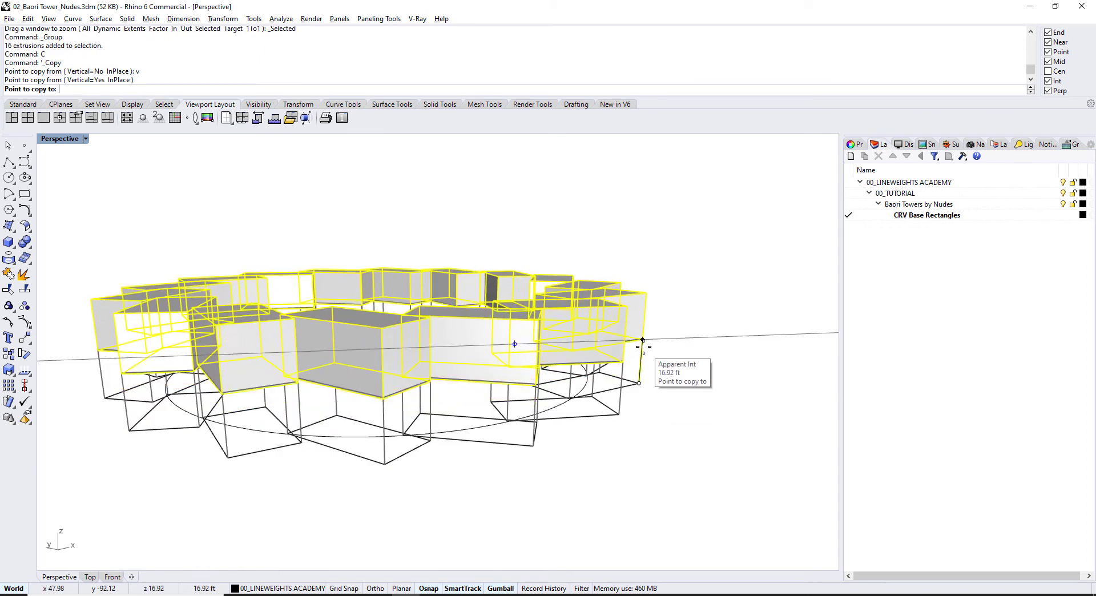
pyautogui.click(641, 337)
pyautogui.press('Escape')
# Step: View the two stacked rings from nearly top-down, then launch Calculator
pyautogui.scroll(-3, 583, 305)
pyautogui.moveTo(584, 305); pyautogui.dragTo(501, 203, button='right')
pyautogui.scroll(4, 502, 197)
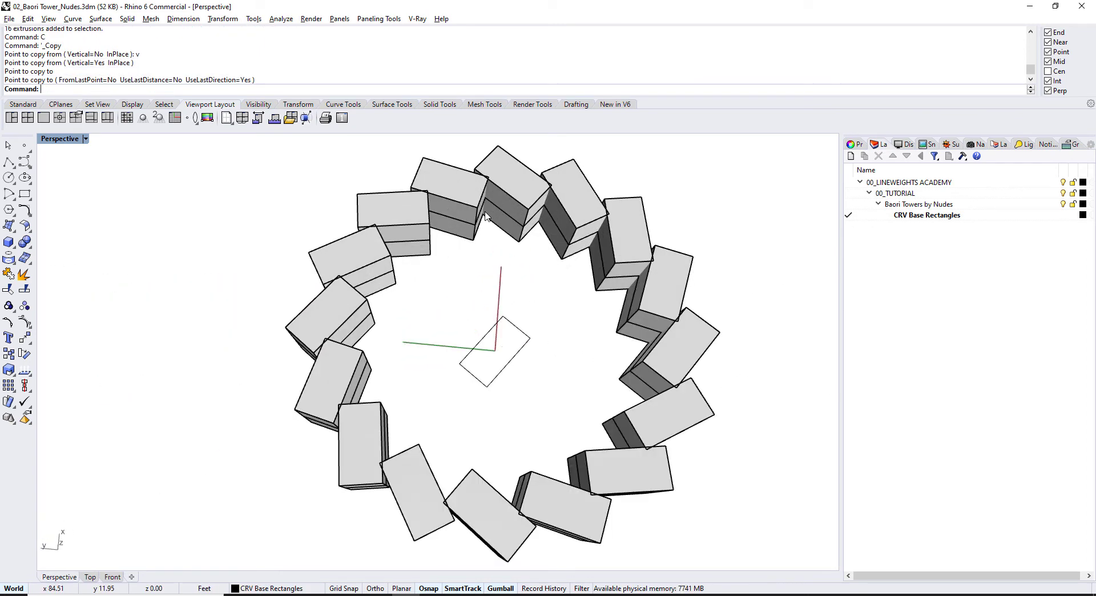
pyautogui.scroll(2, 457, 285)
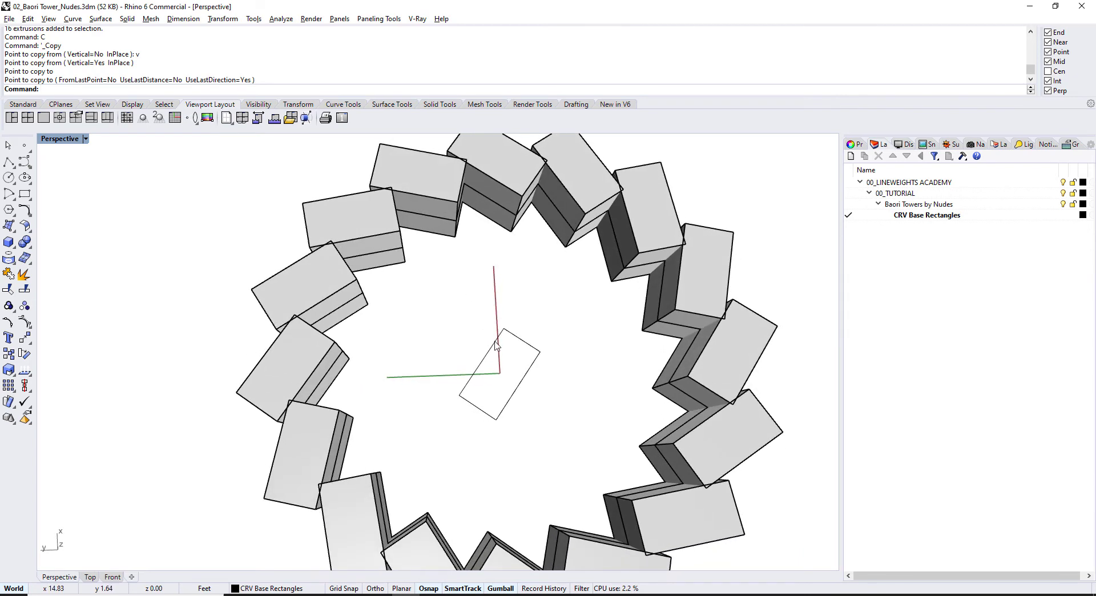
pyautogui.press('XF86Calculator')
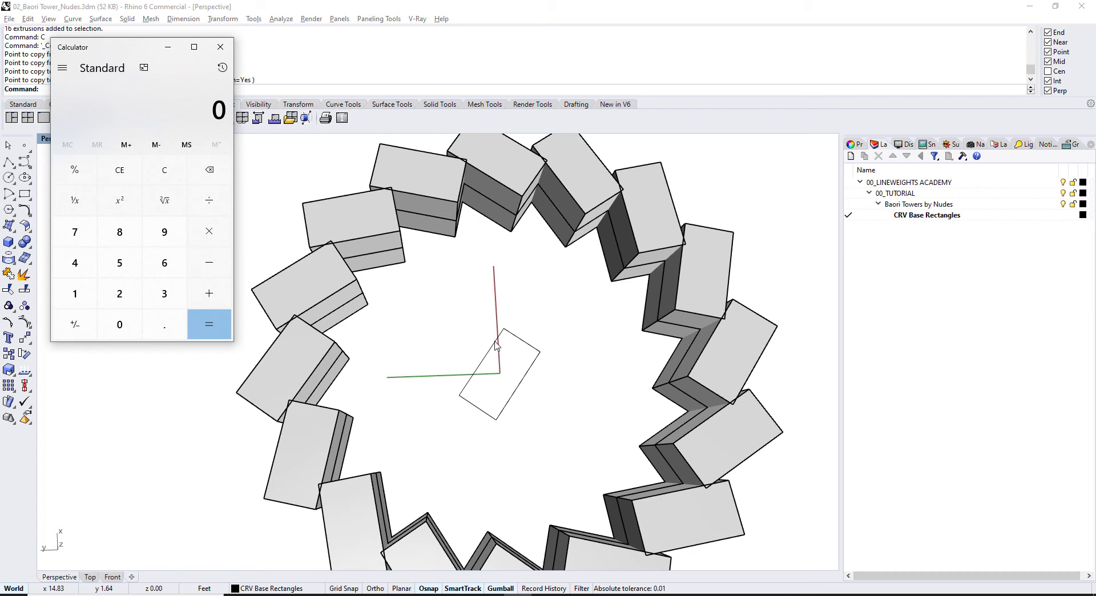
# Step: Calculate 360 ÷ 16 = 22.5 degrees per block, then go back to Rhino
pyautogui.write('360 ÷ ')
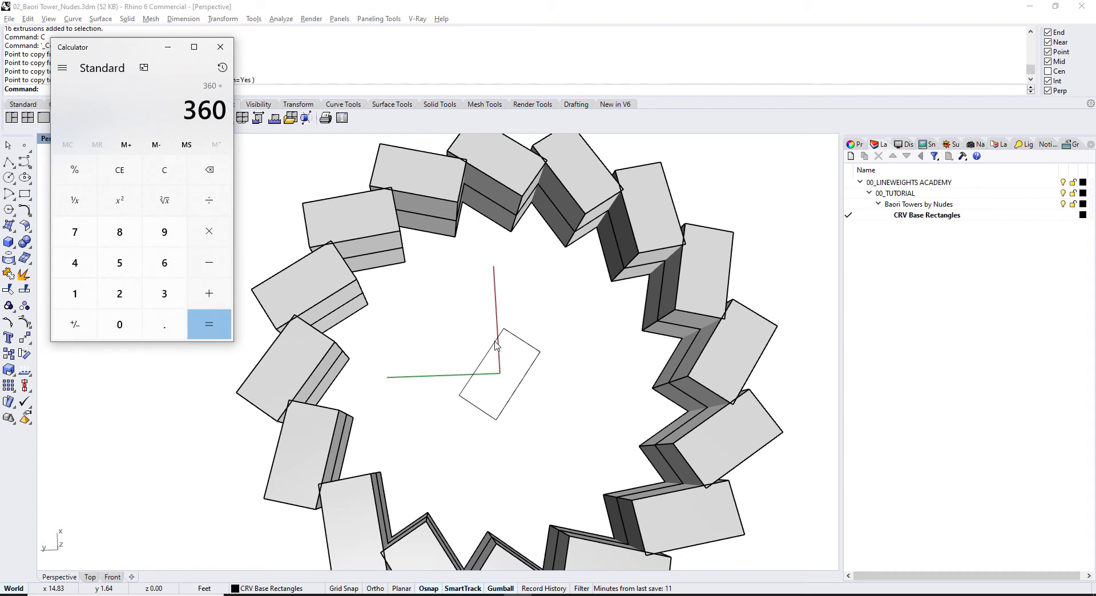
pyautogui.write('16')
pyautogui.press('Return')
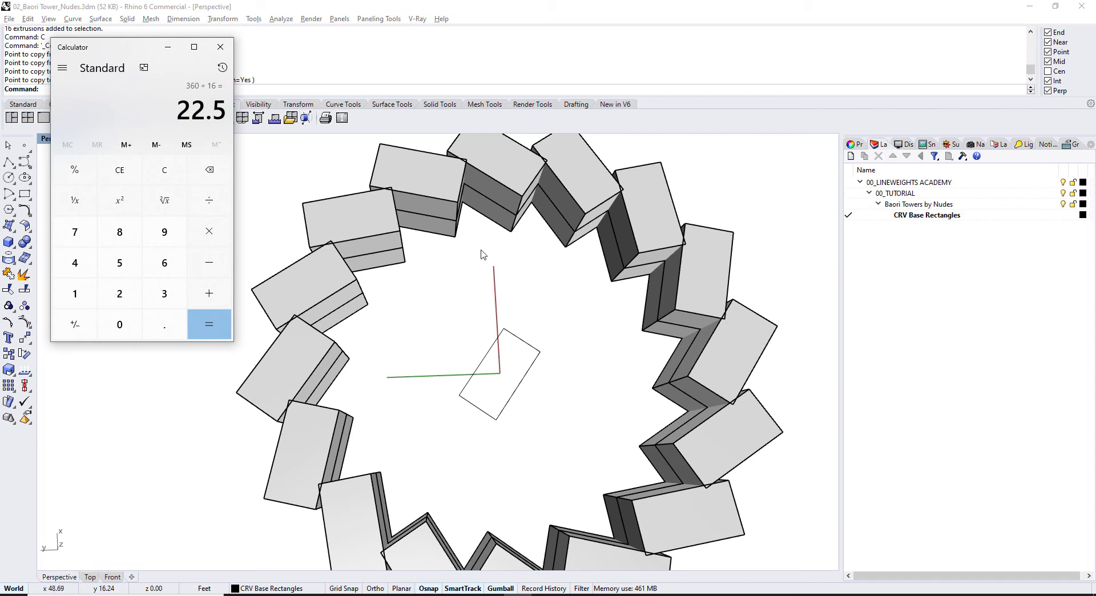
pyautogui.moveTo(432, 207); pyautogui.dragTo(447, 183, button='right')
# Step: Rotate the upper box ring by 22.5/2 degrees using the gumball rotation arc
pyautogui.hotkey('ctrl', 'a')
pyautogui.moveTo(539, 384); pyautogui.dragTo(542, 397, button='right')
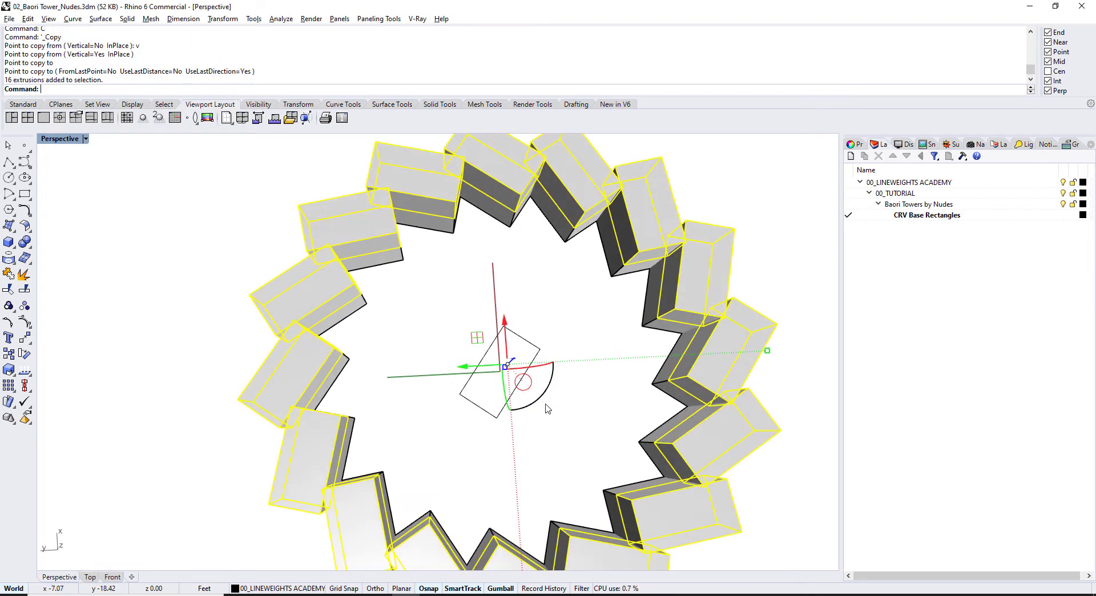
pyautogui.click(541, 397)
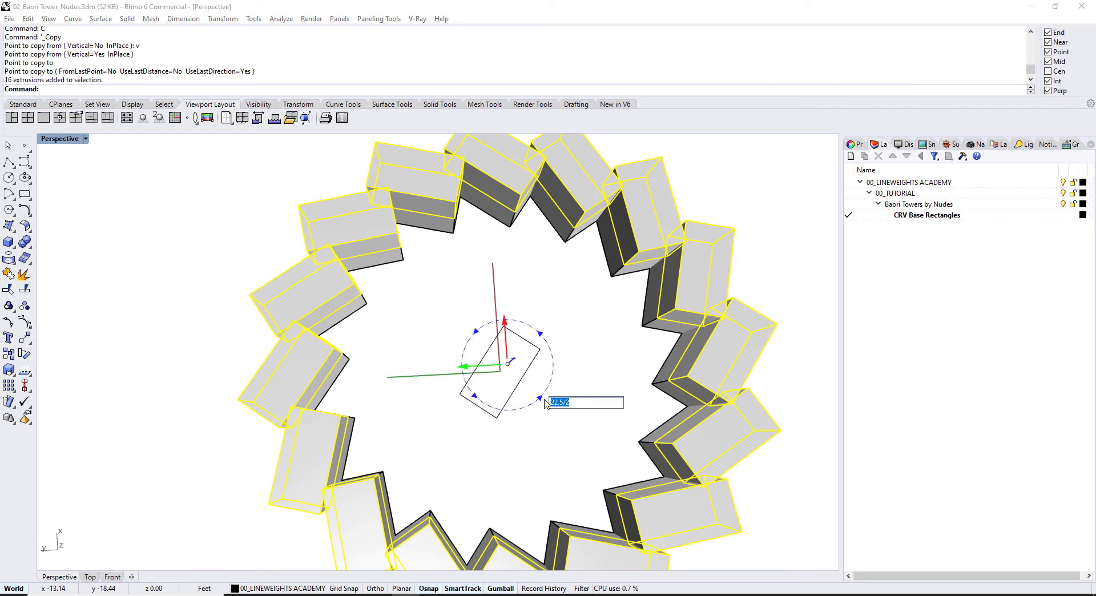
pyautogui.click(548, 402)
pyautogui.press('Return')
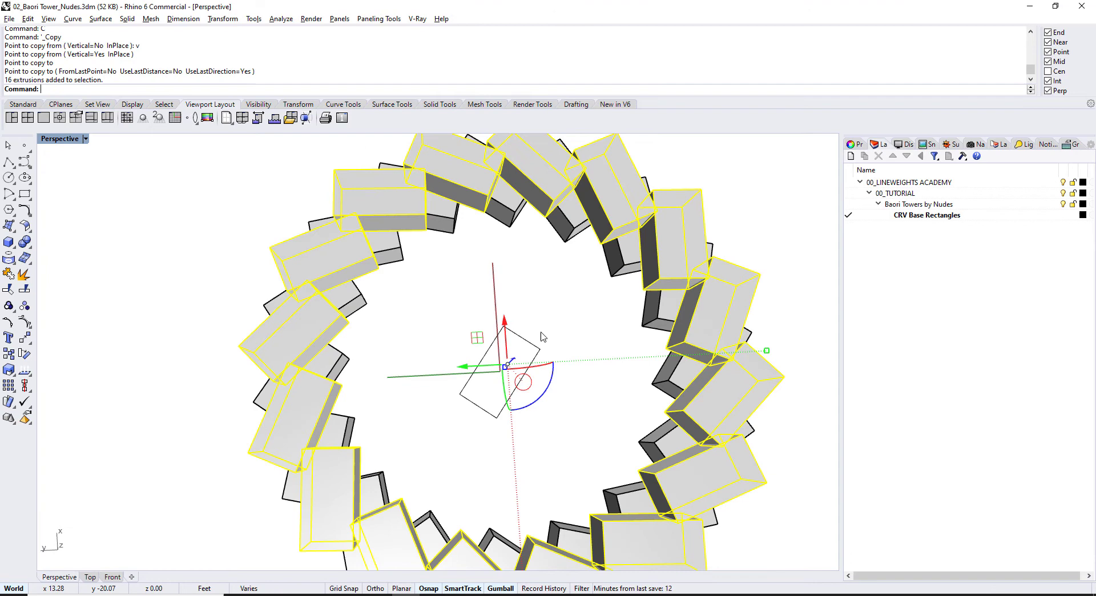
# Step: Cancel the extra rotation, keep the single 22.5/2° turn, and check the staggered rings side-on
pyautogui.click(552, 390)
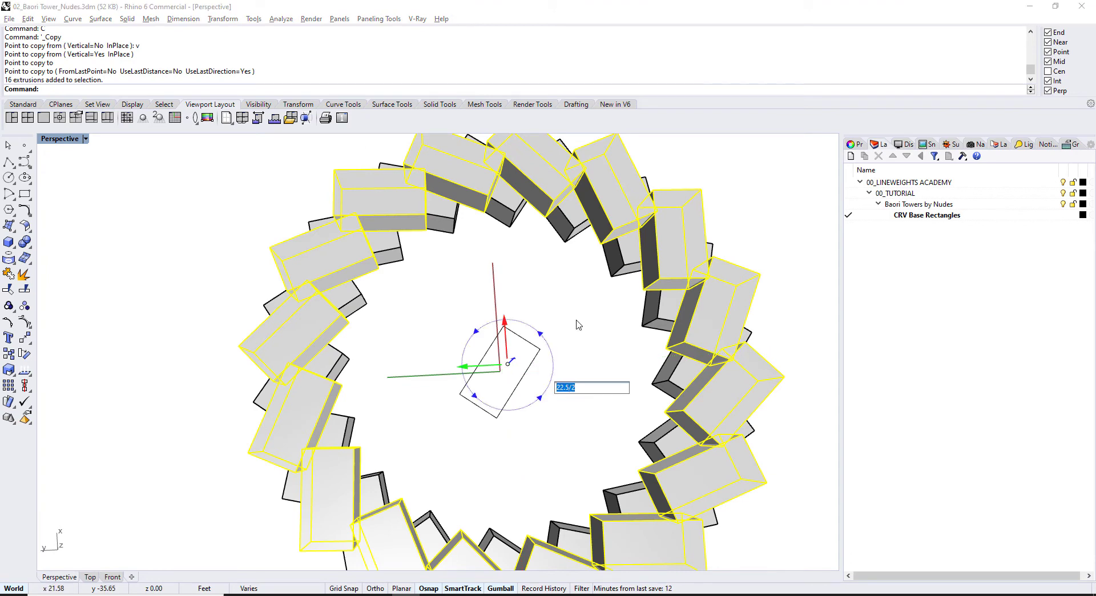
pyautogui.press('Return')
pyautogui.press('Escape')
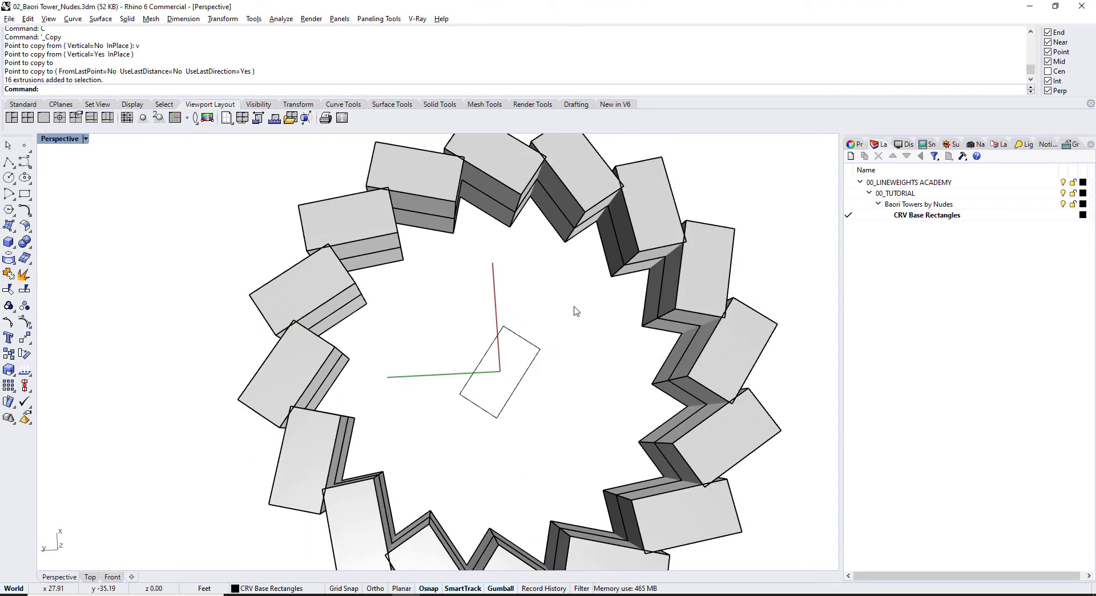
pyautogui.hotkey('ctrl', 'y')
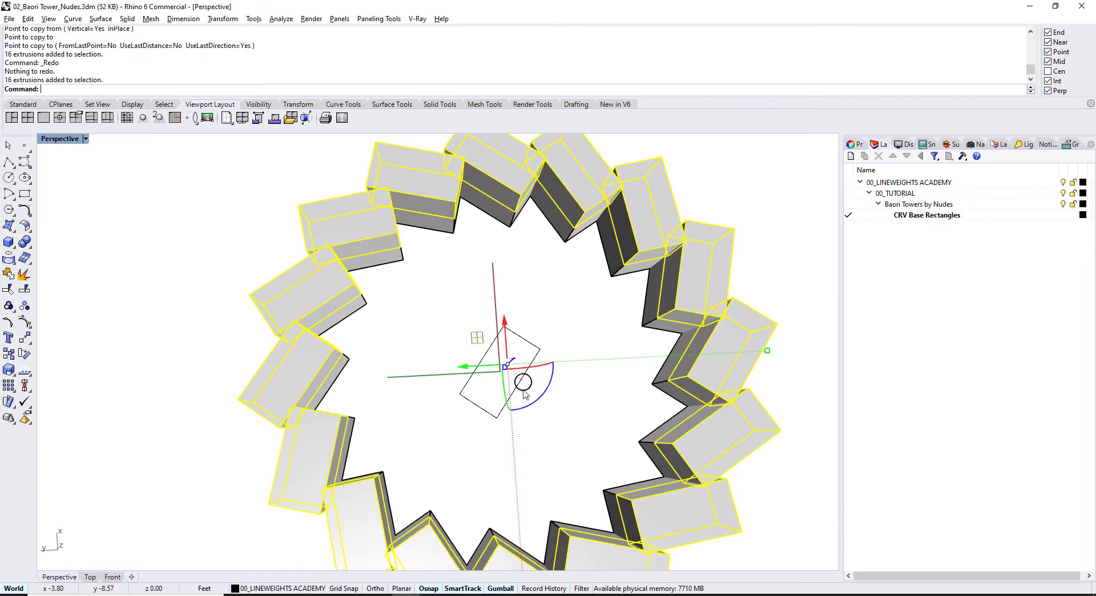
pyautogui.click(536, 404)
pyautogui.press('Return')
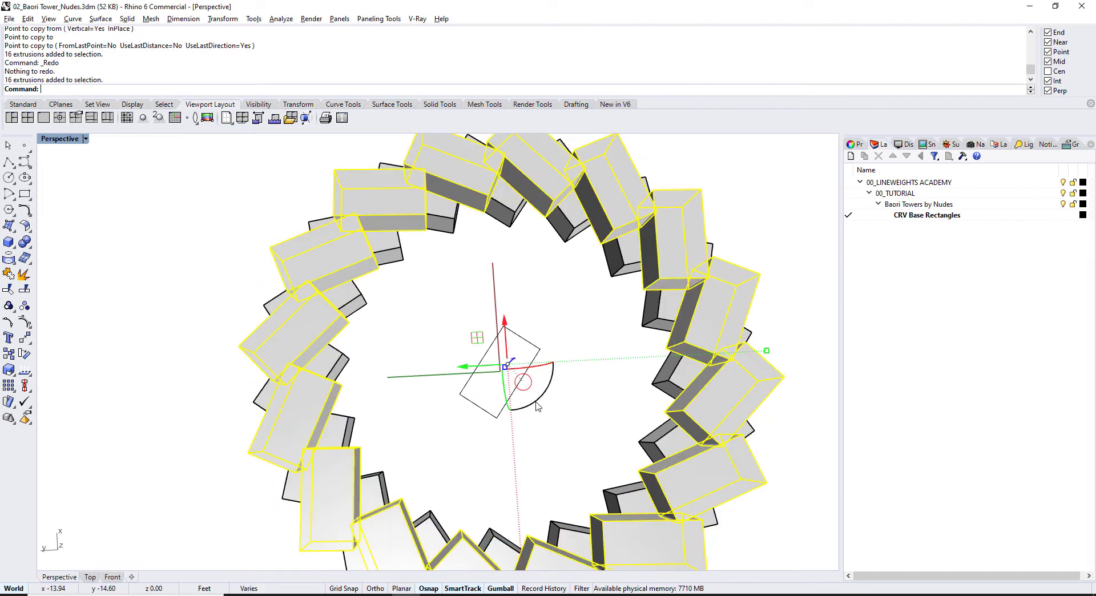
pyautogui.press('Escape')
pyautogui.moveTo(521, 288); pyautogui.dragTo(651, 363, button='right')
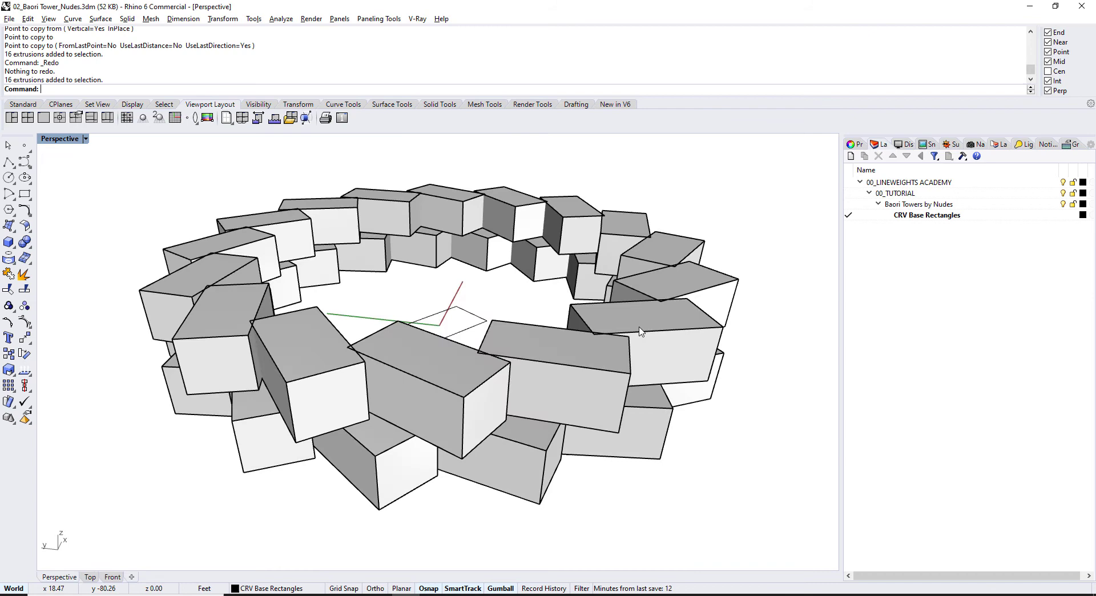
# Step: Select both rings and start an Array with 1 item in X and 1 in Y
pyautogui.moveTo(746, 432); pyautogui.dragTo(137, 148)
pyautogui.moveTo(692, 416); pyautogui.dragTo(658, 366, button='right')
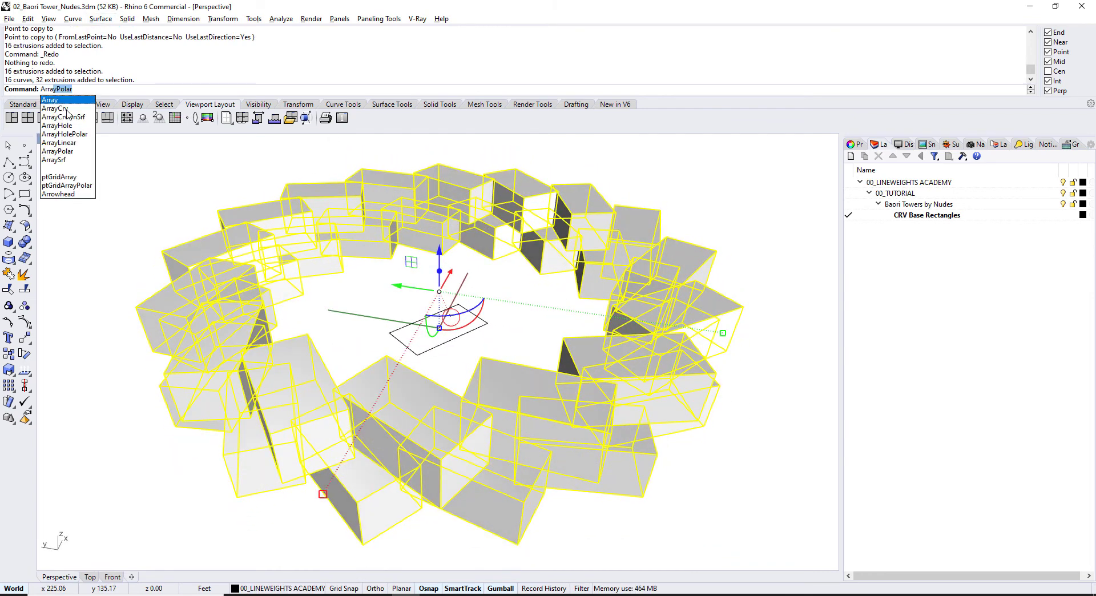
pyautogui.click(66, 105)
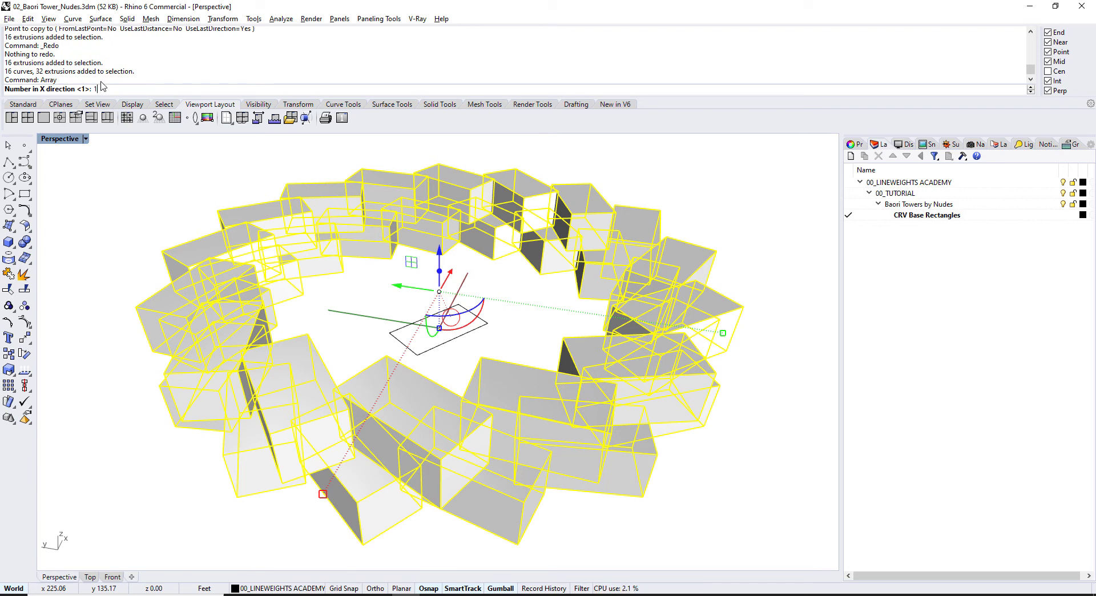
pyautogui.write('1')
pyautogui.press('Return')
pyautogui.write('1')
pyautogui.press('Return')
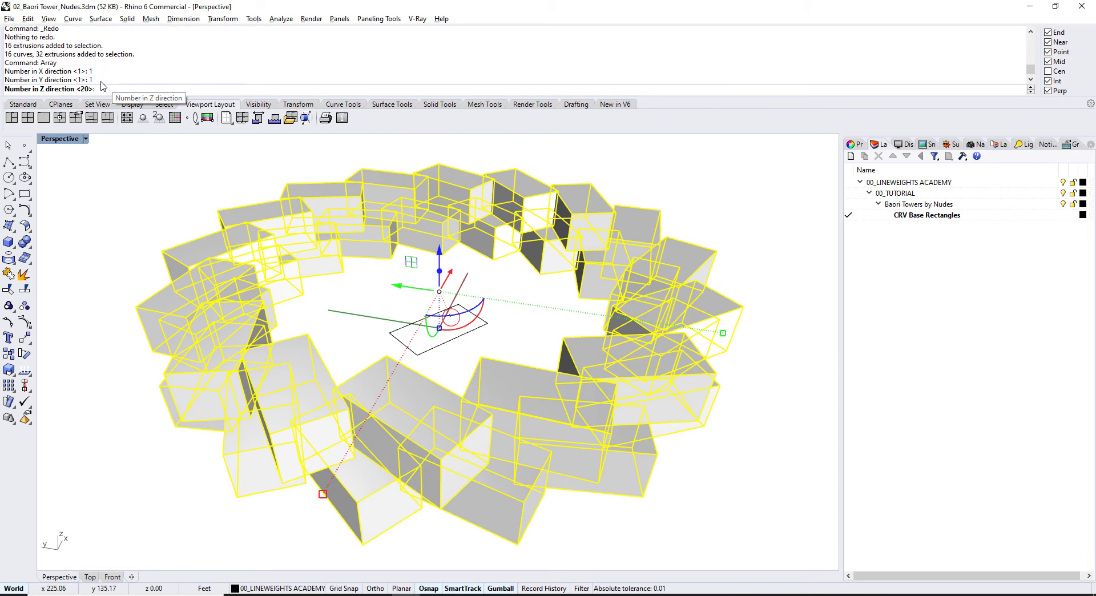
pyautogui.press('Return')
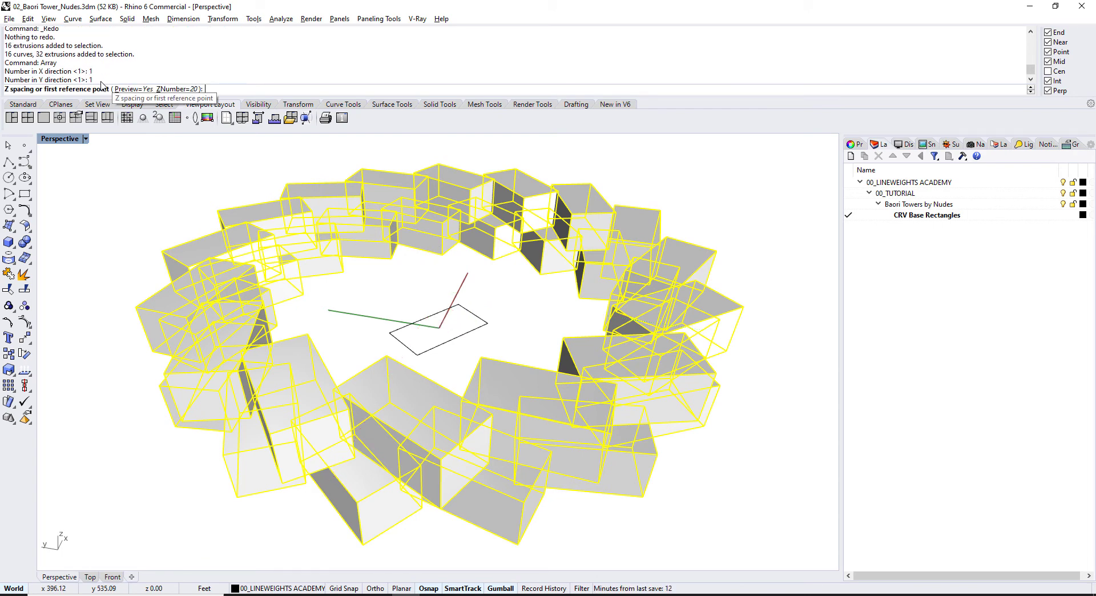
# Step: Set 20 levels spaced about 34.62 ft apart from a box edge and accept
pyautogui.moveTo(711, 417); pyautogui.dragTo(714, 391, button='right')
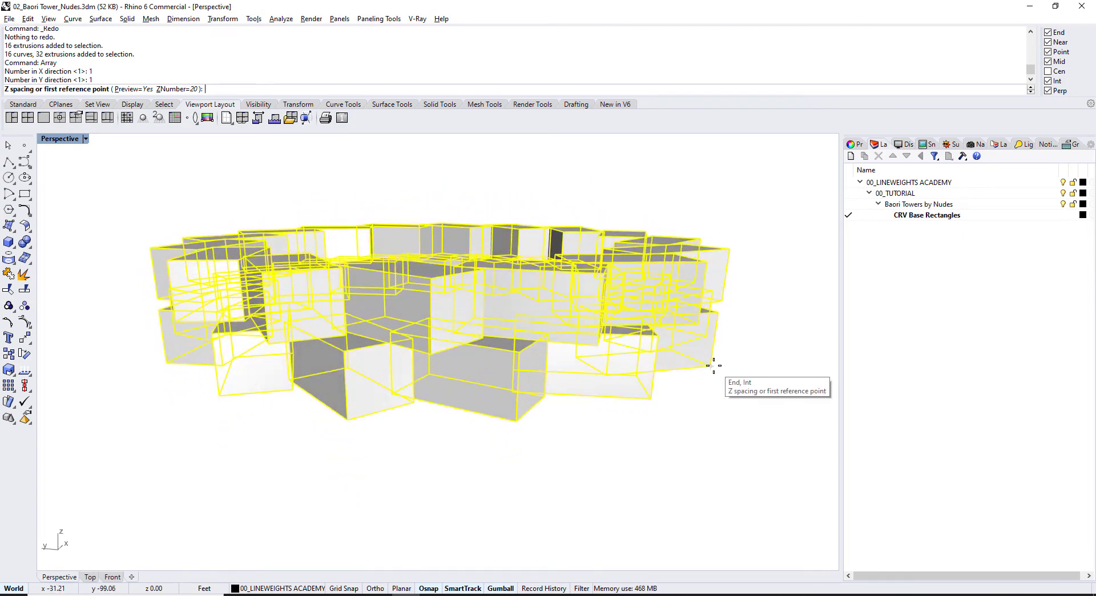
pyautogui.click(713, 365)
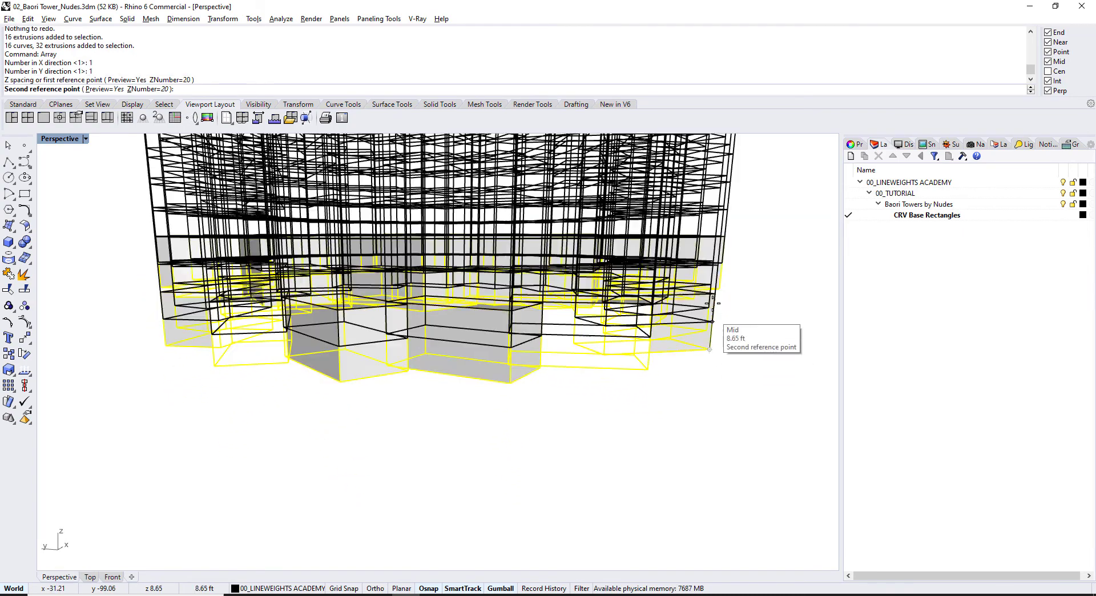
pyautogui.click(723, 234)
pyautogui.scroll(-6, 728, 245)
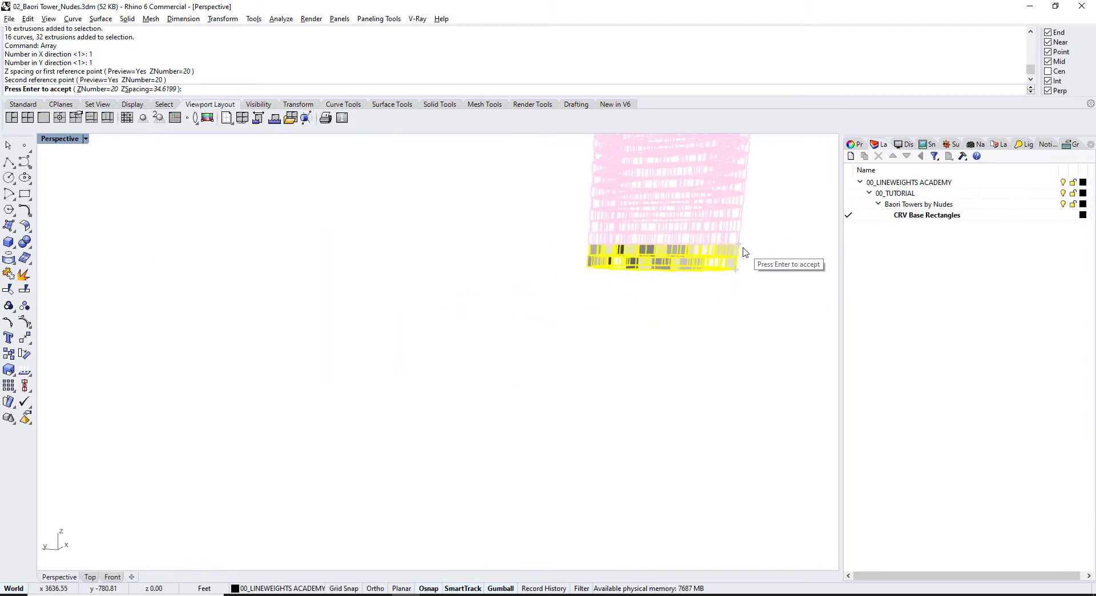
pyautogui.moveTo(659, 299); pyautogui.dragTo(637, 329, button='right')
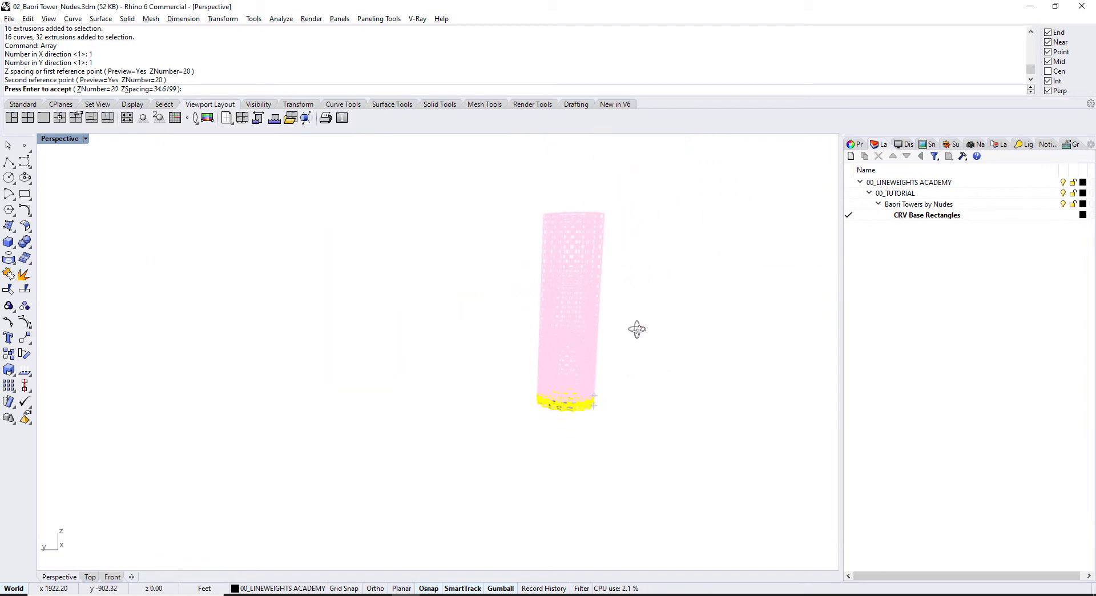
pyautogui.press('Return')
# Step: Inspect the 20-level tower in Rendered display, then undo the array
pyautogui.scroll(8, 603, 342)
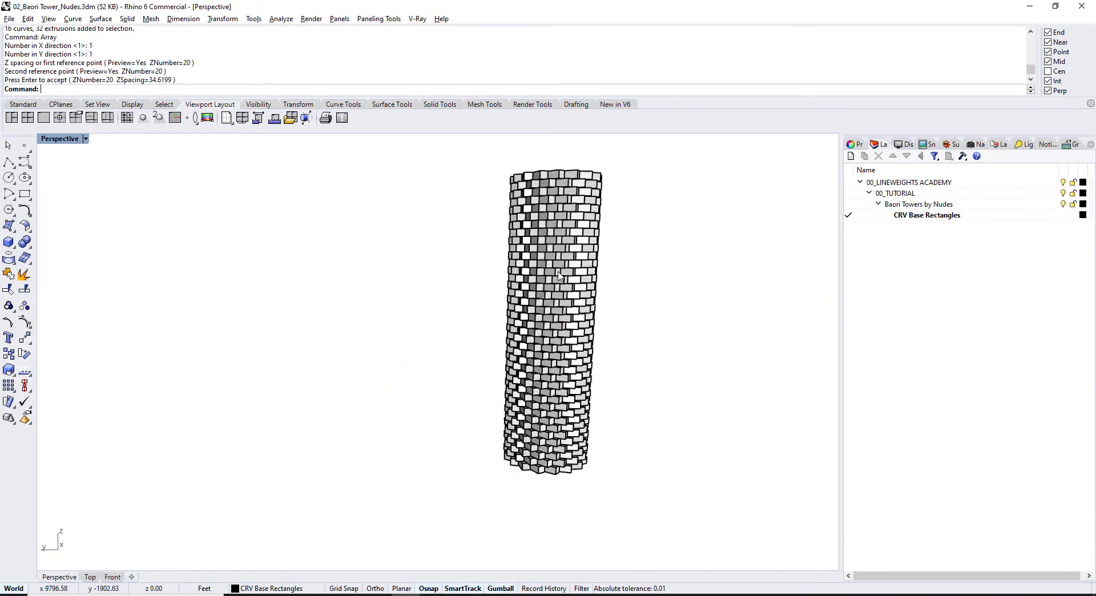
pyautogui.hotkey('ctrl', 'alt', 'r')
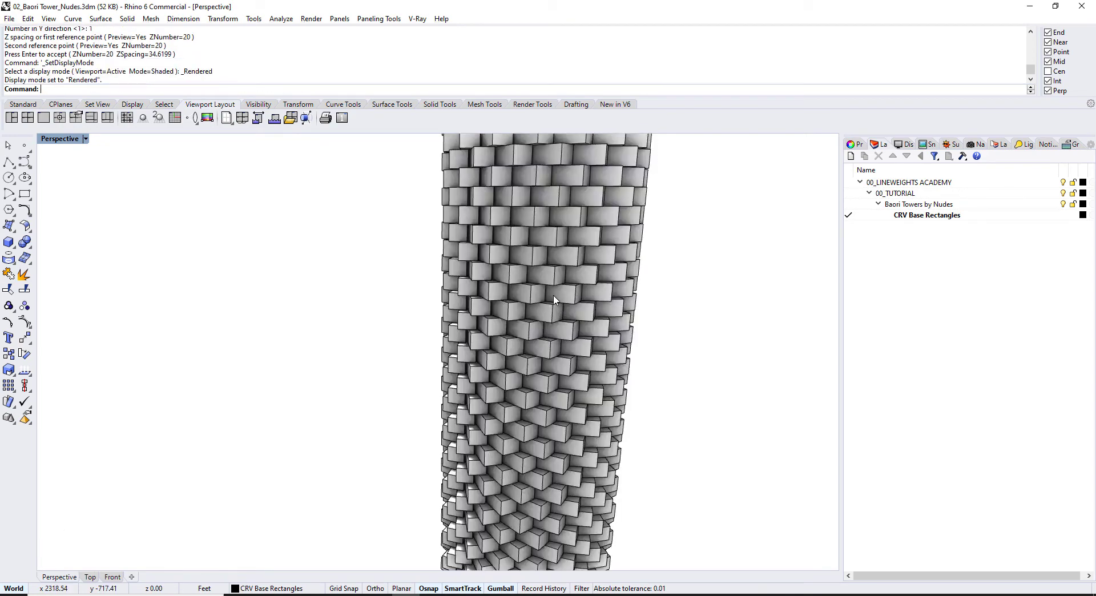
pyautogui.moveTo(561, 315); pyautogui.dragTo(477, 313, button='right')
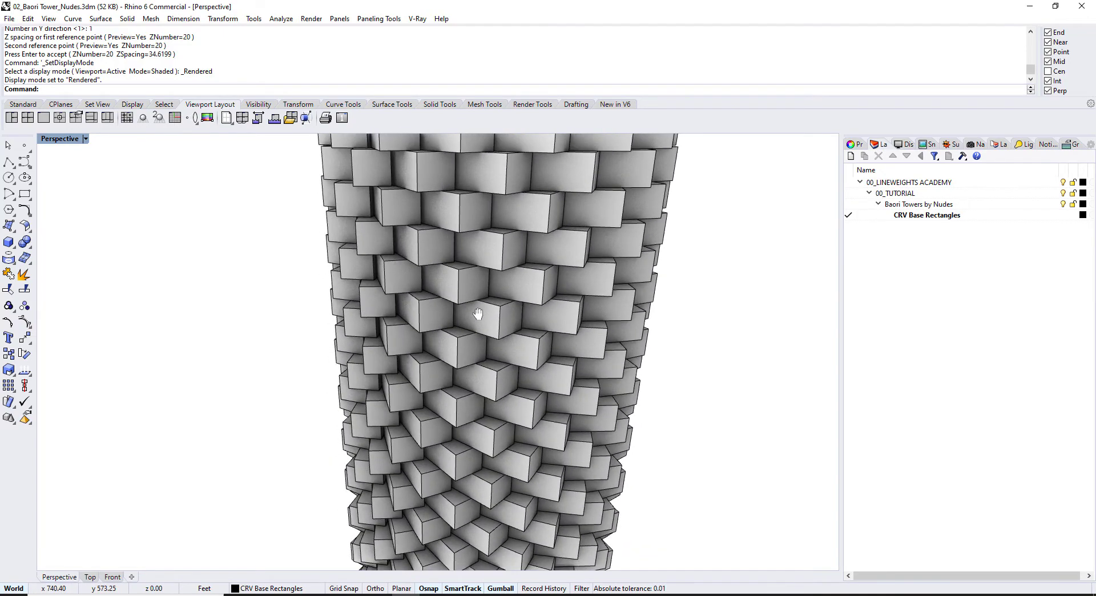
pyautogui.scroll(-5, 478, 314)
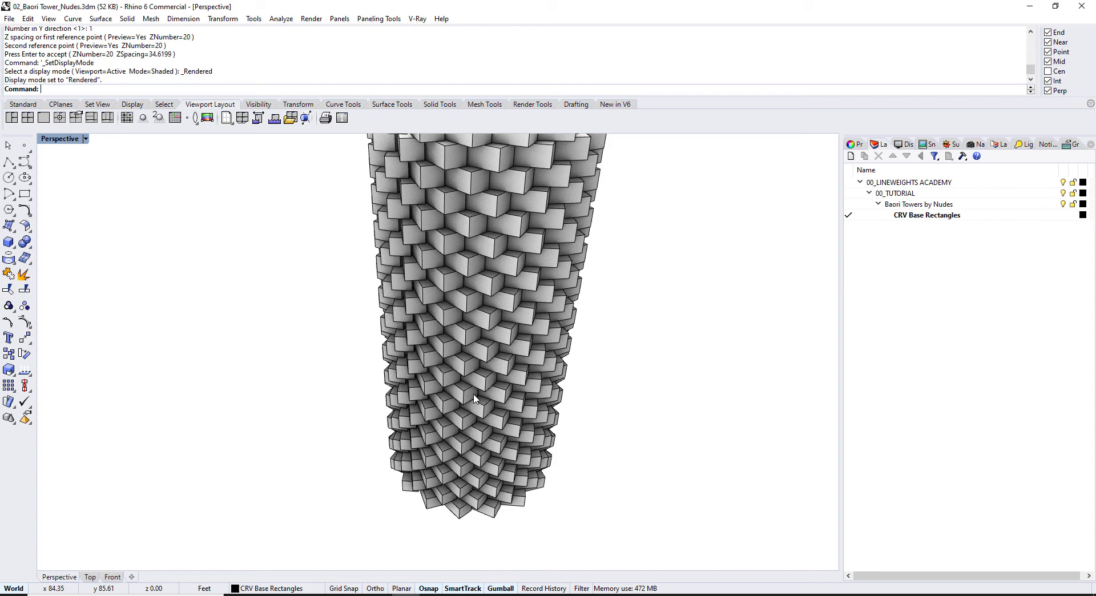
pyautogui.hotkey('ctrl', 'z')
pyautogui.hotkey('ctrl', 'z')
pyautogui.hotkey('ctrl', 'z')
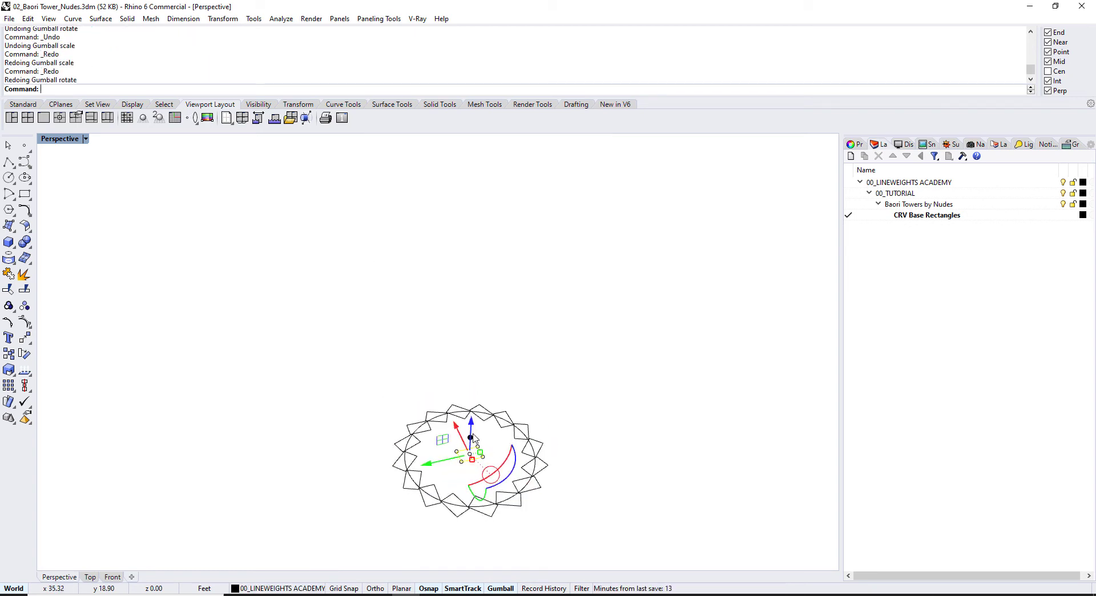
# Step: Delete every ring rectangle except the top one, keeping circle and centre rectangle, then select it
pyautogui.hotkey('ctrl', 'F1')
pyautogui.scroll(4, 448, 357)
pyautogui.scroll(-2, 422, 225)
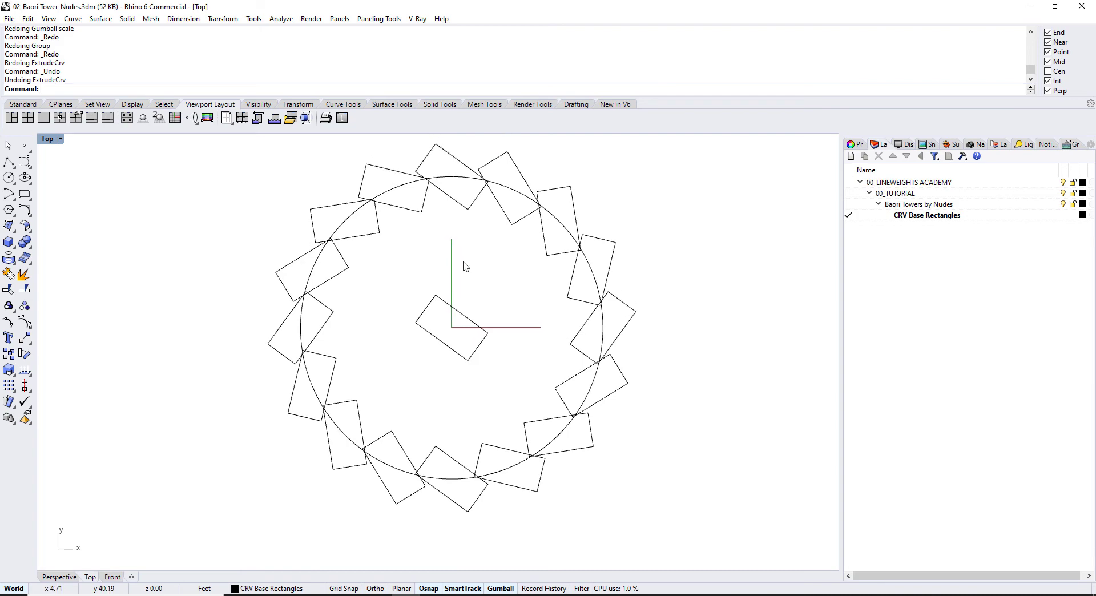
pyautogui.scroll(-3, 514, 302)
pyautogui.moveTo(623, 440); pyautogui.dragTo(354, 195)
pyautogui.scroll(3, 472, 292)
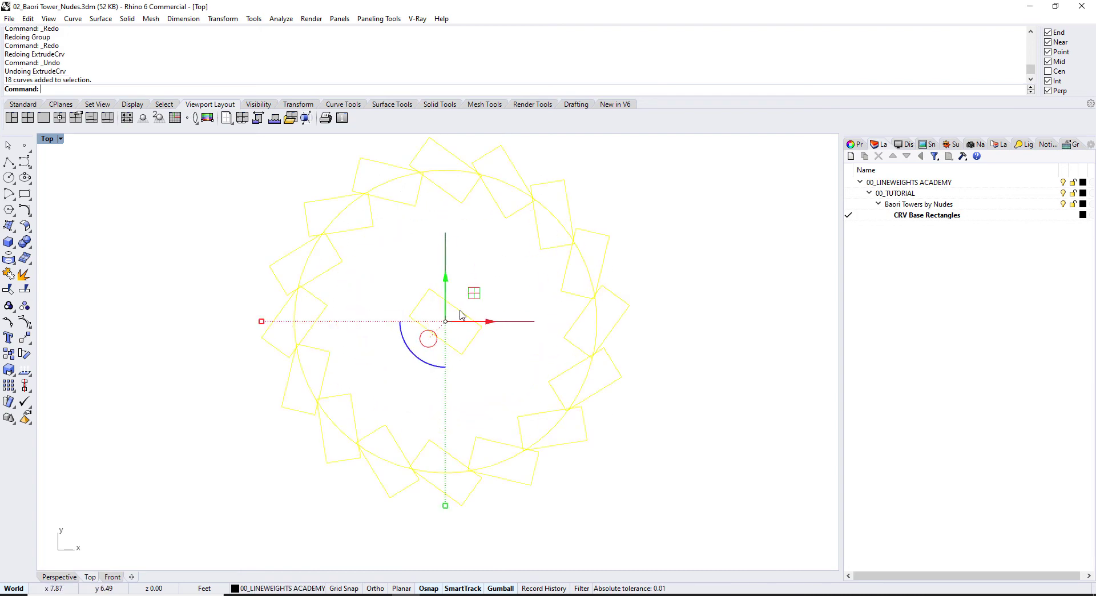
pyautogui.keyDown('ctrl'); pyautogui.click(460, 307); pyautogui.keyUp('ctrl')
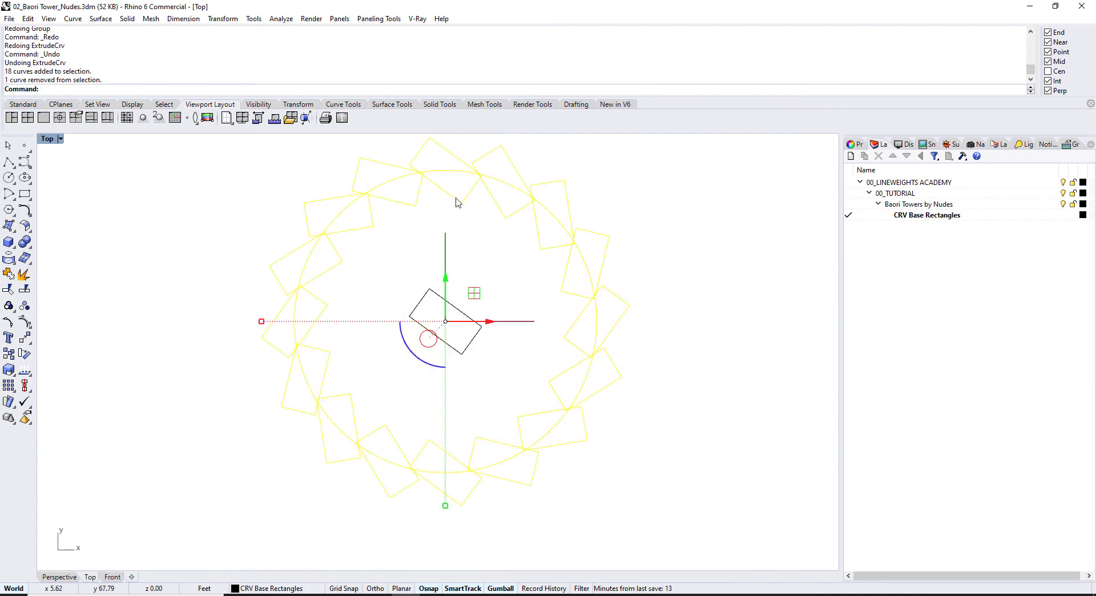
pyautogui.keyDown('ctrl'); pyautogui.click(456, 198); pyautogui.keyUp('ctrl')
pyautogui.keyDown('ctrl'); pyautogui.click(458, 171); pyautogui.keyUp('ctrl')
pyautogui.press('Delete')
pyautogui.moveTo(458, 208); pyautogui.dragTo(447, 230, button='right')
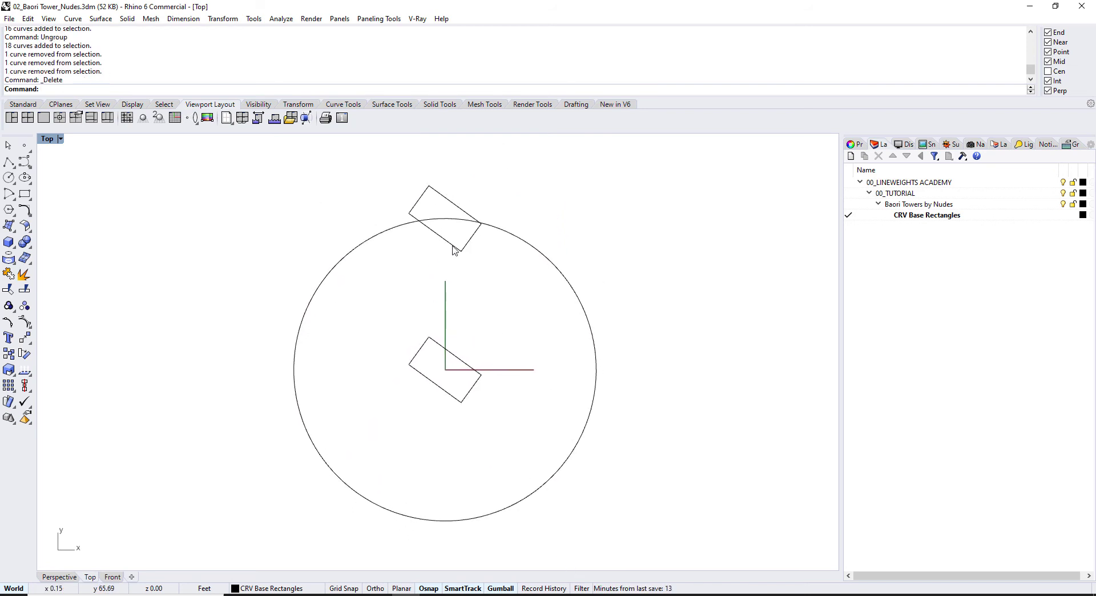
pyautogui.click(456, 250)
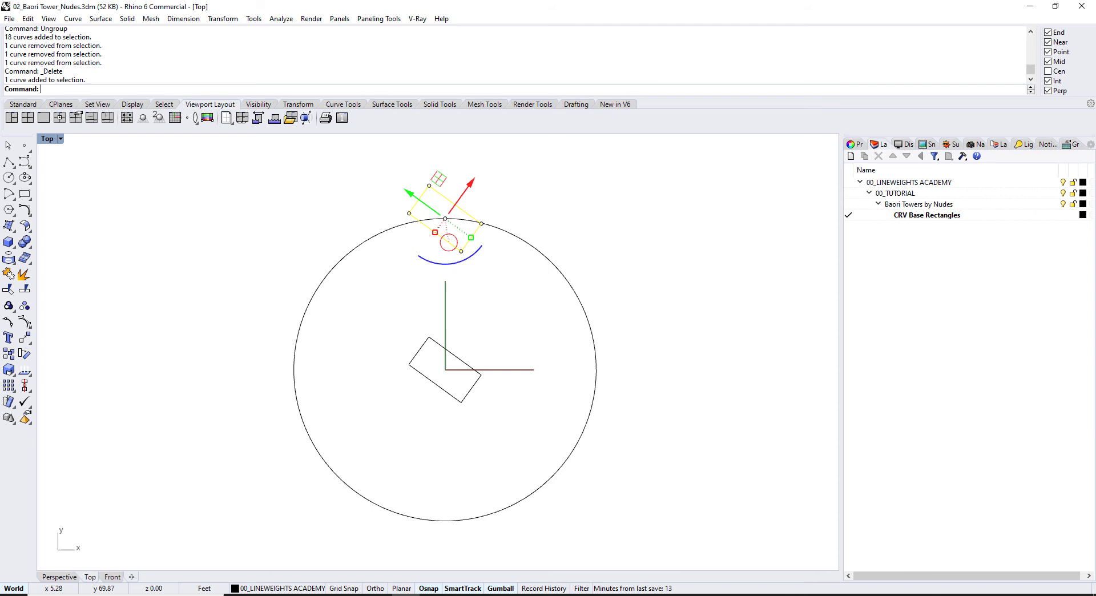
# Step: Define the top rectangle as a block named Base Cuboid with a picked base point
pyautogui.write('Blac')
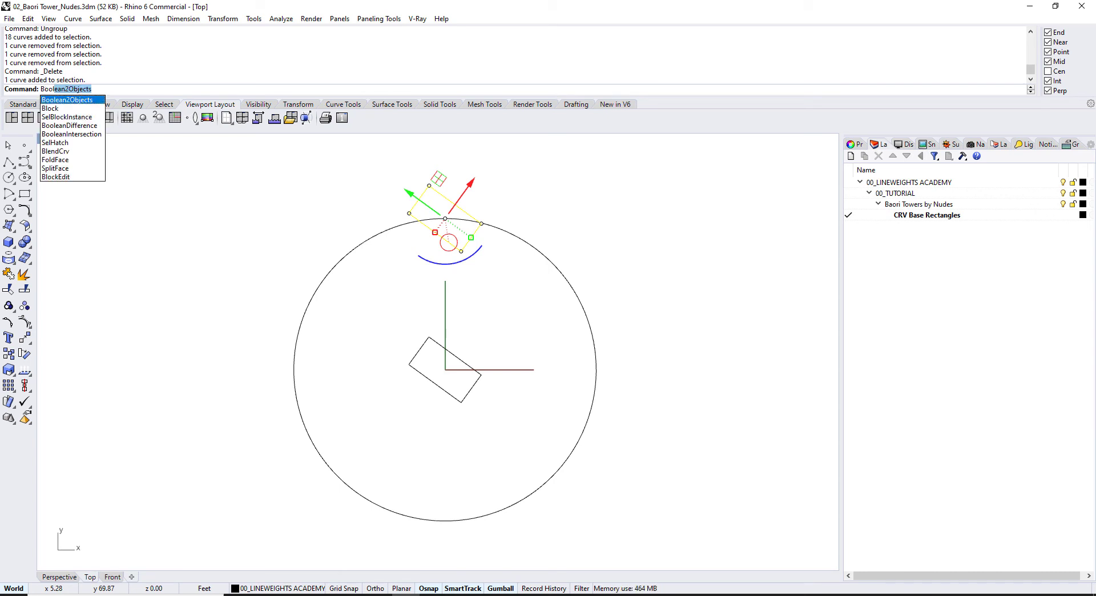
pyautogui.press('Down')
pyautogui.press('Return')
pyautogui.click(475, 254)
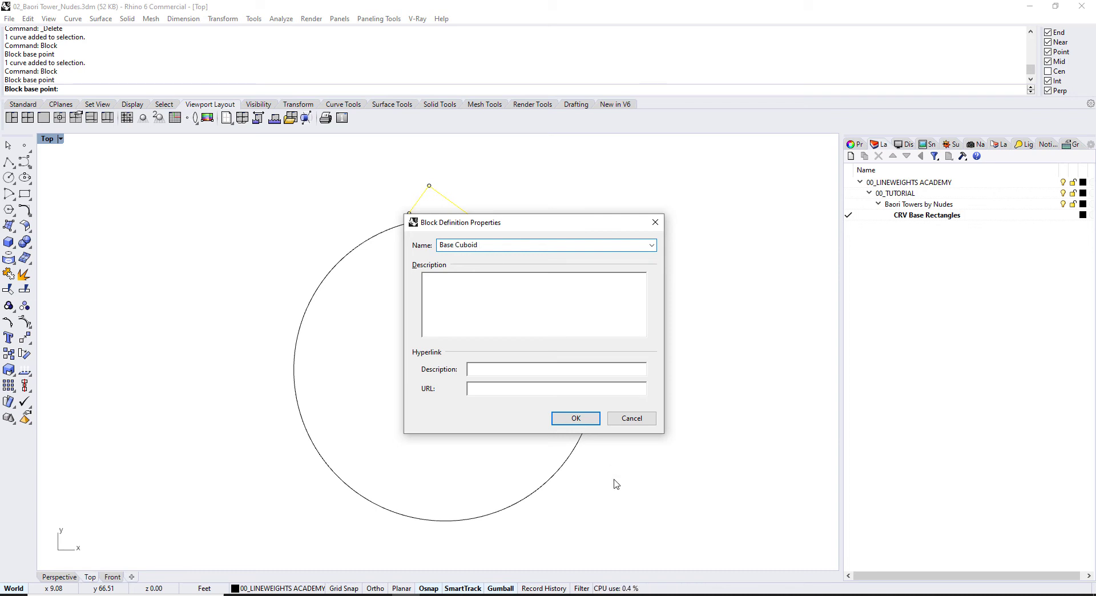
pyautogui.click(589, 421)
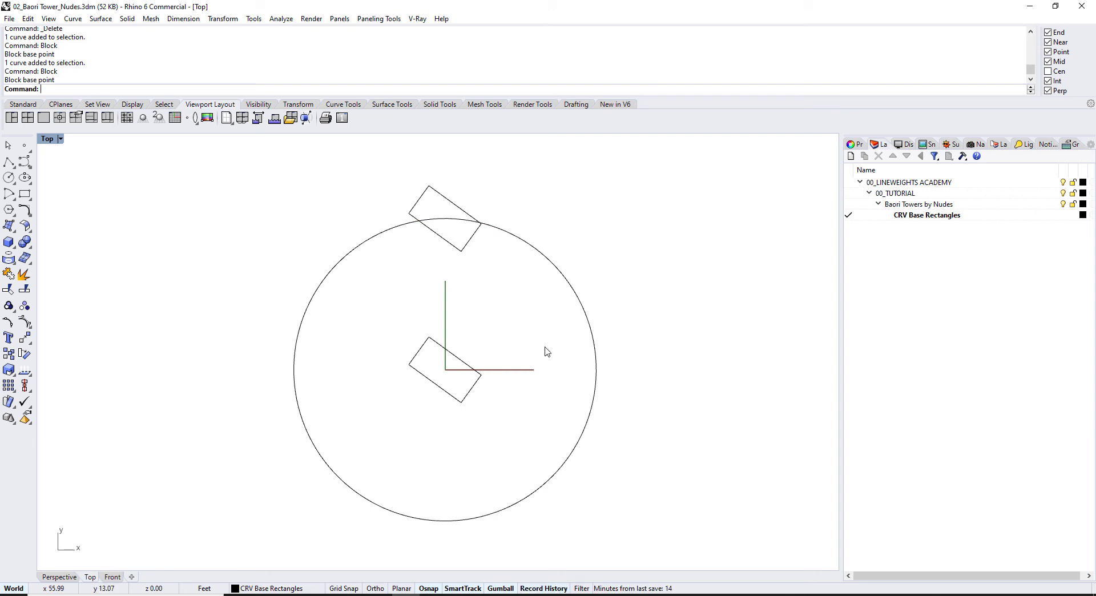
# Step: Polar-array the Base Cuboid block 16 times around centre 0
pyautogui.write('arraypolar')
pyautogui.press('Return')
pyautogui.click(470, 237)
pyautogui.press('Return')
pyautogui.write('0')
pyautogui.press('Return')
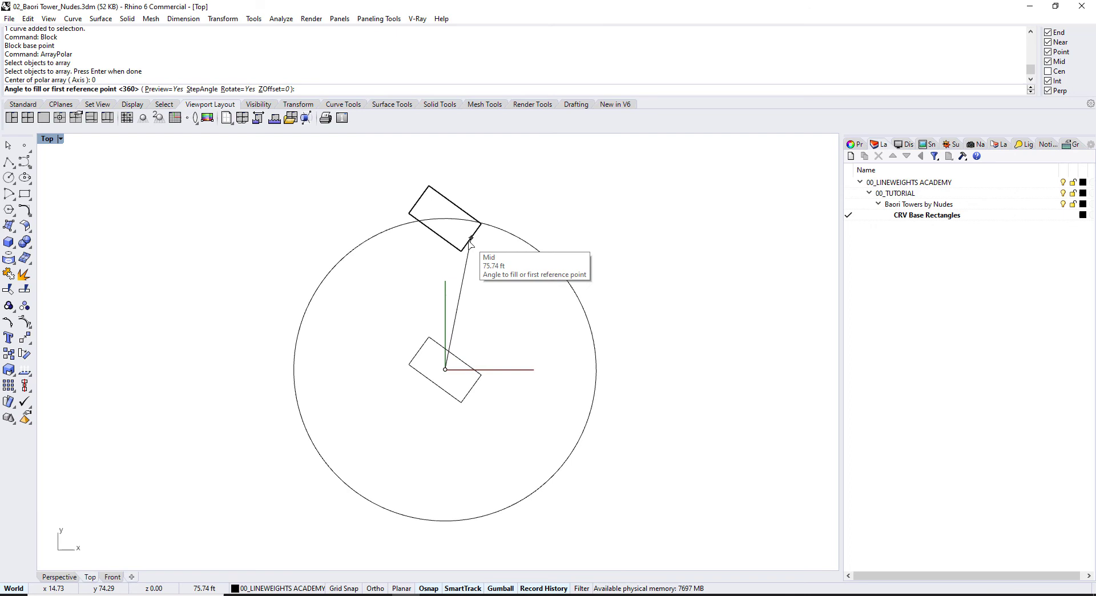
pyautogui.press('Return')
pyautogui.press('Return')
# Step: Extrude the rectangle inside the Base Cuboid block into a box so all 16 copies update
pyautogui.click(51, 578)
pyautogui.scroll(6, 382, 510)
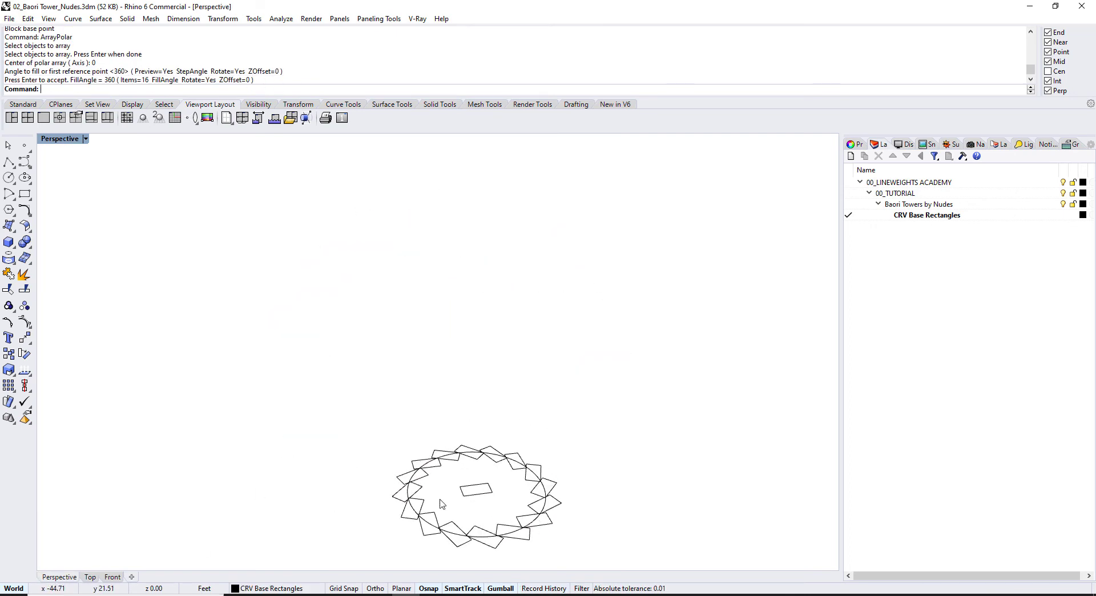
pyautogui.keyDown('shift'); pyautogui.moveTo(482, 422); pyautogui.dragTo(454, 356, button='right'); pyautogui.keyUp('shift')
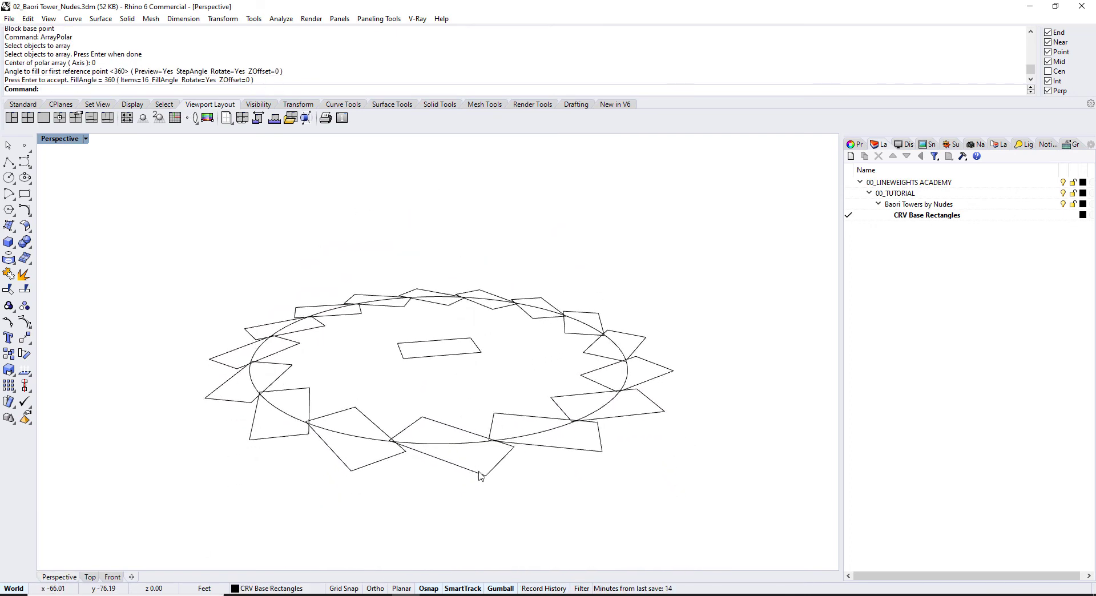
pyautogui.doubleClick(480, 478)
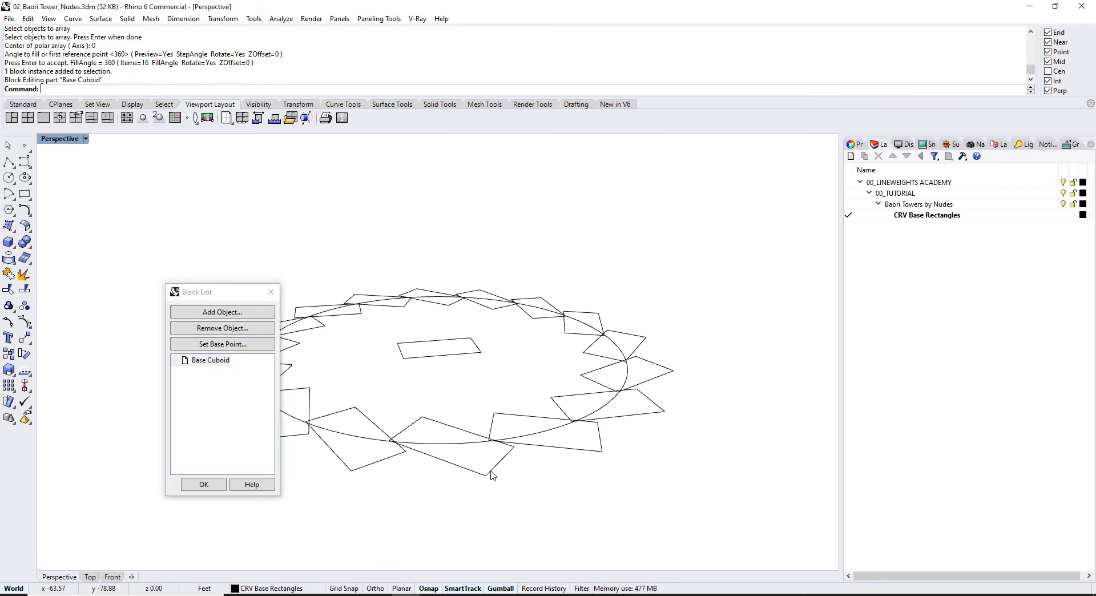
pyautogui.click(490, 472)
pyautogui.write('EX')
pyautogui.press('Return')
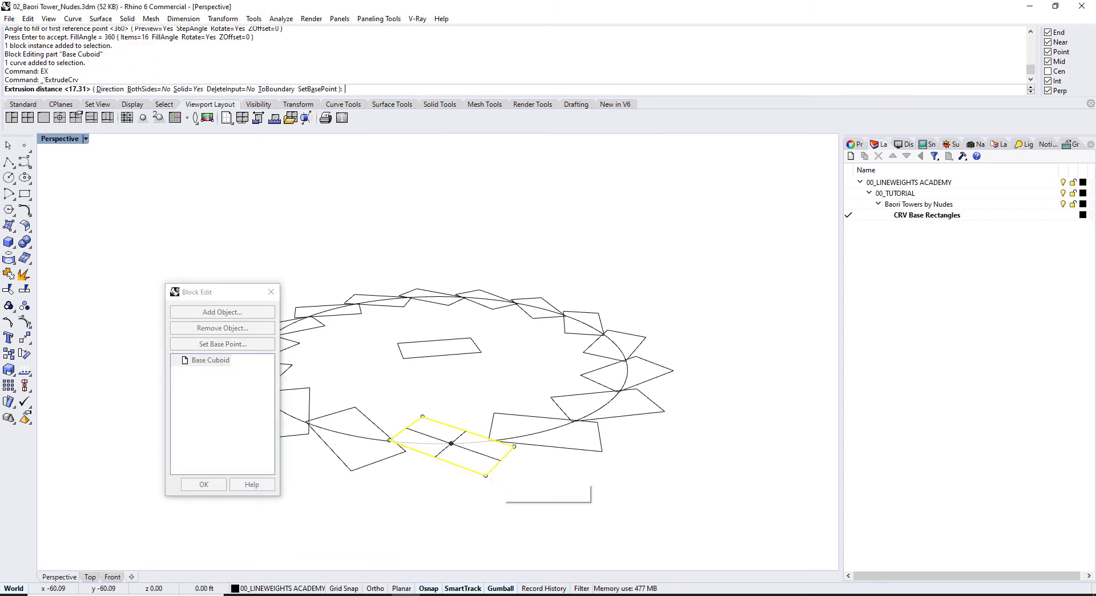
pyautogui.click(743, 476)
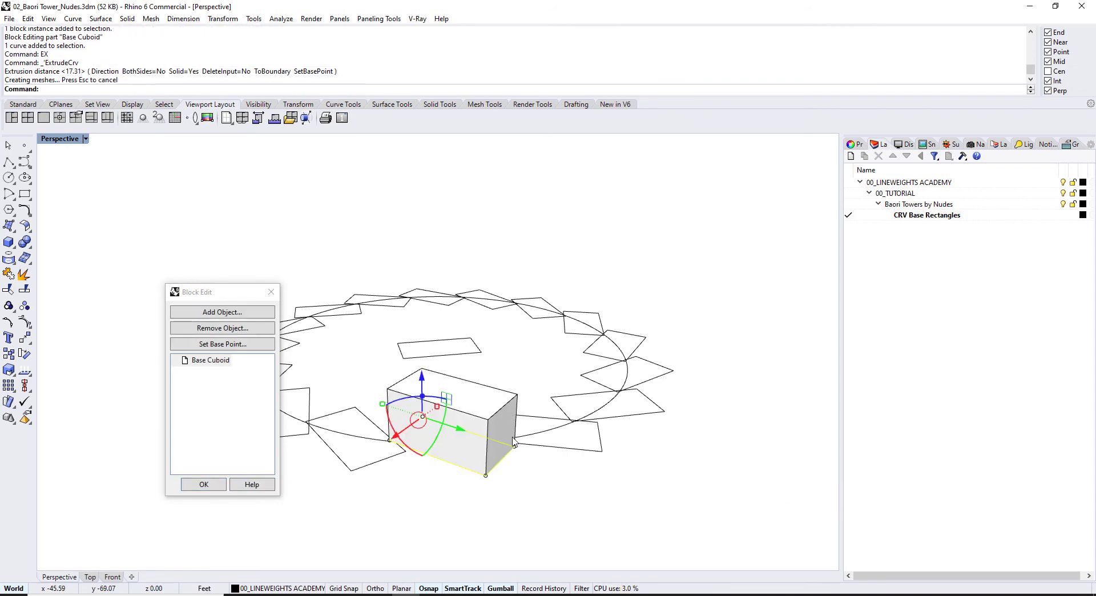
pyautogui.click(203, 485)
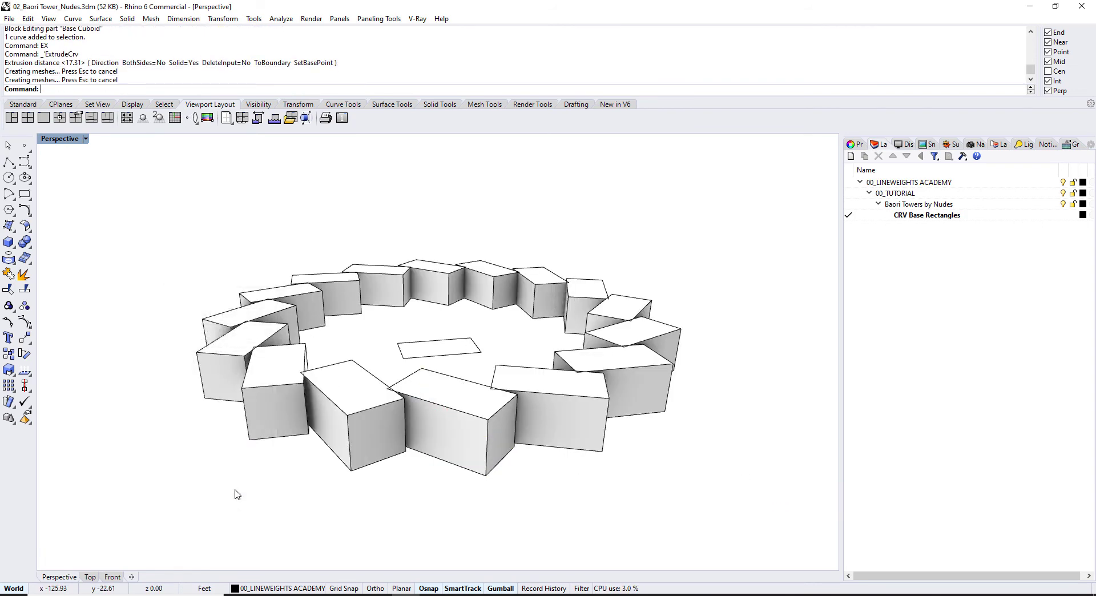
# Step: Copy the ring of 16 box blocks vertically onto the top of the ring
pyautogui.moveTo(350, 413); pyautogui.dragTo(423, 396, button='right')
pyautogui.moveTo(349, 400); pyautogui.dragTo(108, 360)
pyautogui.write('c')
pyautogui.press('Return')
pyautogui.write('v')
pyautogui.press('Return')
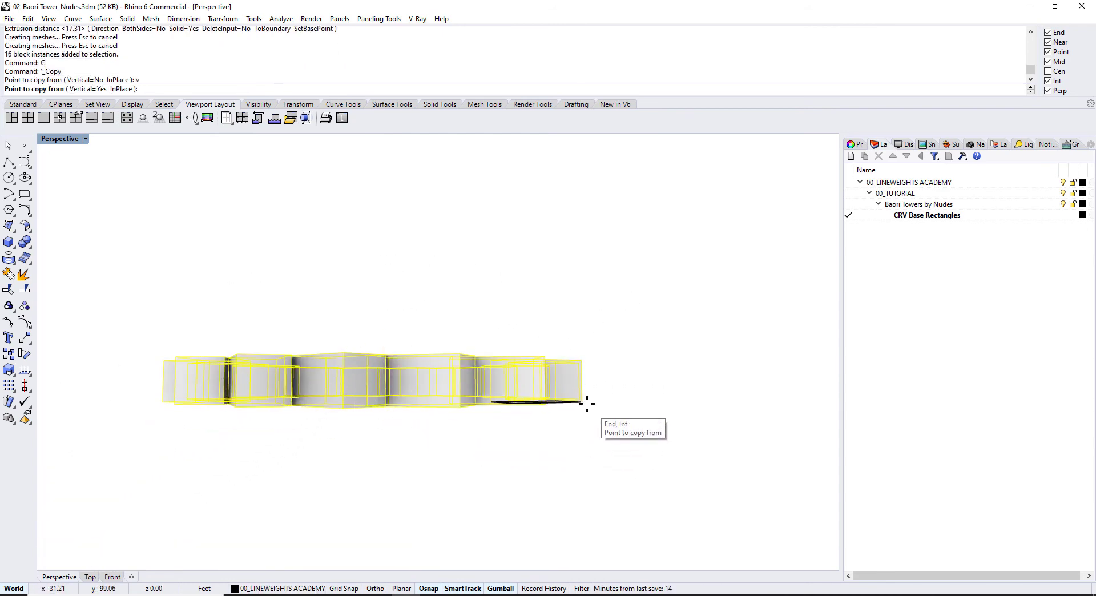
pyautogui.click(582, 401)
pyautogui.click(587, 366)
pyautogui.press('Return')
# Step: Try a 10° rotation of the copies, then cancel it at the history warning
pyautogui.moveTo(660, 384); pyautogui.dragTo(410, 371, button='right')
pyautogui.click(428, 290)
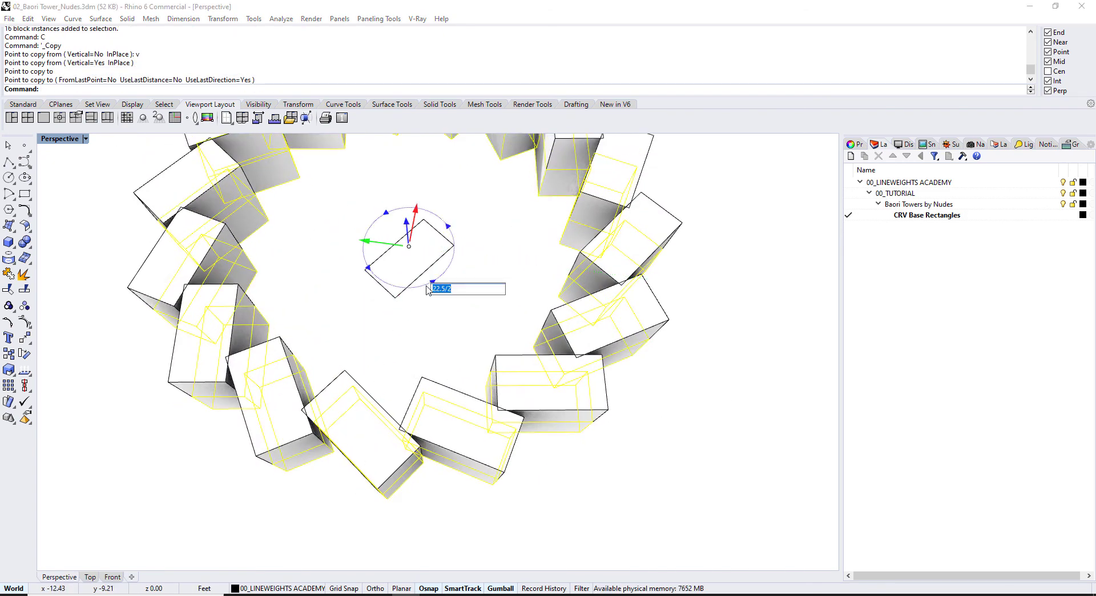
pyautogui.write('10')
pyautogui.press('Return')
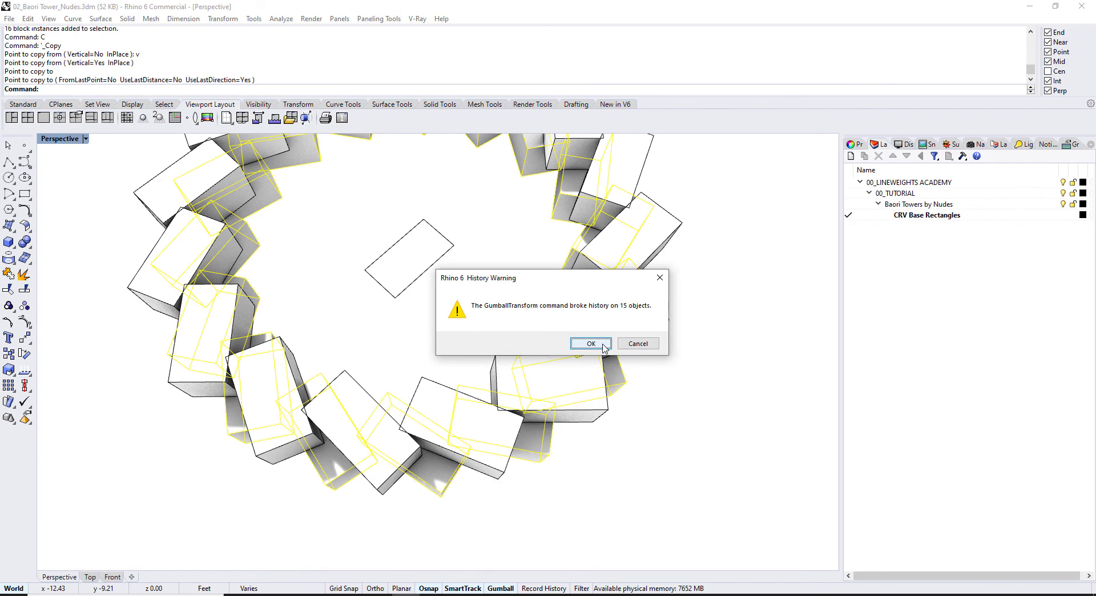
pyautogui.click(634, 343)
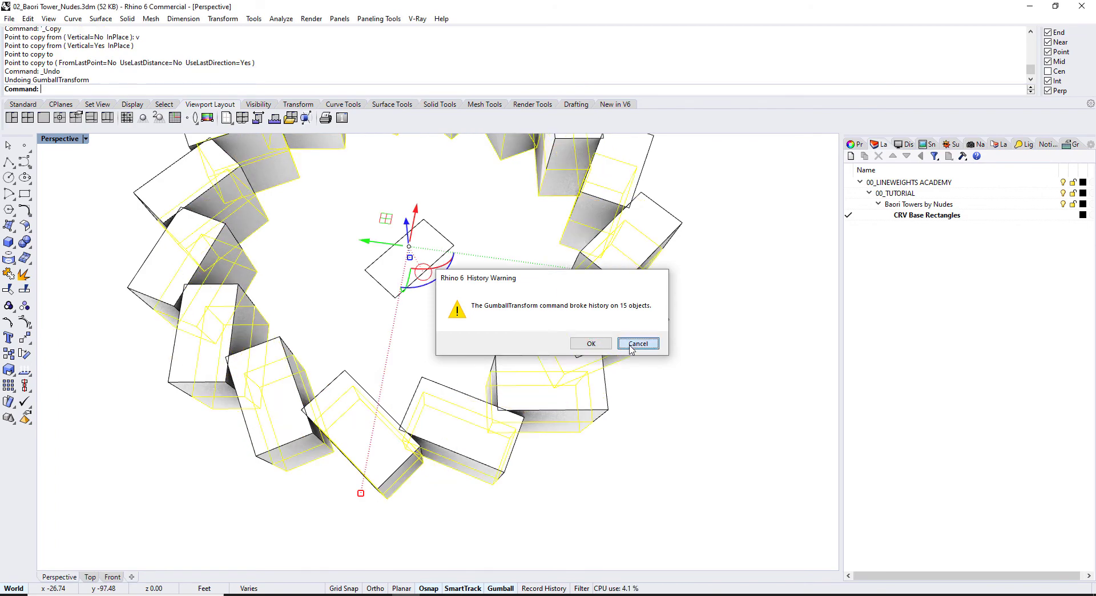
pyautogui.moveTo(461, 480); pyautogui.dragTo(684, 316, button='right')
pyautogui.press('Escape')
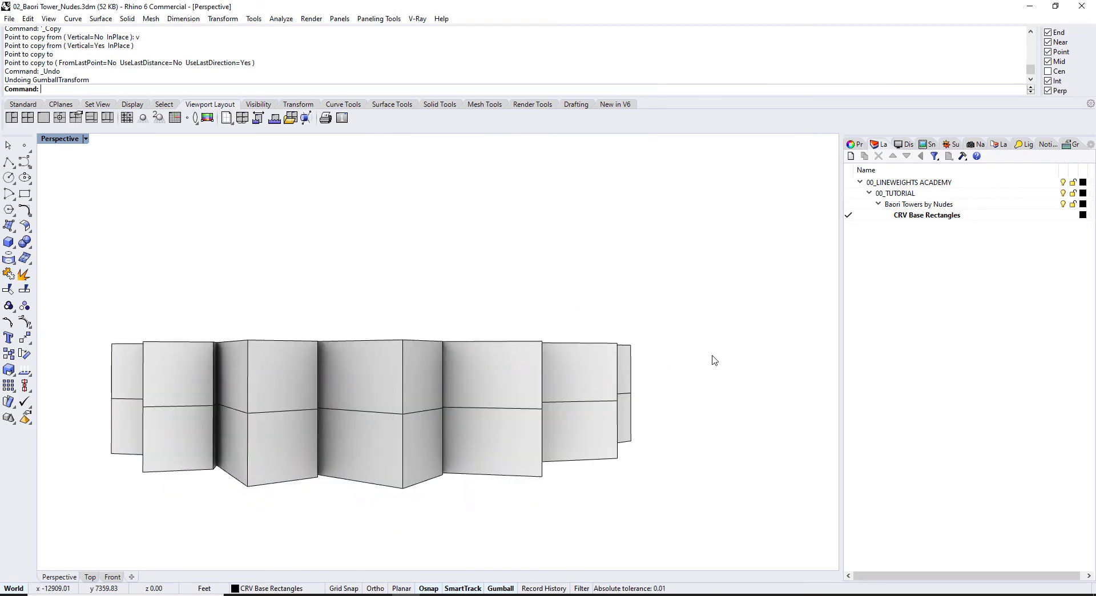
# Step: Rotate the upper ring's 16 blocks by 22.5/2 degrees with the gumball
pyautogui.moveTo(686, 381); pyautogui.dragTo(65, 301)
pyautogui.moveTo(496, 256); pyautogui.dragTo(407, 247, button='right')
pyautogui.click(405, 245)
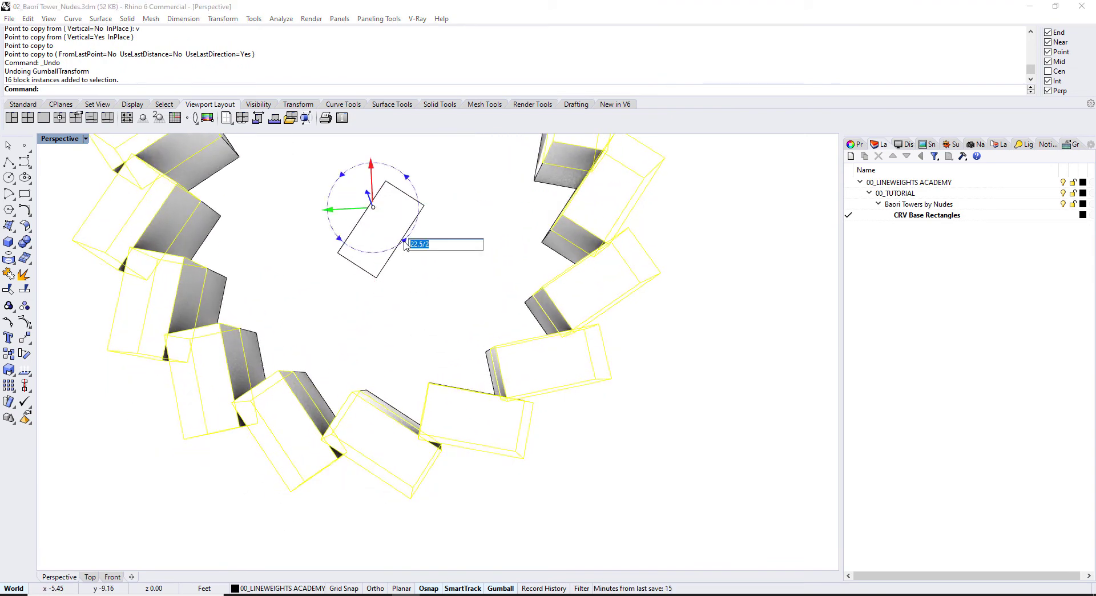
pyautogui.press('Return')
pyautogui.press('Escape')
# Step: Select all 32 blocks of both rings
pyautogui.scroll(-3, 551, 440)
pyautogui.moveTo(550, 440); pyautogui.dragTo(539, 320, button='right')
pyautogui.moveTo(619, 386); pyautogui.dragTo(204, 324)
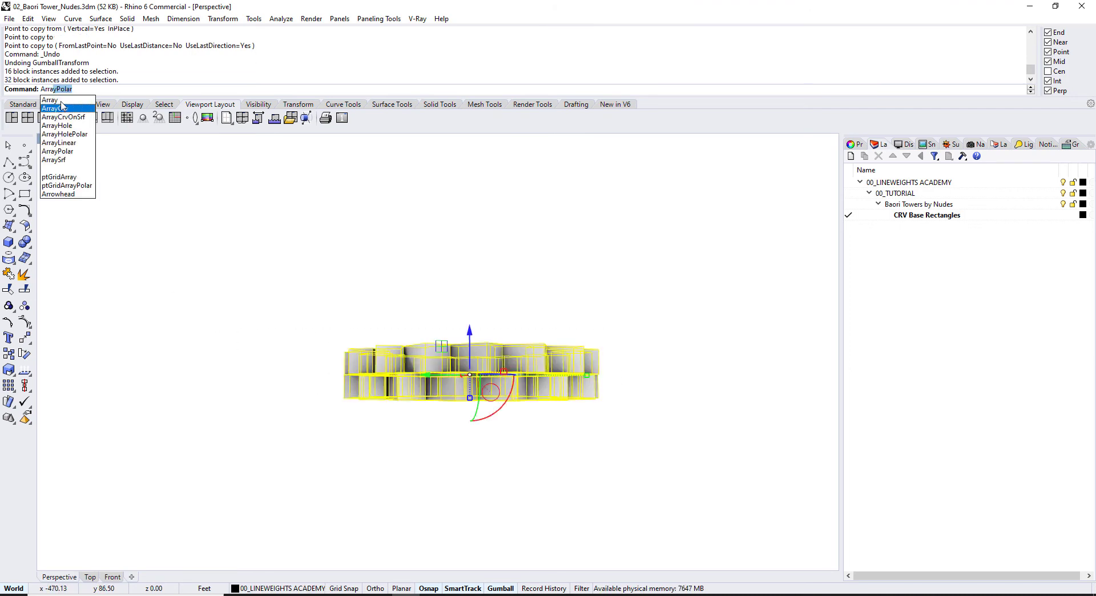
# Step: Array the two twisted rings 1×1×20, spacing each level one block height (38.053 ft) apart
pyautogui.click(61, 102)
pyautogui.press('Return')
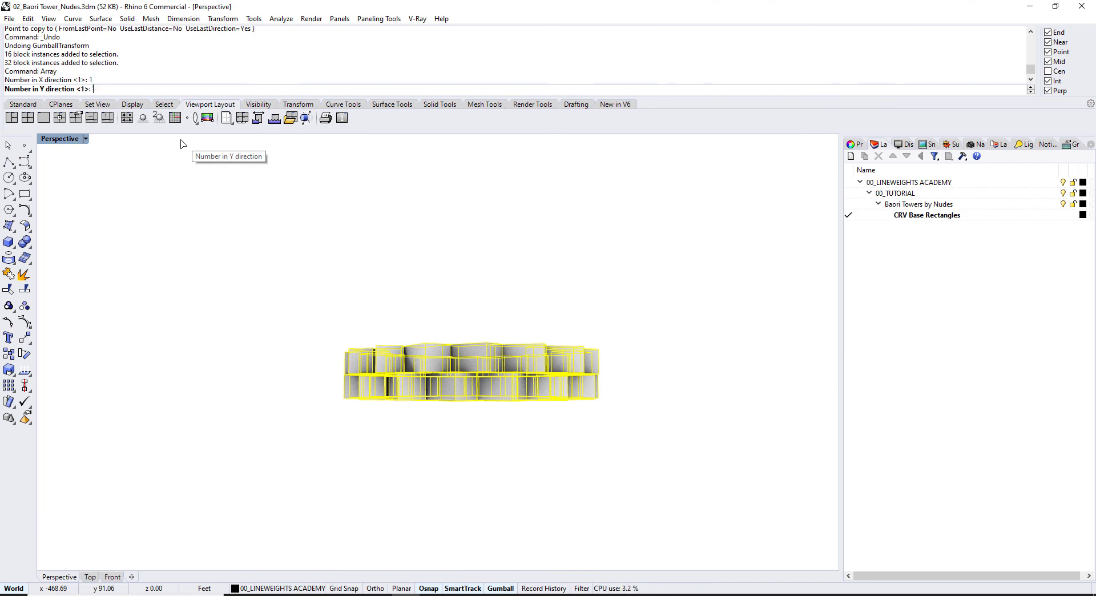
pyautogui.press('Return')
pyautogui.press('Return')
pyautogui.press('Escape')
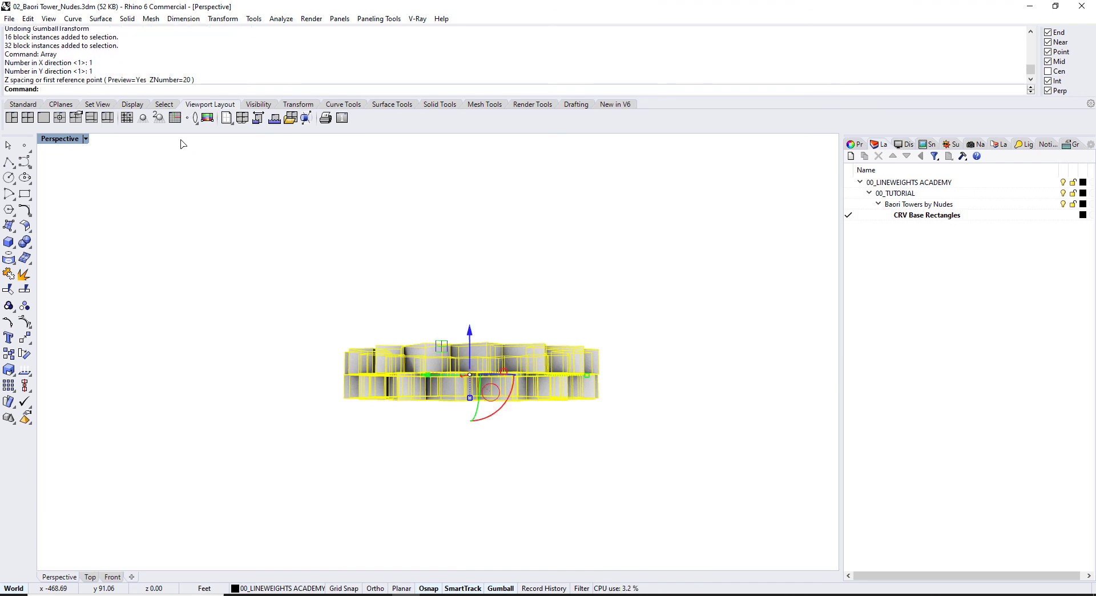
pyautogui.press('Return')
pyautogui.press('Return')
pyautogui.press('Return')
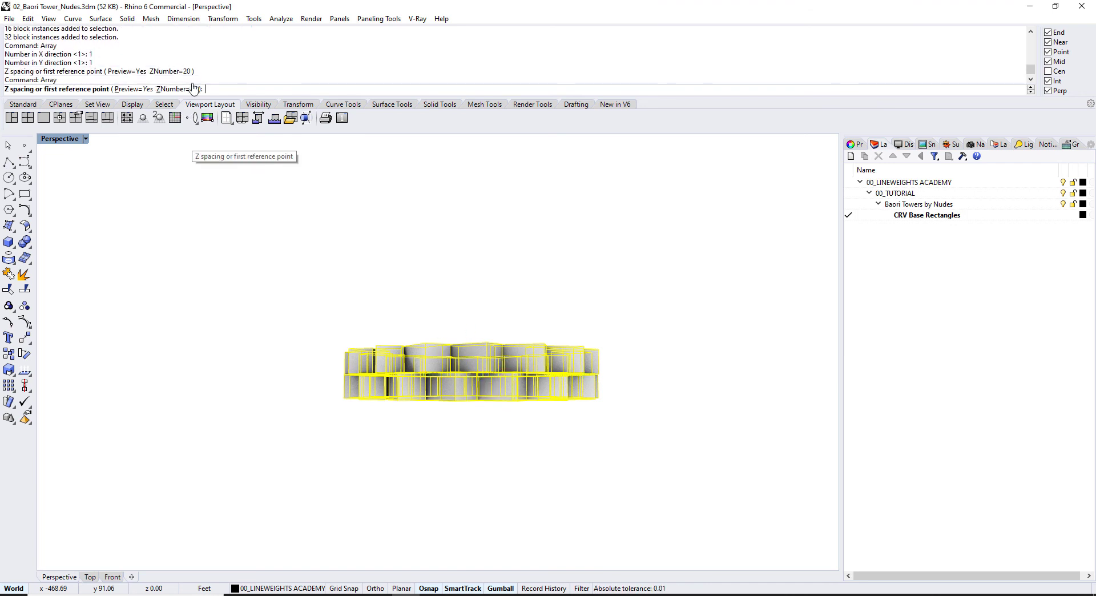
pyautogui.click(594, 398)
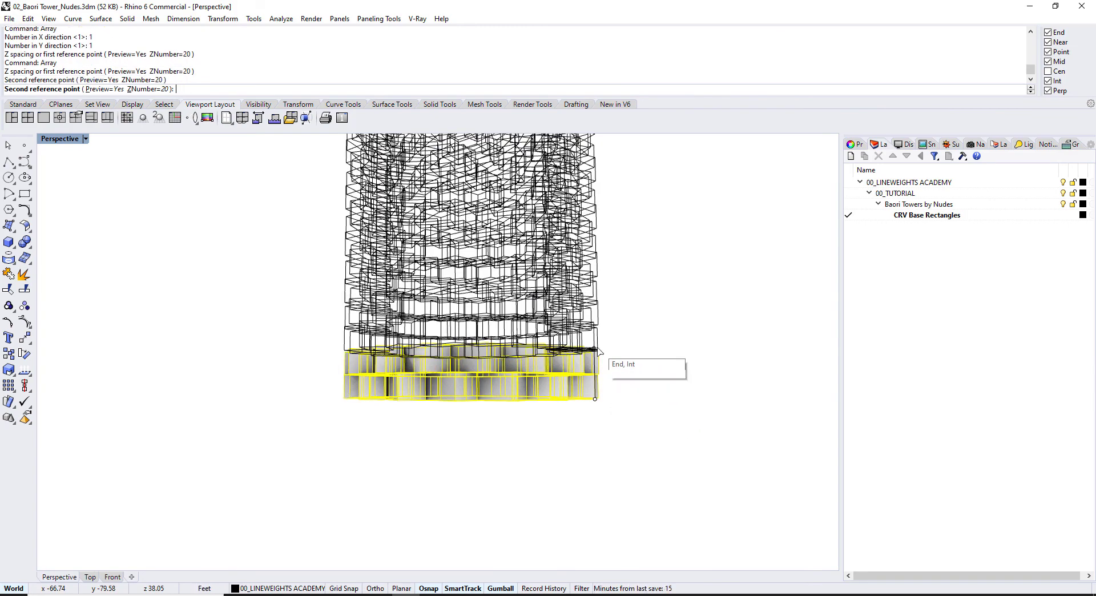
pyautogui.click(595, 358)
pyautogui.press('Return')
pyautogui.press('Escape')
pyautogui.scroll(-3, 637, 311)
pyautogui.scroll(-3, 637, 306)
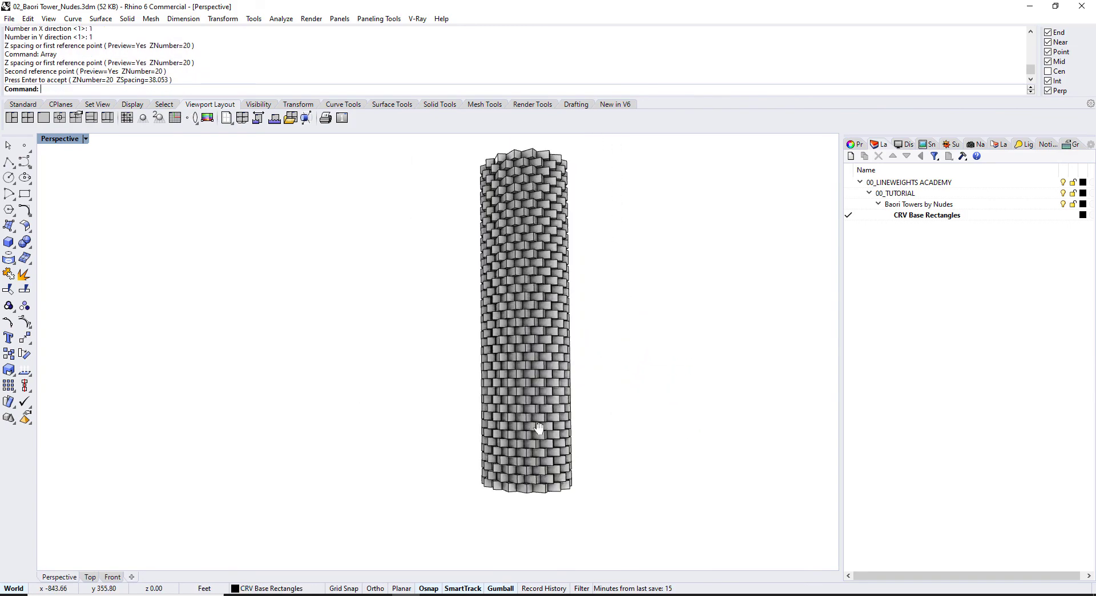
pyautogui.scroll(8, 512, 275)
pyautogui.scroll(2, 489, 260)
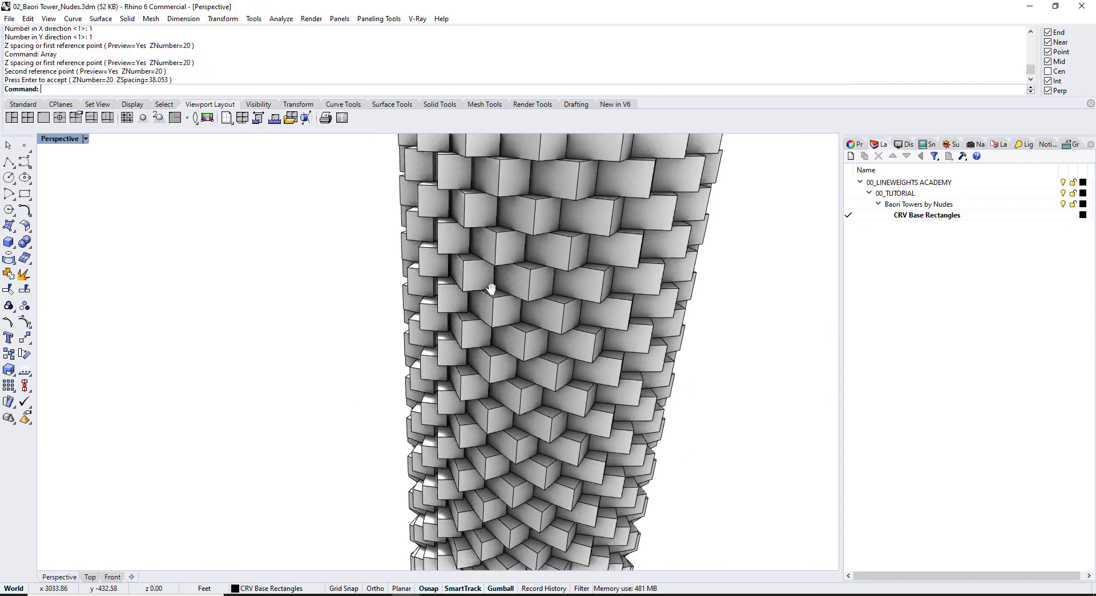
# Step: Isolate one Base Cuboid block and open its definition in Block Edit
pyautogui.click(489, 270)
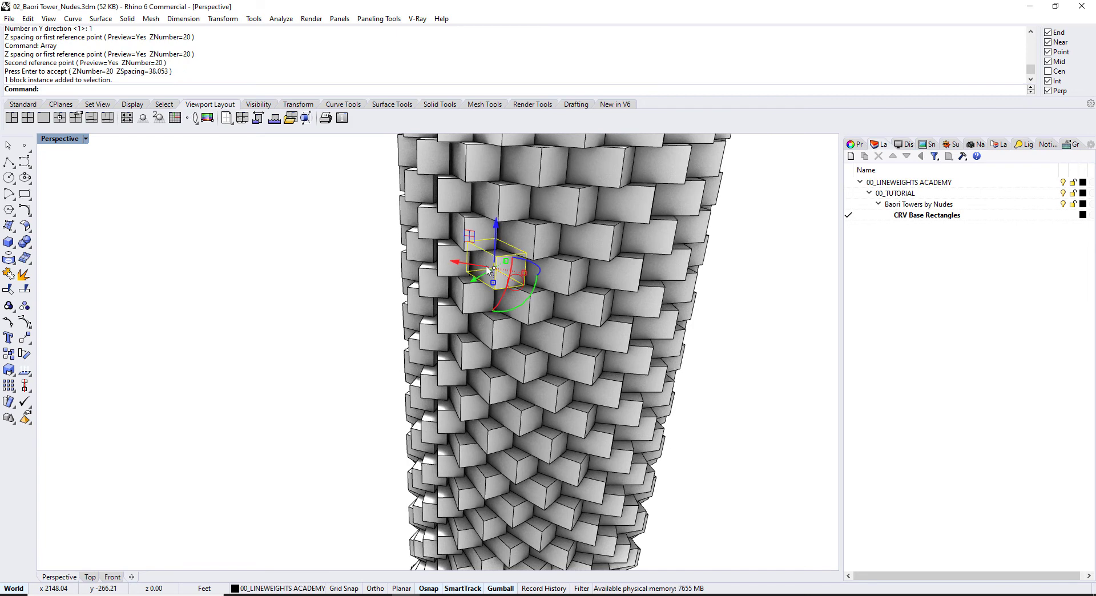
pyautogui.write('v')
pyautogui.press('Return')
pyautogui.scroll(5, 494, 247)
pyautogui.moveTo(494, 247); pyautogui.dragTo(478, 267, button='right')
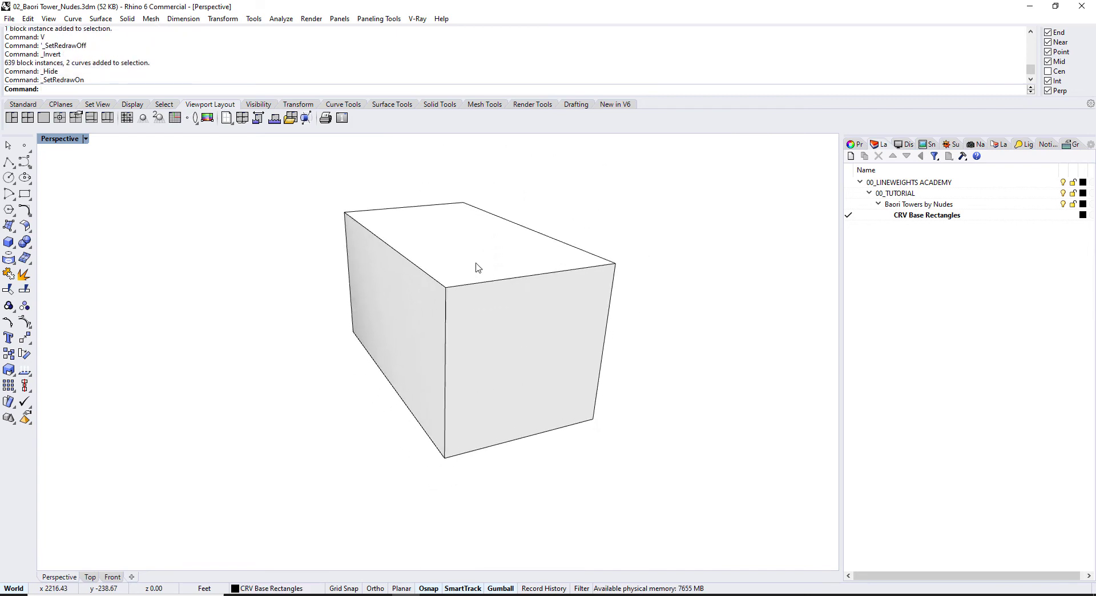
pyautogui.doubleClick(513, 307)
# Step: Draw a three-point rectangle on the block's front face
pyautogui.click(24, 210)
pyautogui.click(24, 193)
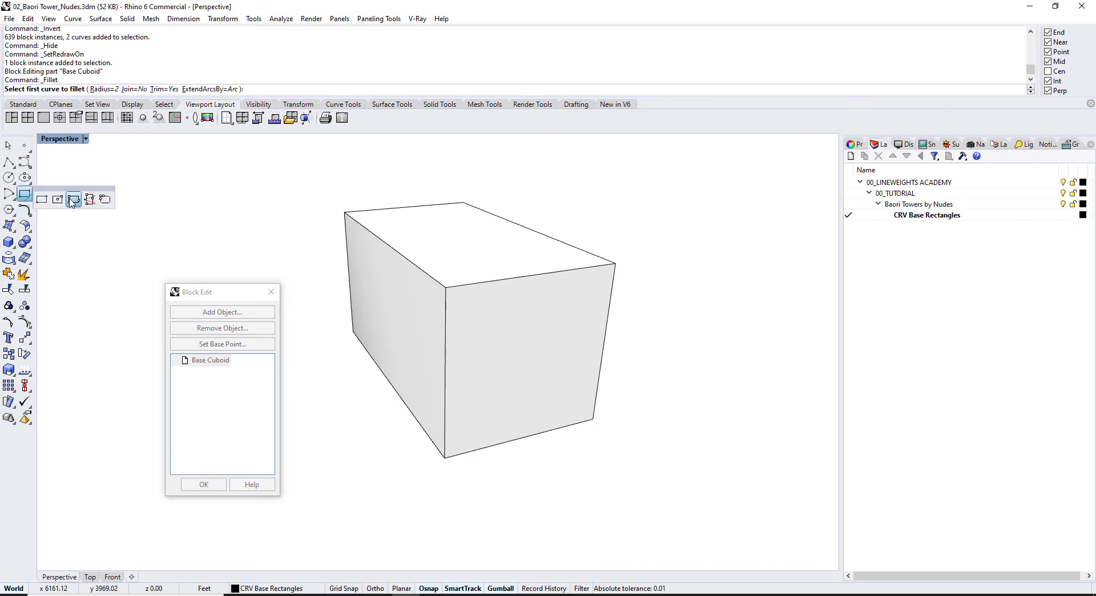
pyautogui.click(57, 201)
pyautogui.click(445, 287)
pyautogui.click(615, 263)
pyautogui.click(593, 419)
# Step: Offset the front rectangle inward through a picked point
pyautogui.write('offset')
pyautogui.press('Return')
pyautogui.write('t')
# Step: WireCut through the block with the inner curve, leaving a hollow tube
pyautogui.press('Return')
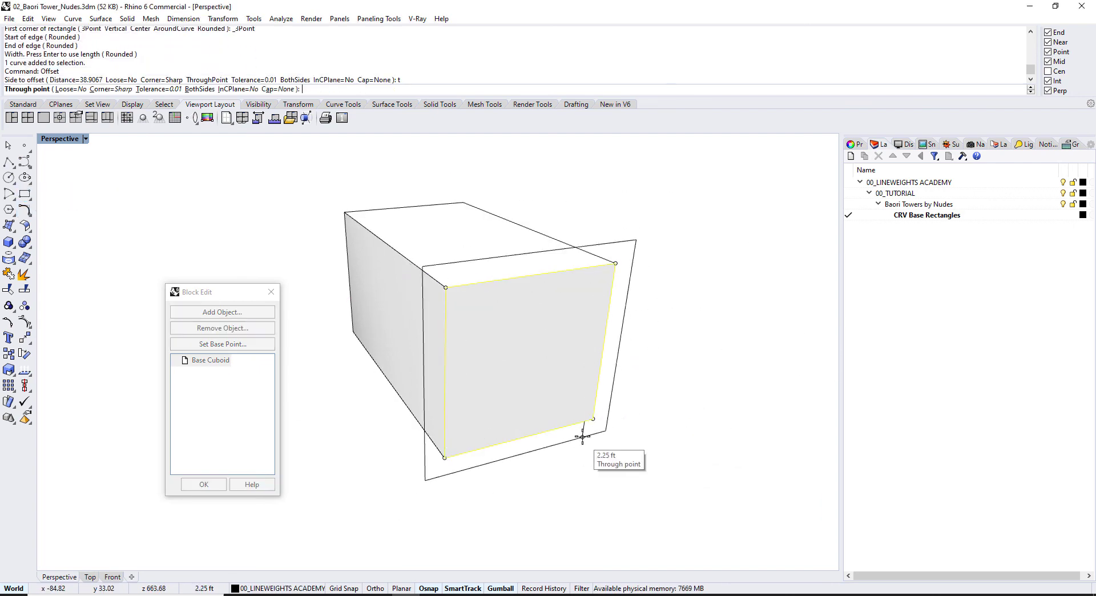
pyautogui.scroll(3, 582, 457)
pyautogui.scroll(-3, 605, 422)
pyautogui.click(639, 383)
pyautogui.write('wirecut')
pyautogui.press('Return')
pyautogui.click(639, 384)
pyautogui.click(631, 362)
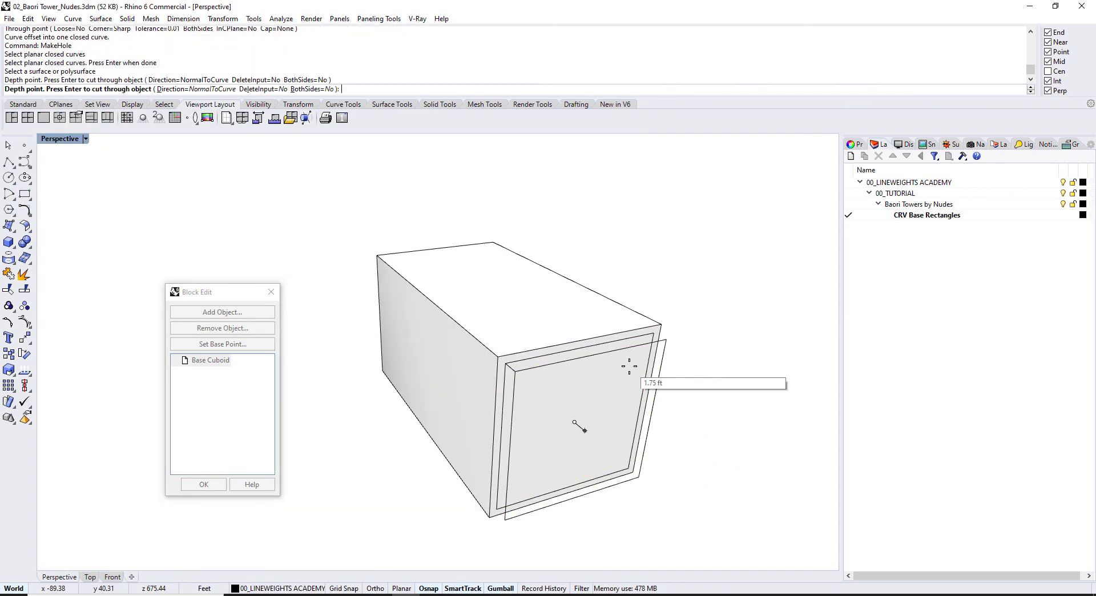
pyautogui.press('Return')
pyautogui.write('c')
# Step: Copy the front rectangle in place and make a planar surface from it
pyautogui.press('Return')
pyautogui.click(552, 250)
pyautogui.click(552, 250)
pyautogui.press('Return')
pyautogui.write('srf')
# Step: Mirror the surface to the opposite end and finish editing the block definition
pyautogui.press('Return')
pyautogui.write('mirror')
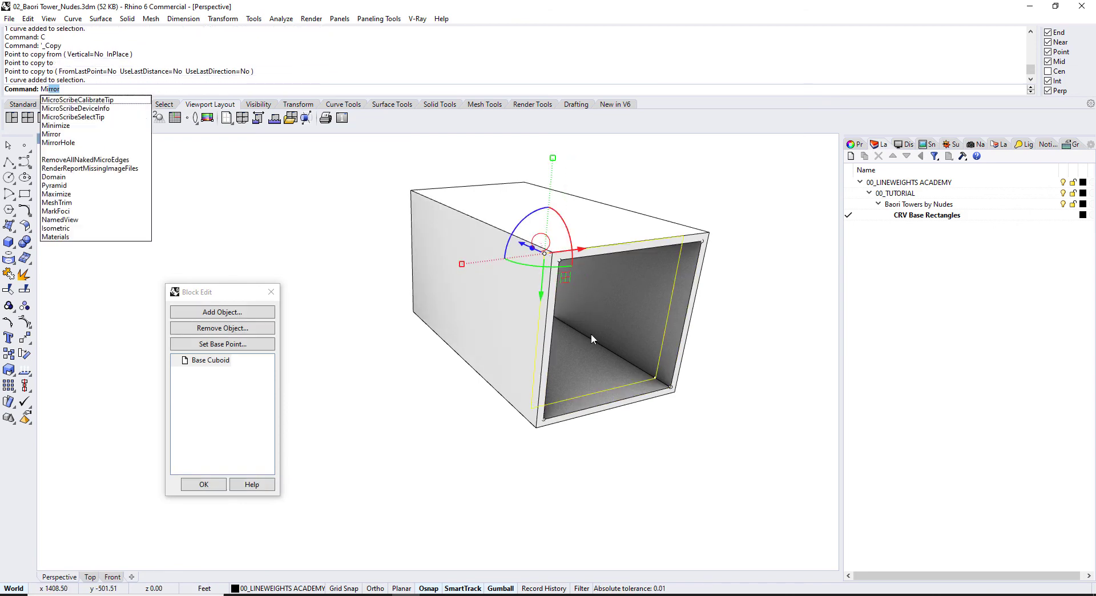
pyautogui.press('Return')
pyautogui.click(537, 335)
pyautogui.click(379, 349)
pyautogui.hotkey('ctrl', 'a')
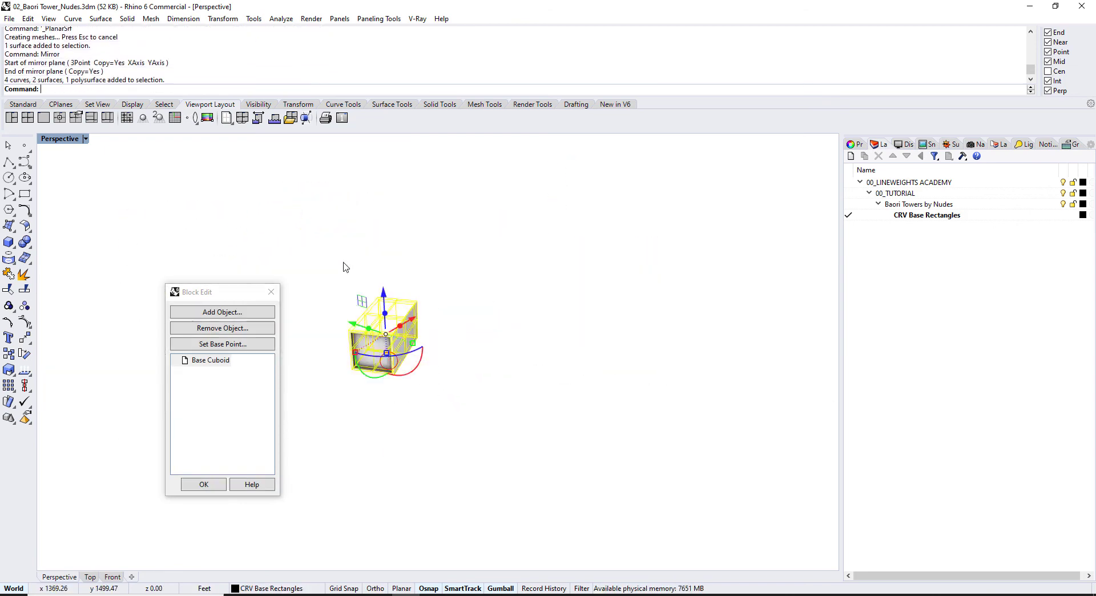
pyautogui.hotkey('ctrl', 'shift', 'z')
pyautogui.press('Escape')
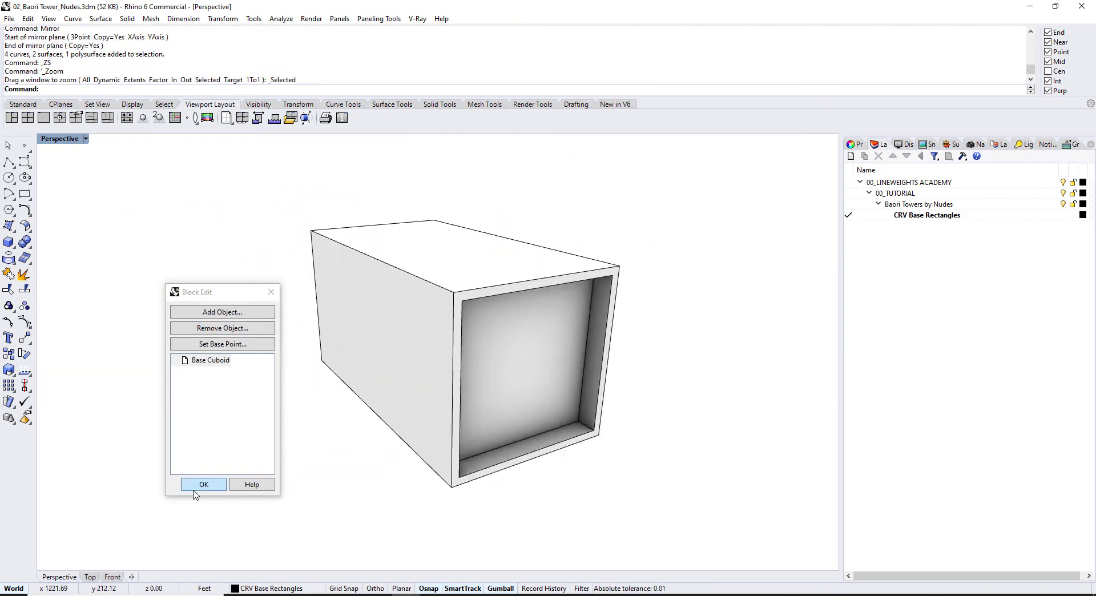
pyautogui.click(193, 489)
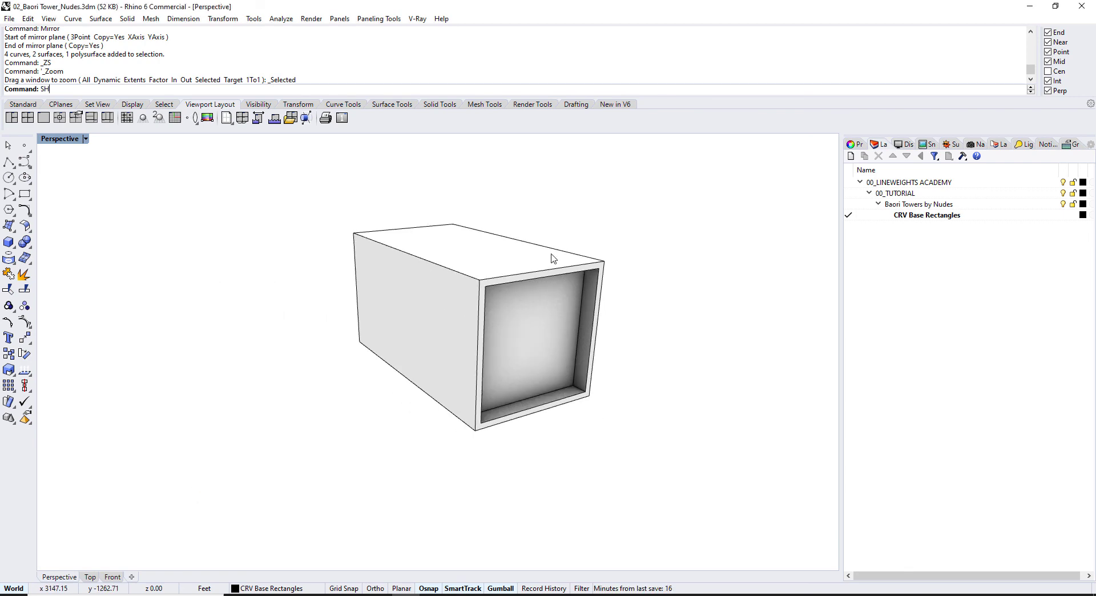
# Step: Show the 641 hidden objects with SH and orbit around the tower to view the hollow blocks
pyautogui.write('SH')
pyautogui.press('Return')
pyautogui.scroll(-5, 550, 252)
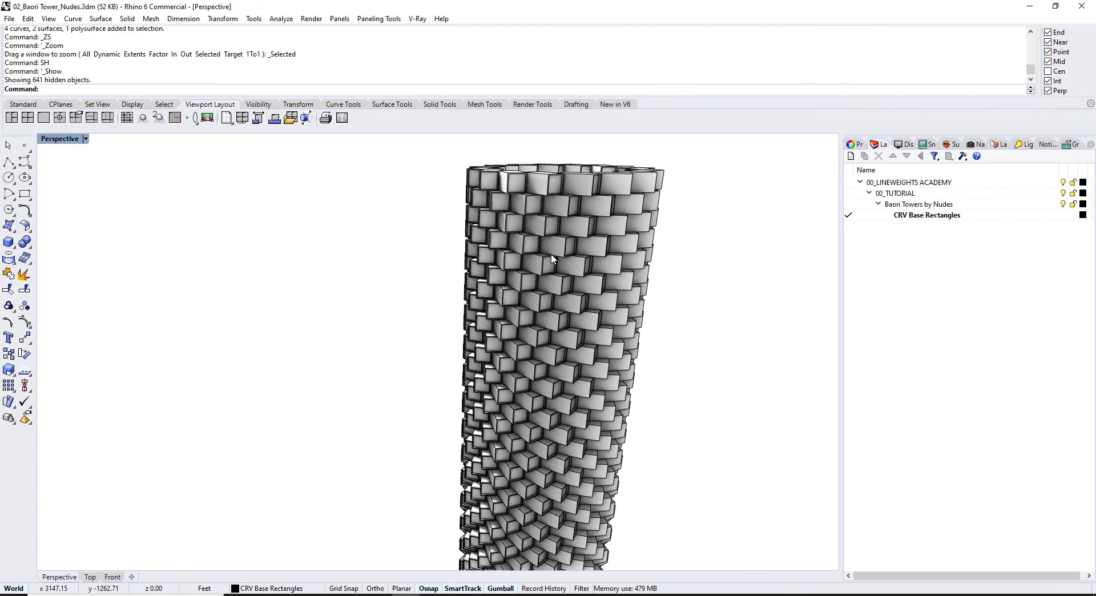
pyautogui.moveTo(550, 254); pyautogui.dragTo(475, 272, button='right')
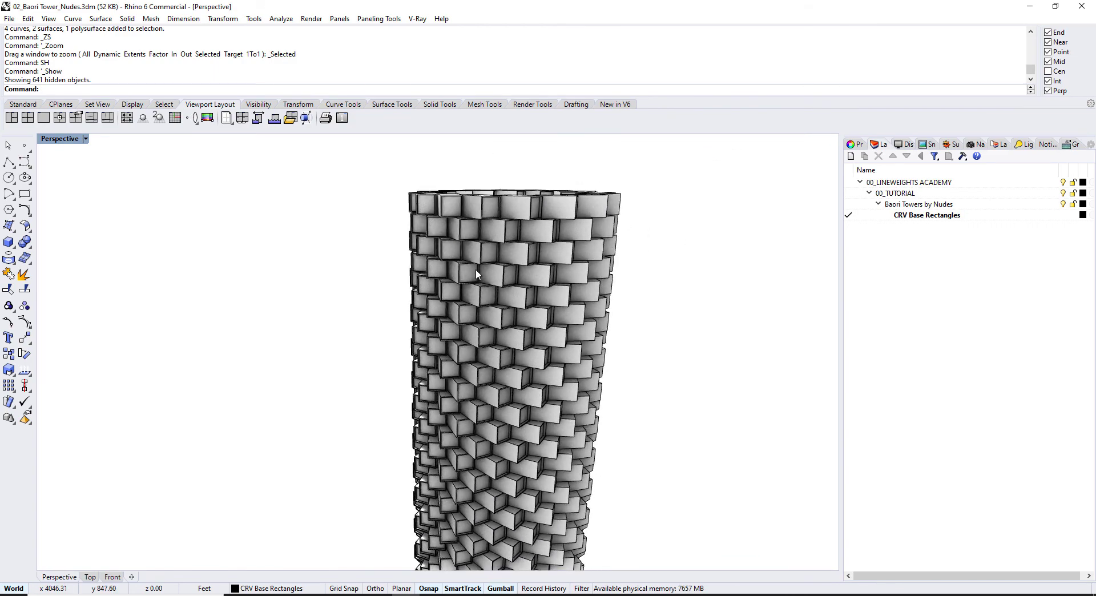
pyautogui.scroll(3, 476, 269)
pyautogui.moveTo(454, 284); pyautogui.dragTo(415, 265, button='right')
# Step: Maximize the Perspective viewport to full screen
pyautogui.press('F11')
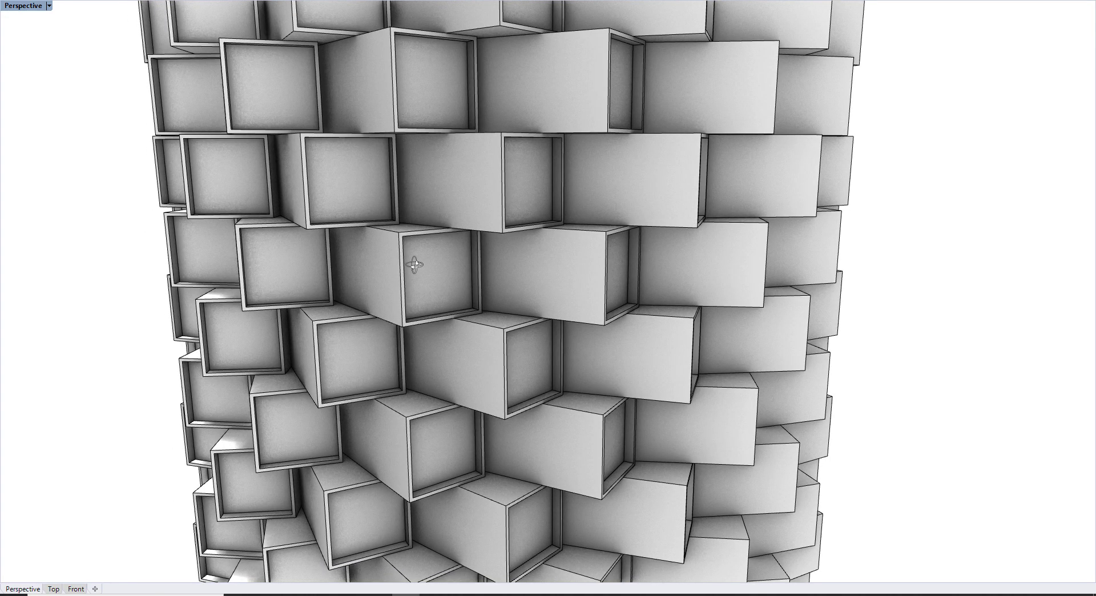